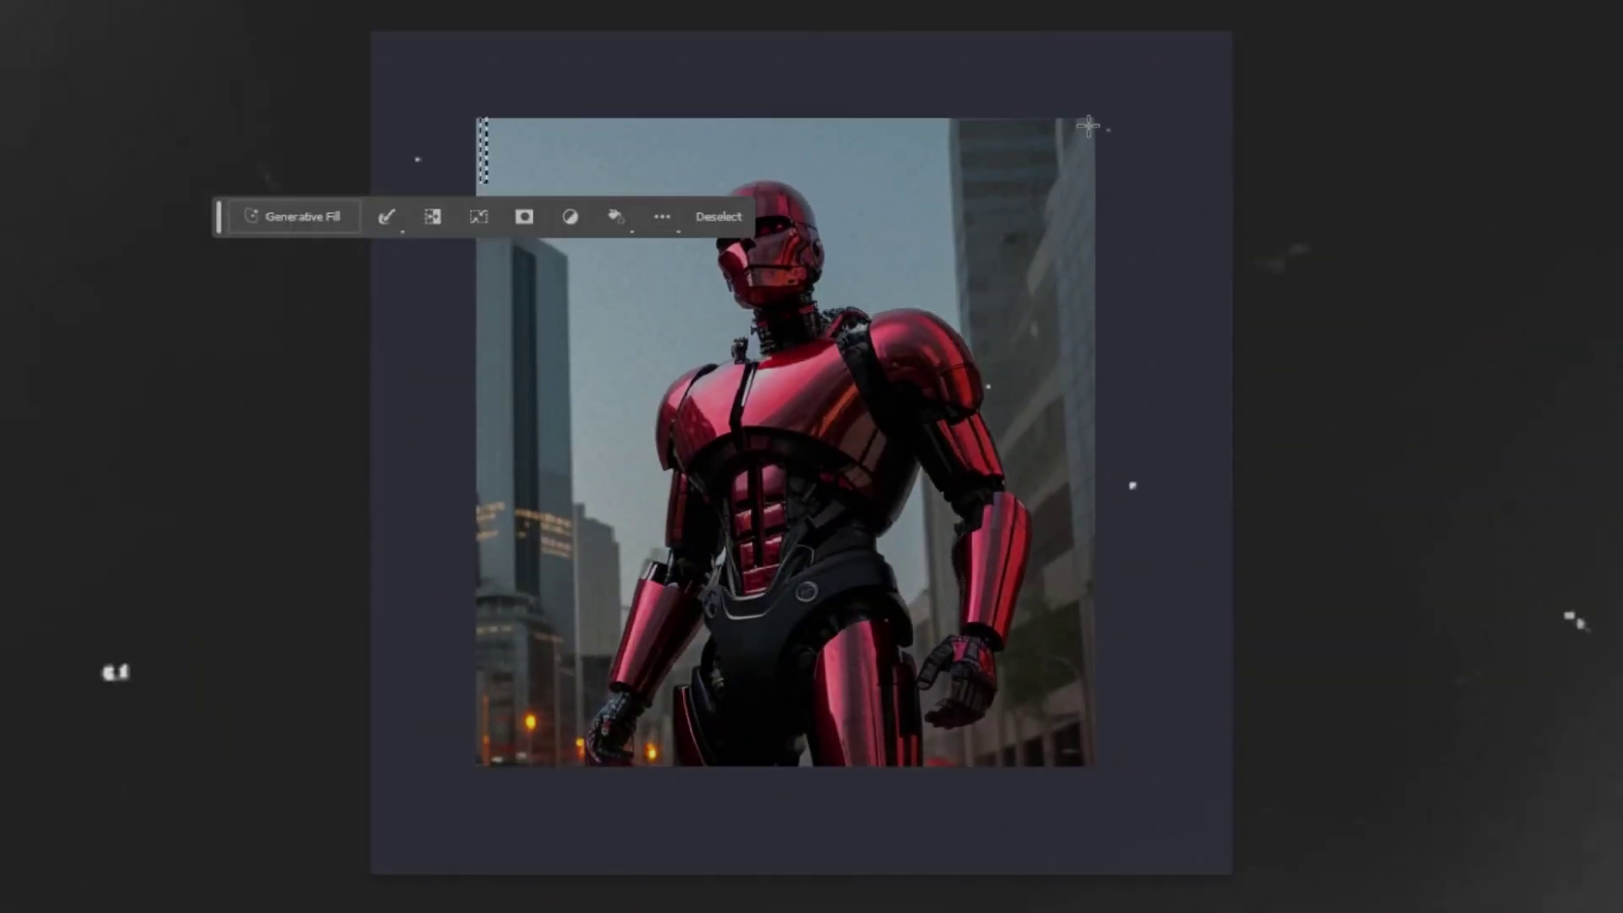
# Step: Select the inner photo area, invert to the empty border, and generate city surroundings there
pyautogui.moveTo(1088, 127); pyautogui.dragTo(489, 768)
pyautogui.hotkey('alt', 's')
pyautogui.click(138, 156)
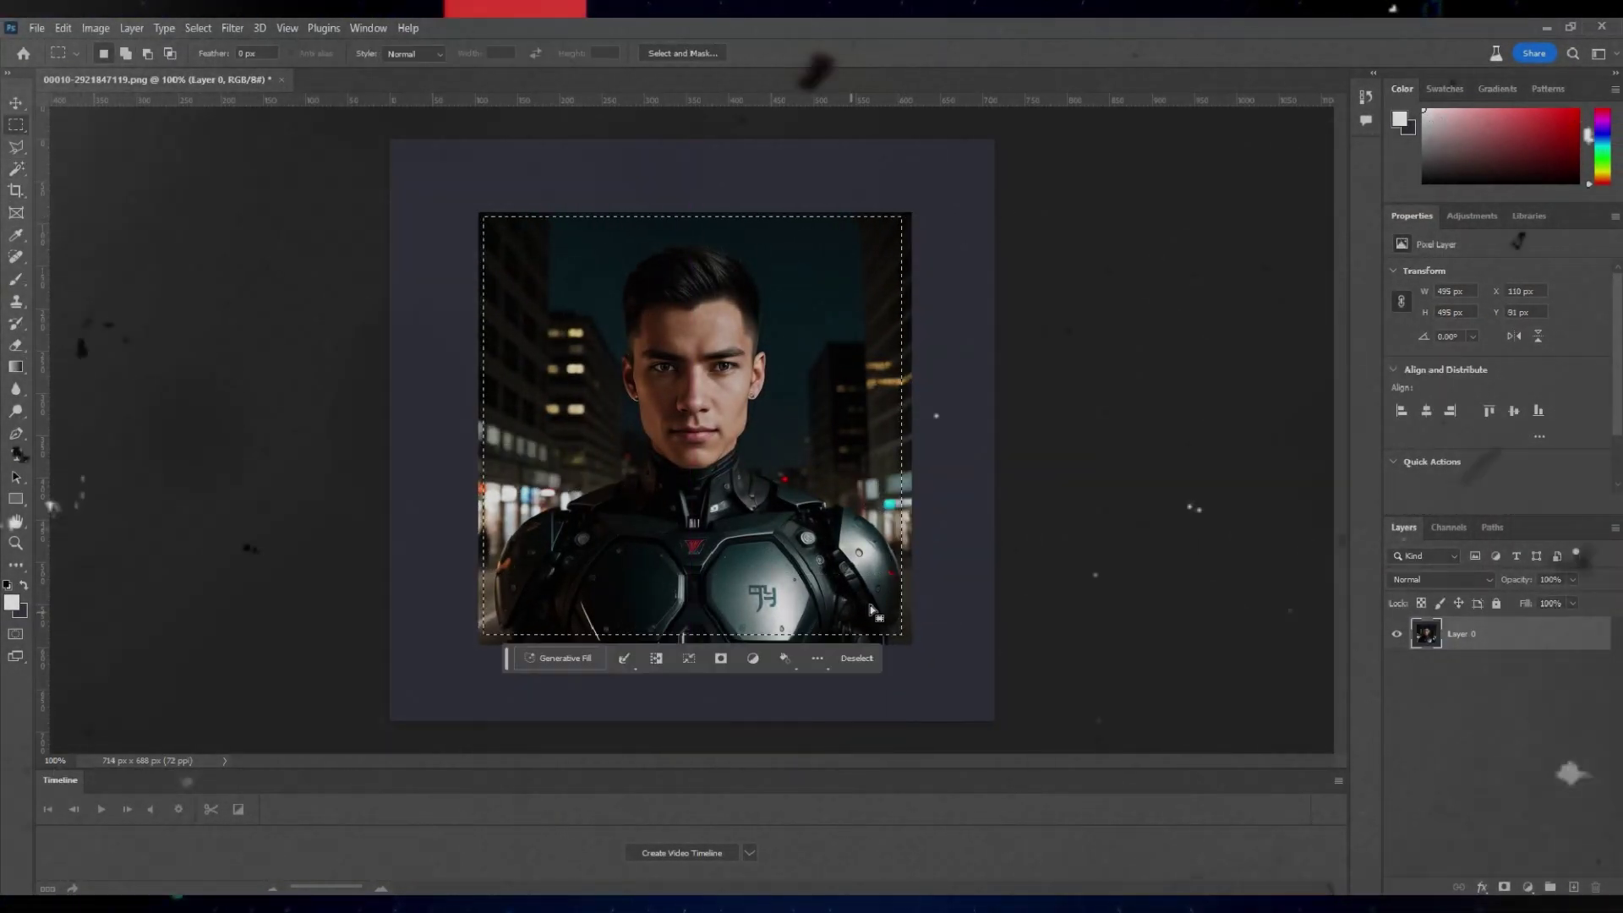
pyautogui.moveTo(487, 224)
pyautogui.mouseDown()
pyautogui.moveTo(906, 592)
pyautogui.moveTo(903, 632)
pyautogui.mouseUp()
pyautogui.hotkey('ctrl', 'shift', 'i')
pyautogui.click(580, 732)
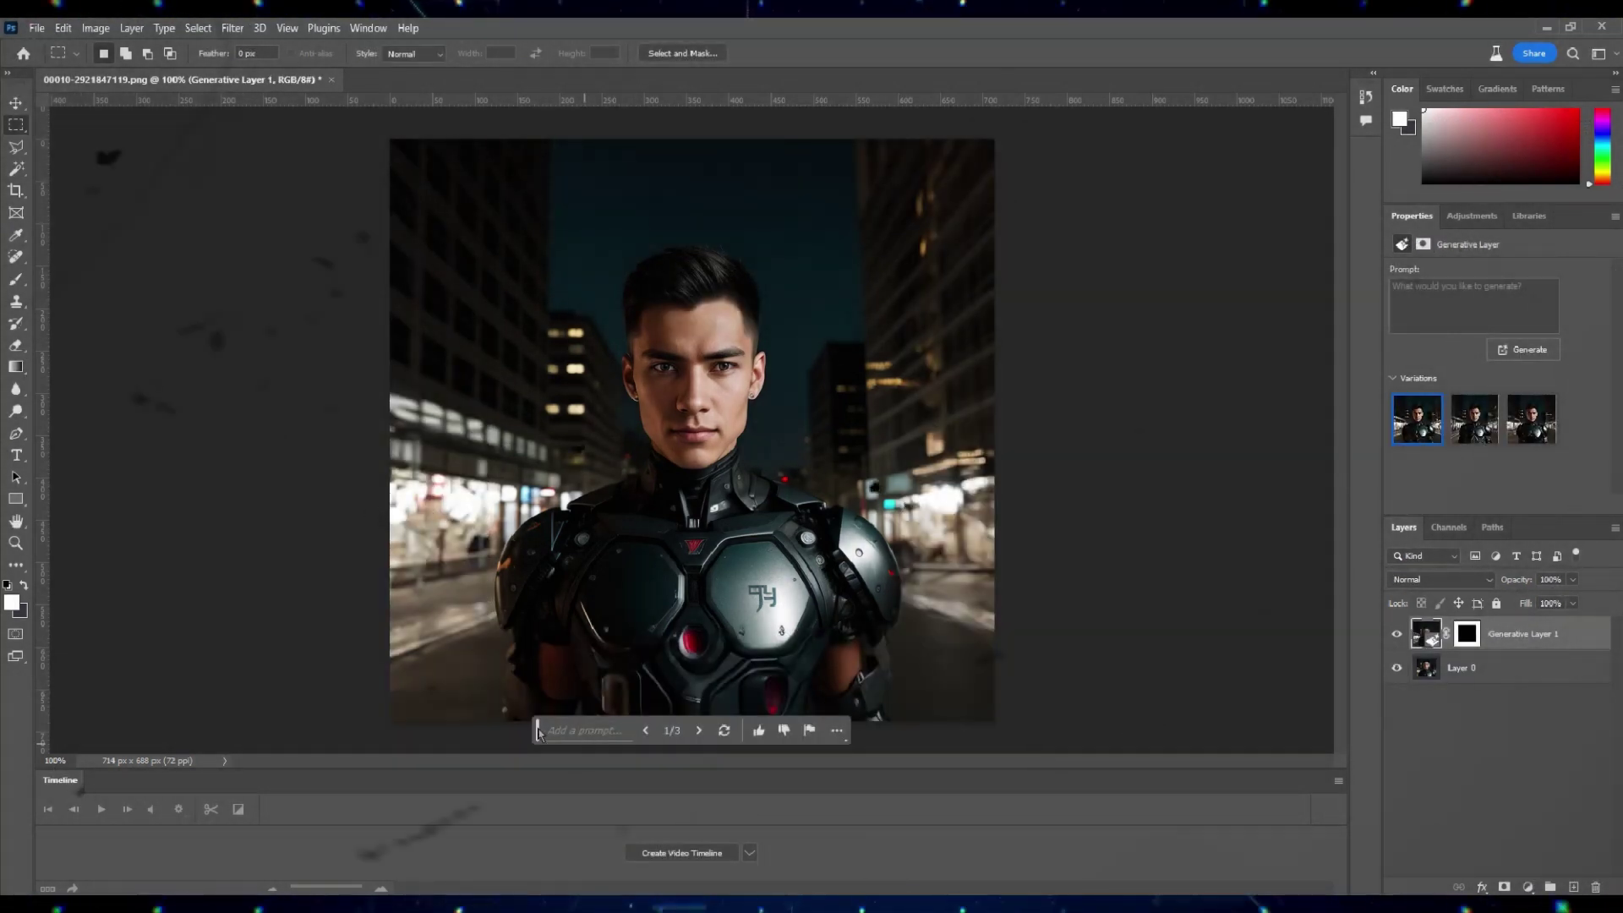
# Step: Widen the canvas with the Crop tool to 1304 px on both sides and commit
pyautogui.press('c')
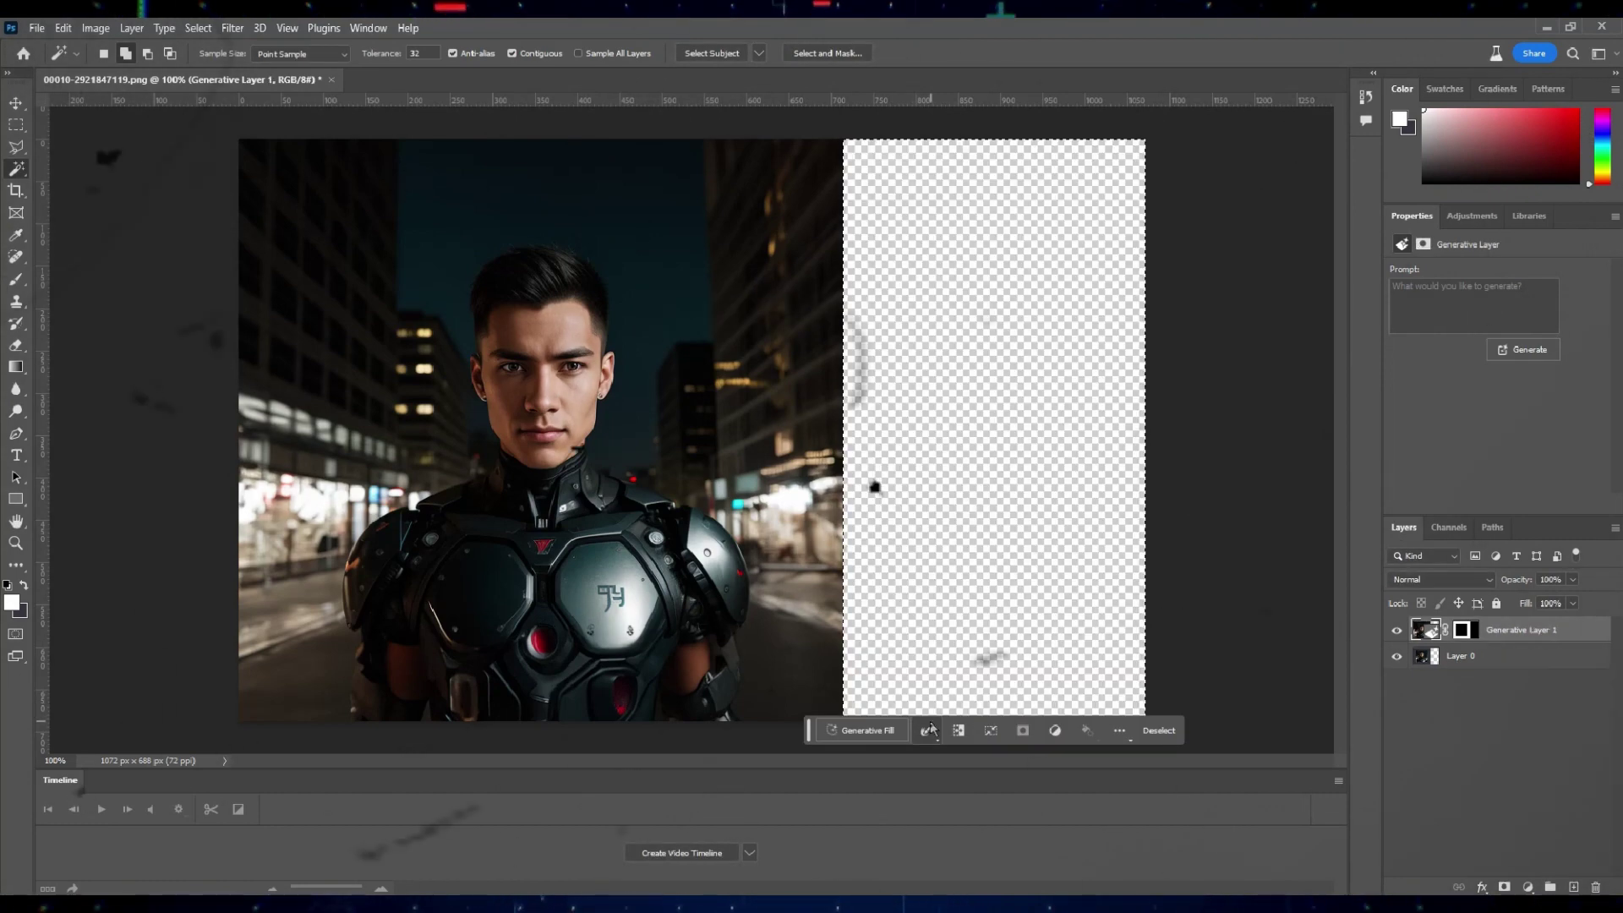
pyautogui.click(198, 28)
pyautogui.moveTo(279, 283)
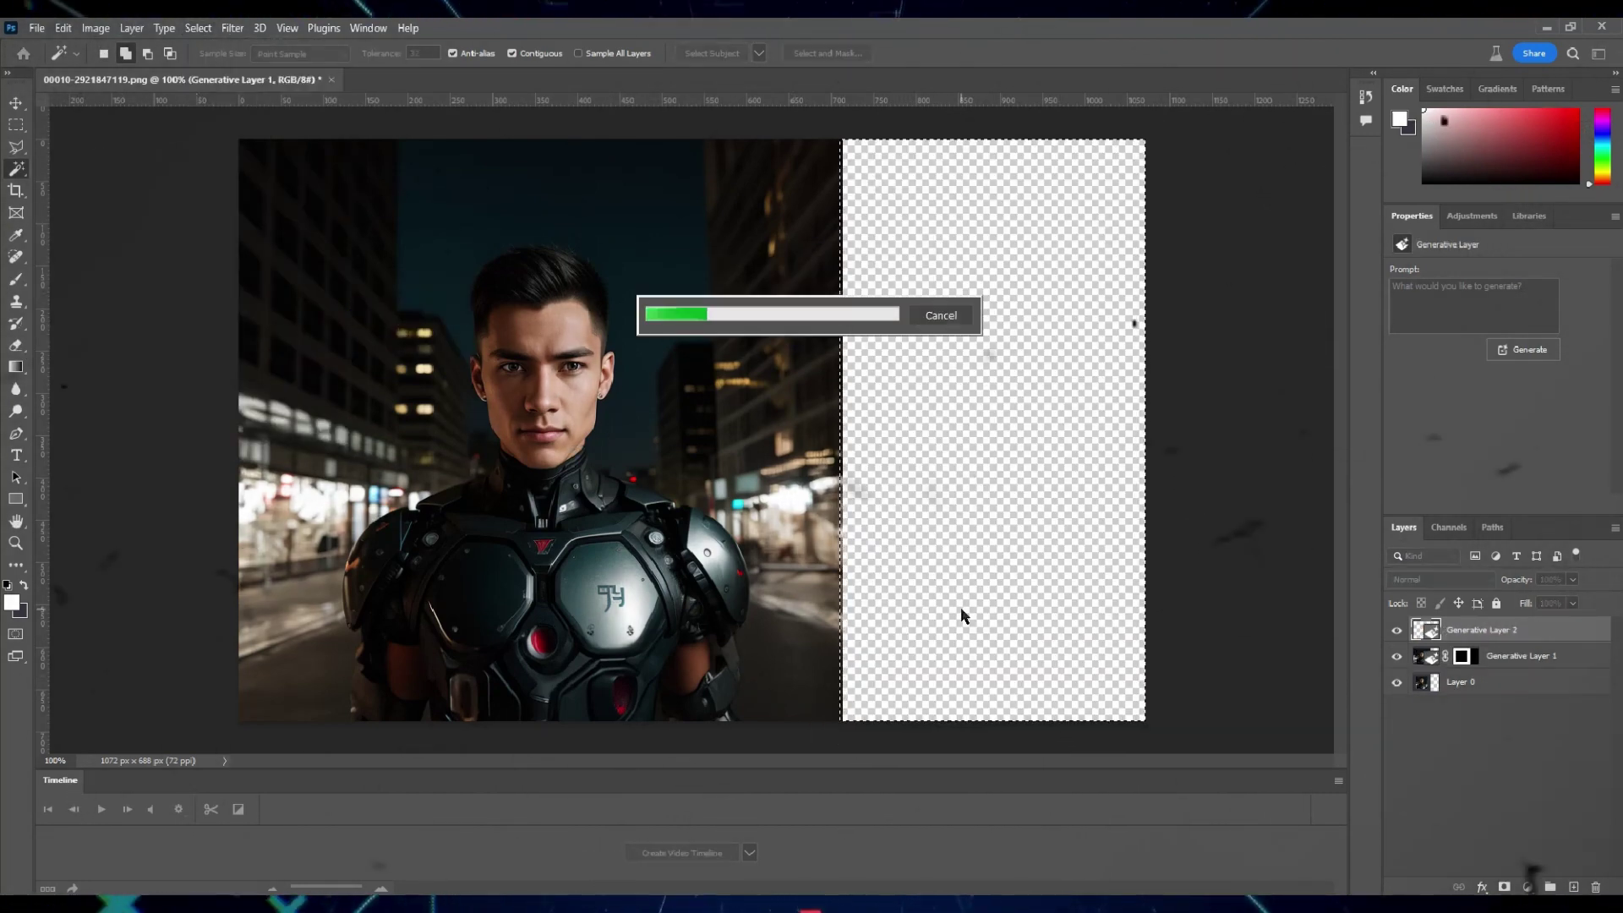
pyautogui.moveTo(239, 427); pyautogui.dragTo(153, 427)
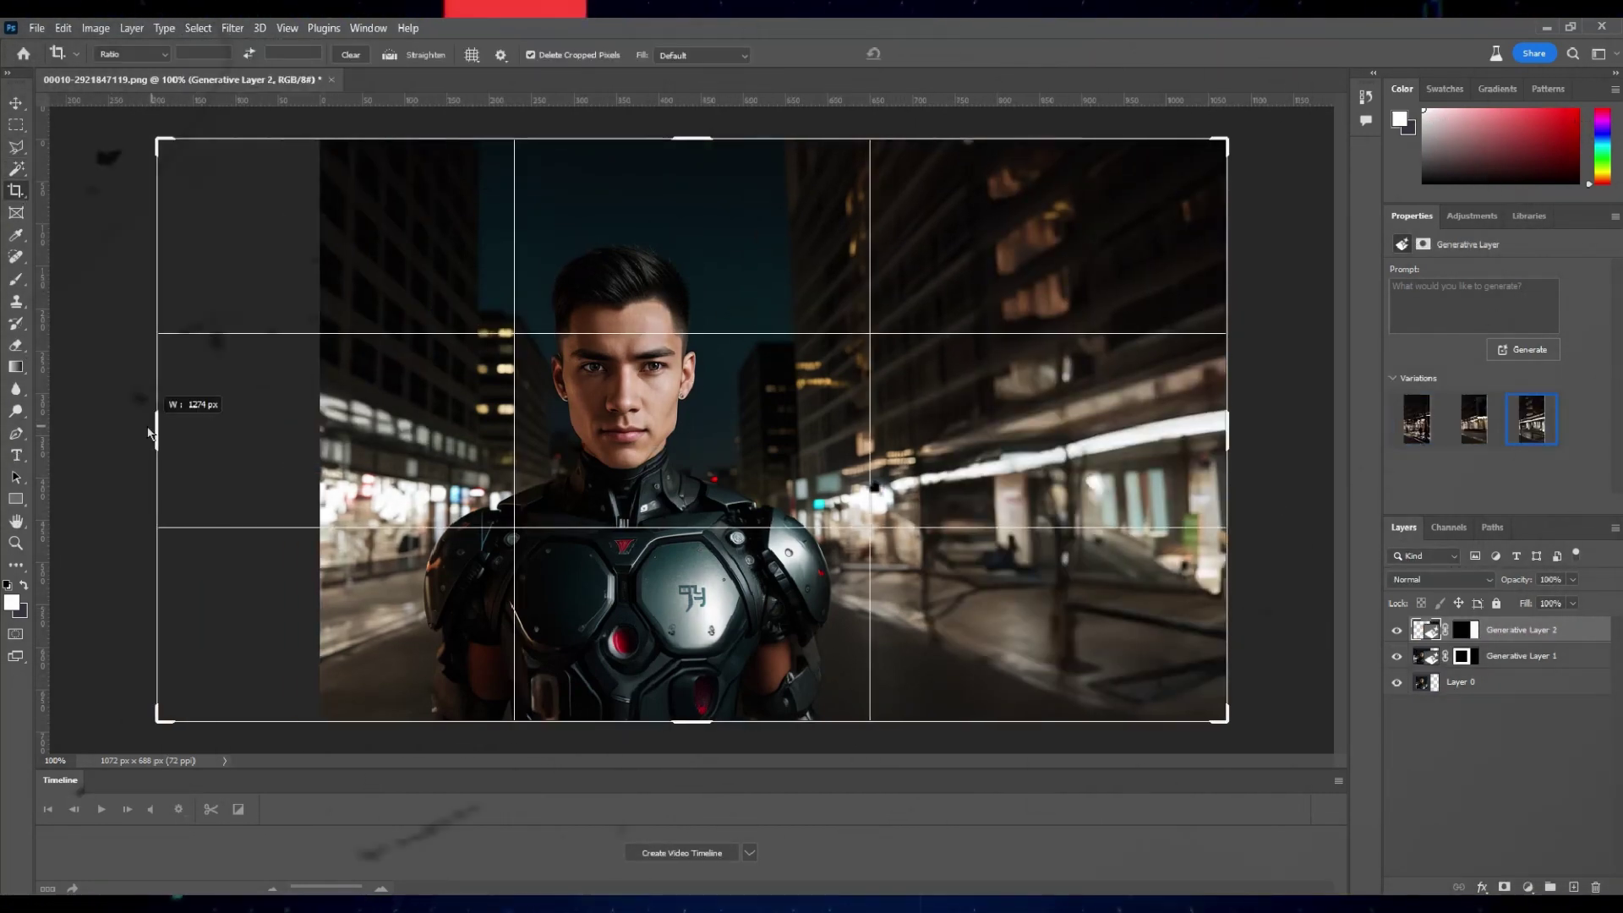
pyautogui.press('Return')
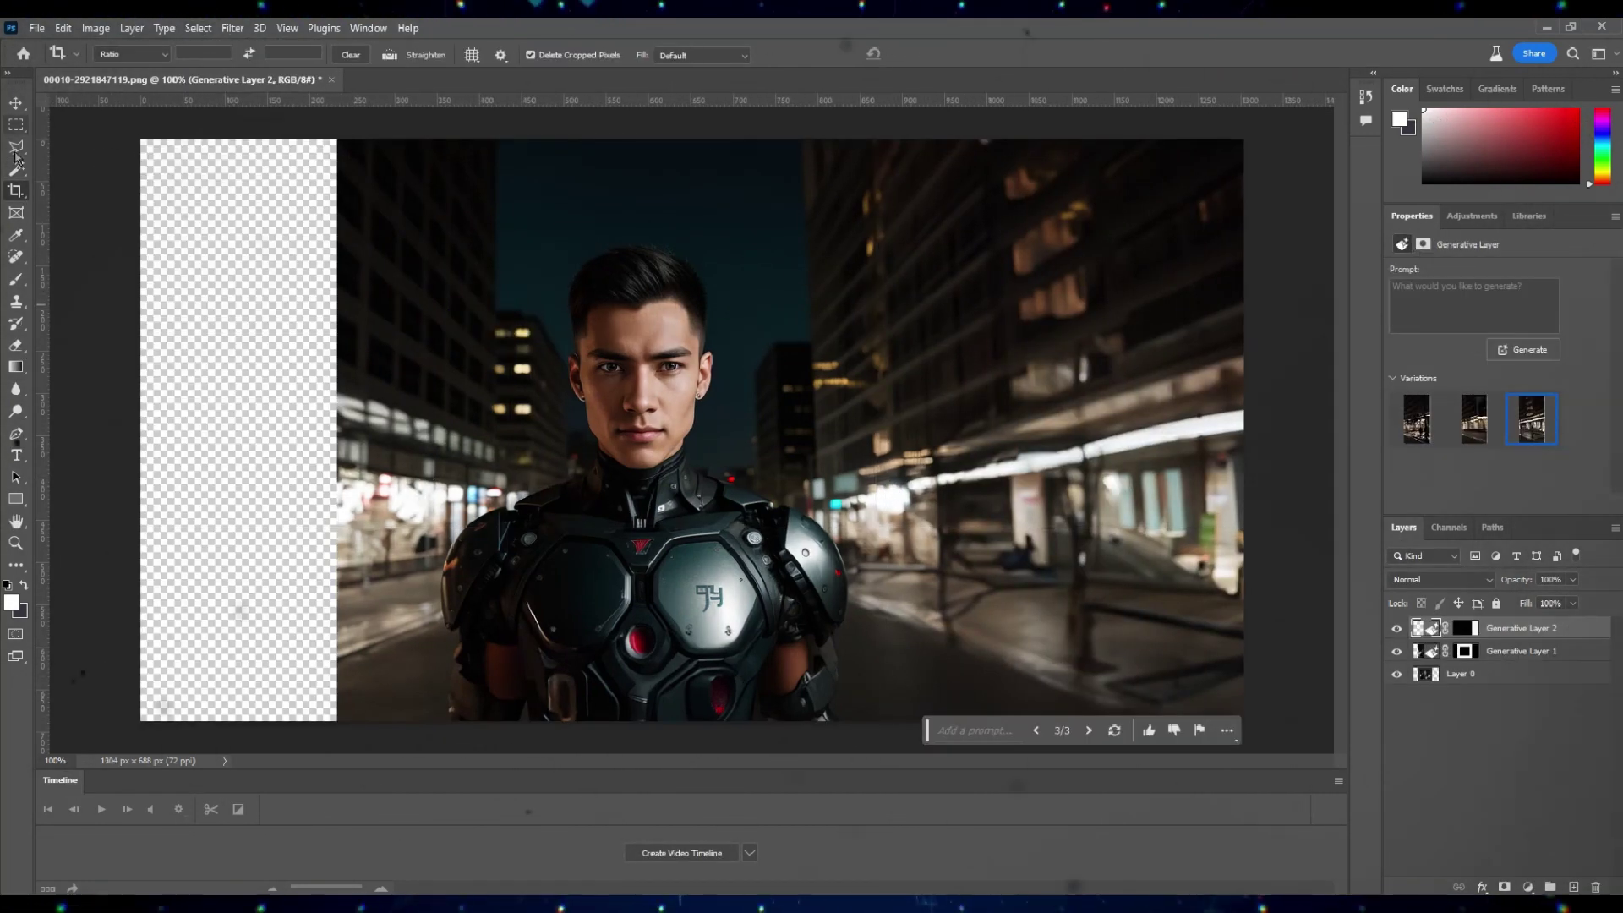
# Step: Select the transparent left strip, expand it slightly, and Generative Fill it with night city street
pyautogui.click(227, 444)
pyautogui.click(197, 28)
pyautogui.click(115, 731)
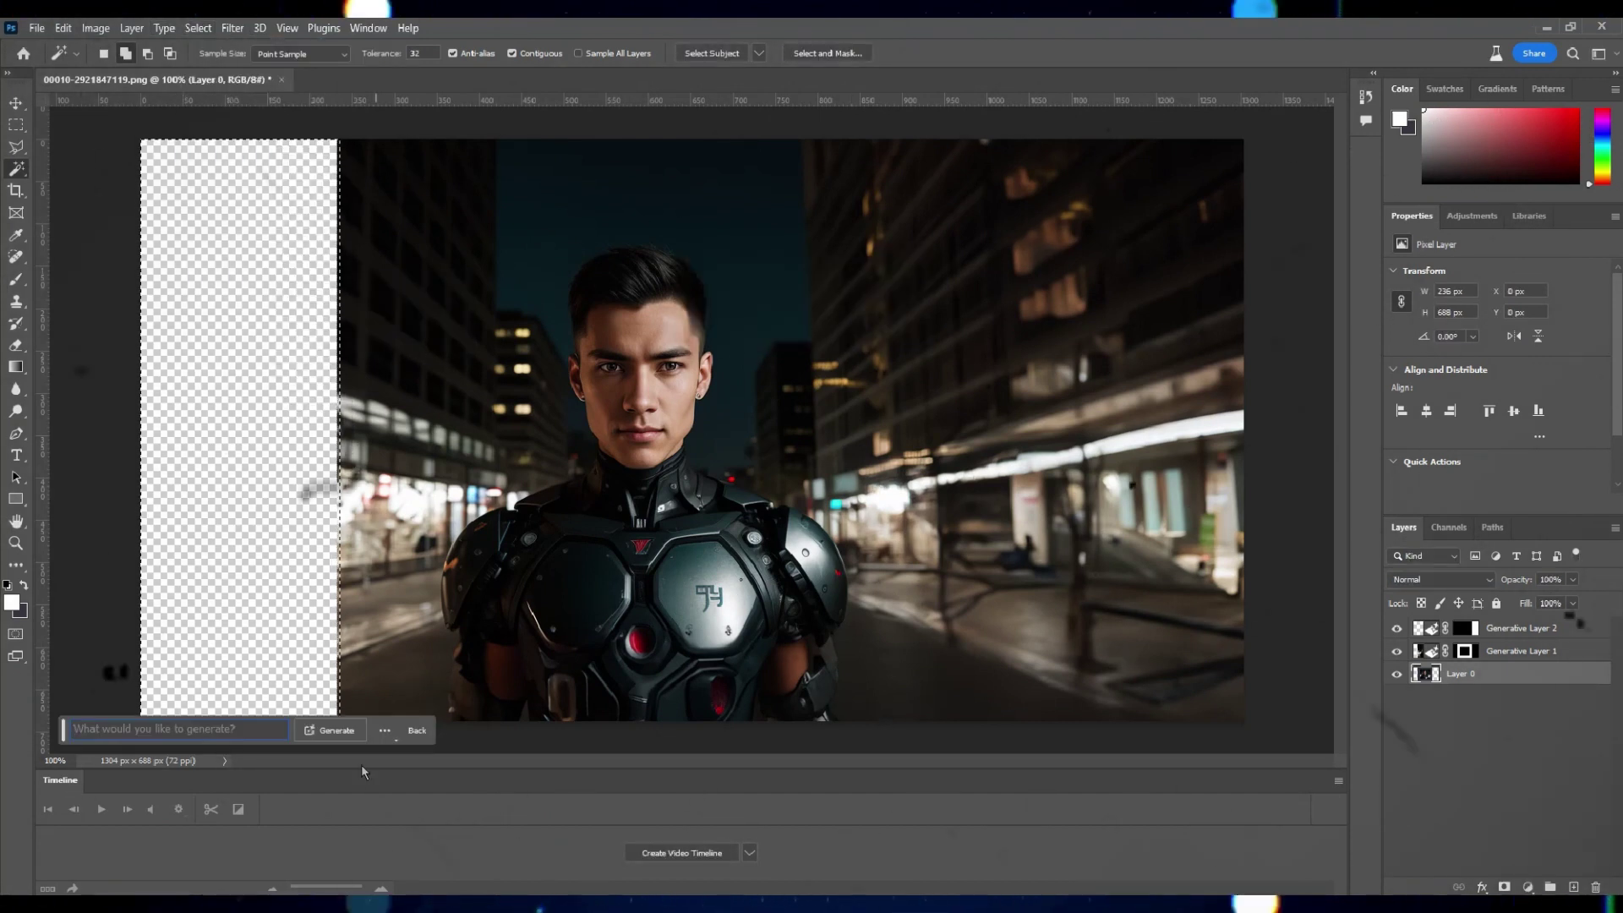
pyautogui.click(391, 729)
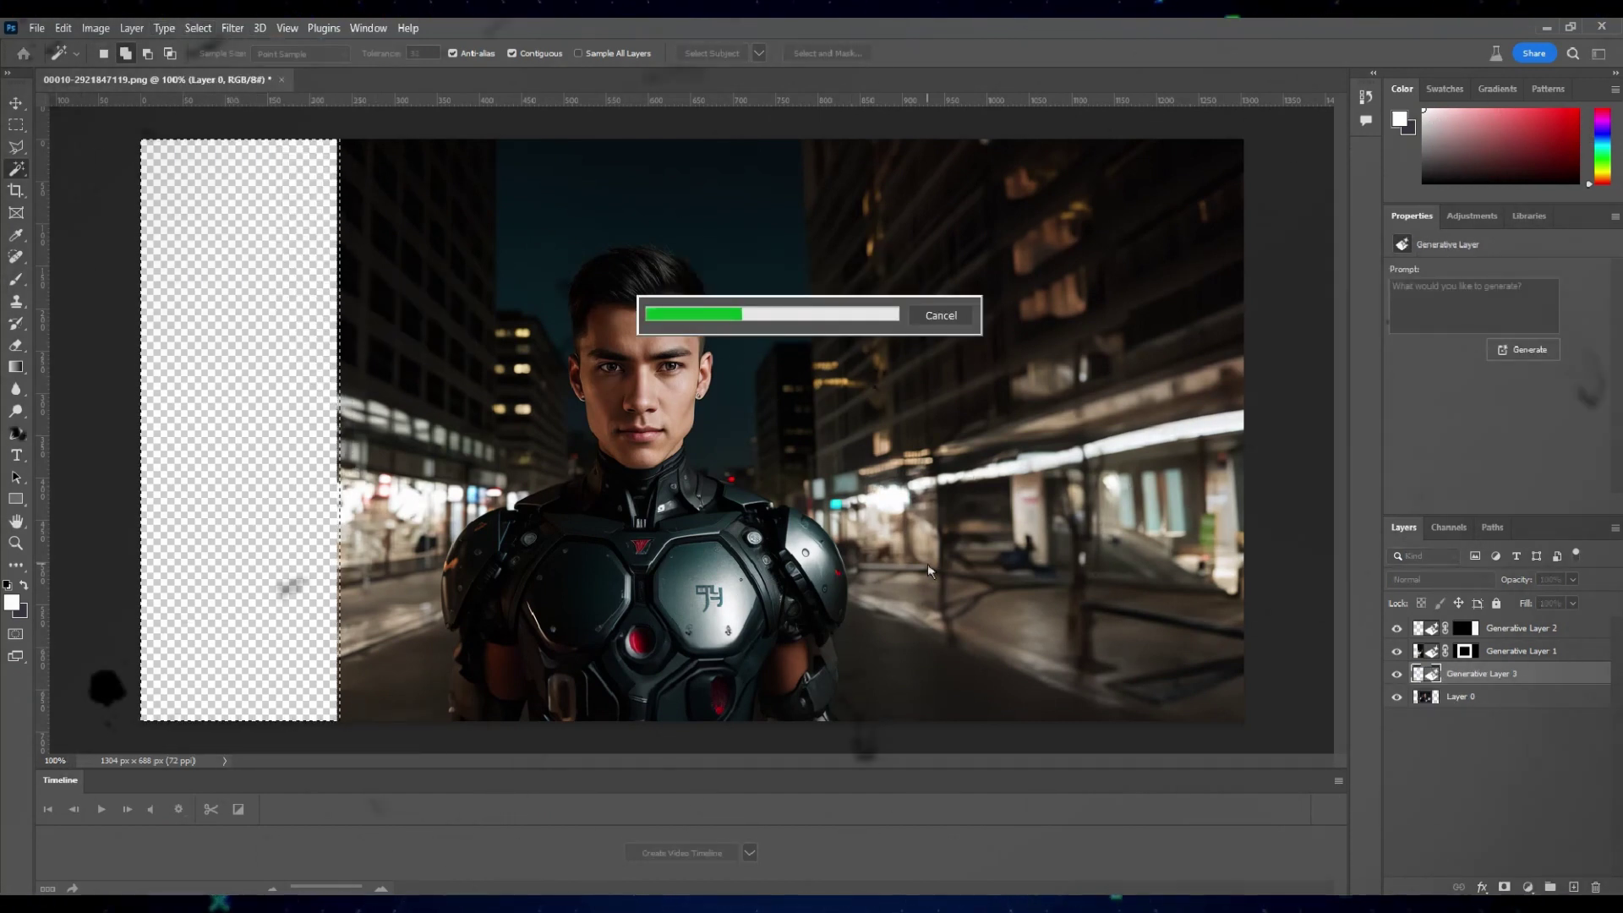
# Step: Merge all layers into one and Content-Aware Fill a thin strip over the seam
pyautogui.press('m')
pyautogui.hotkey('ctrl', 'shift', 'e')
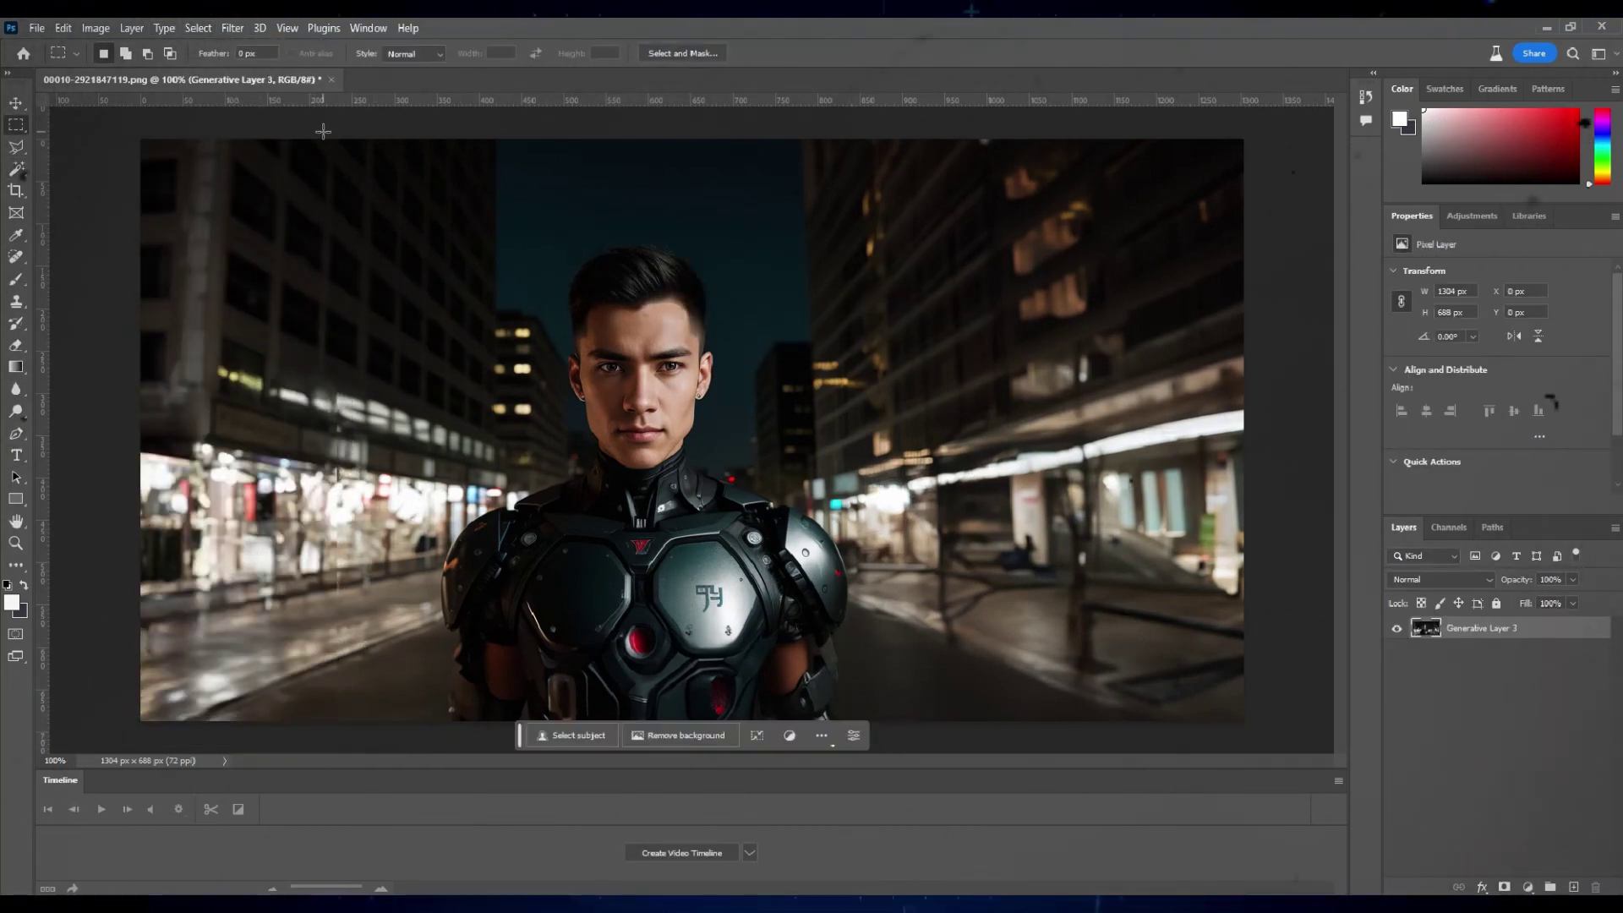
pyautogui.moveTo(309, 139); pyautogui.dragTo(364, 714)
pyautogui.click(198, 28)
pyautogui.hotkey('shift', 'F5')
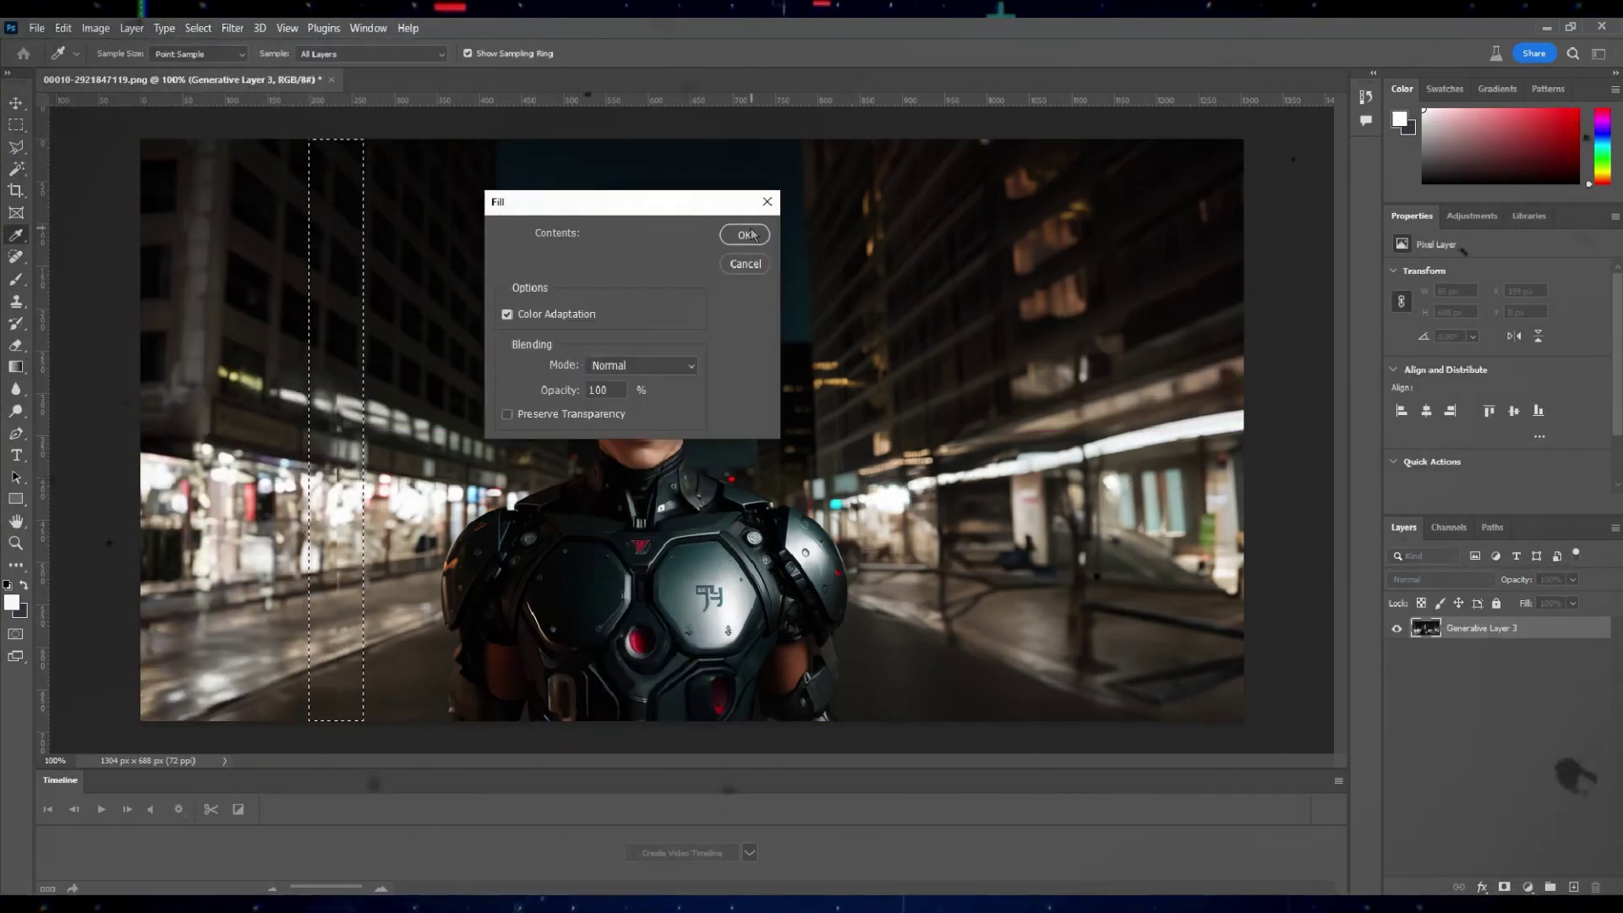
pyautogui.press('Return')
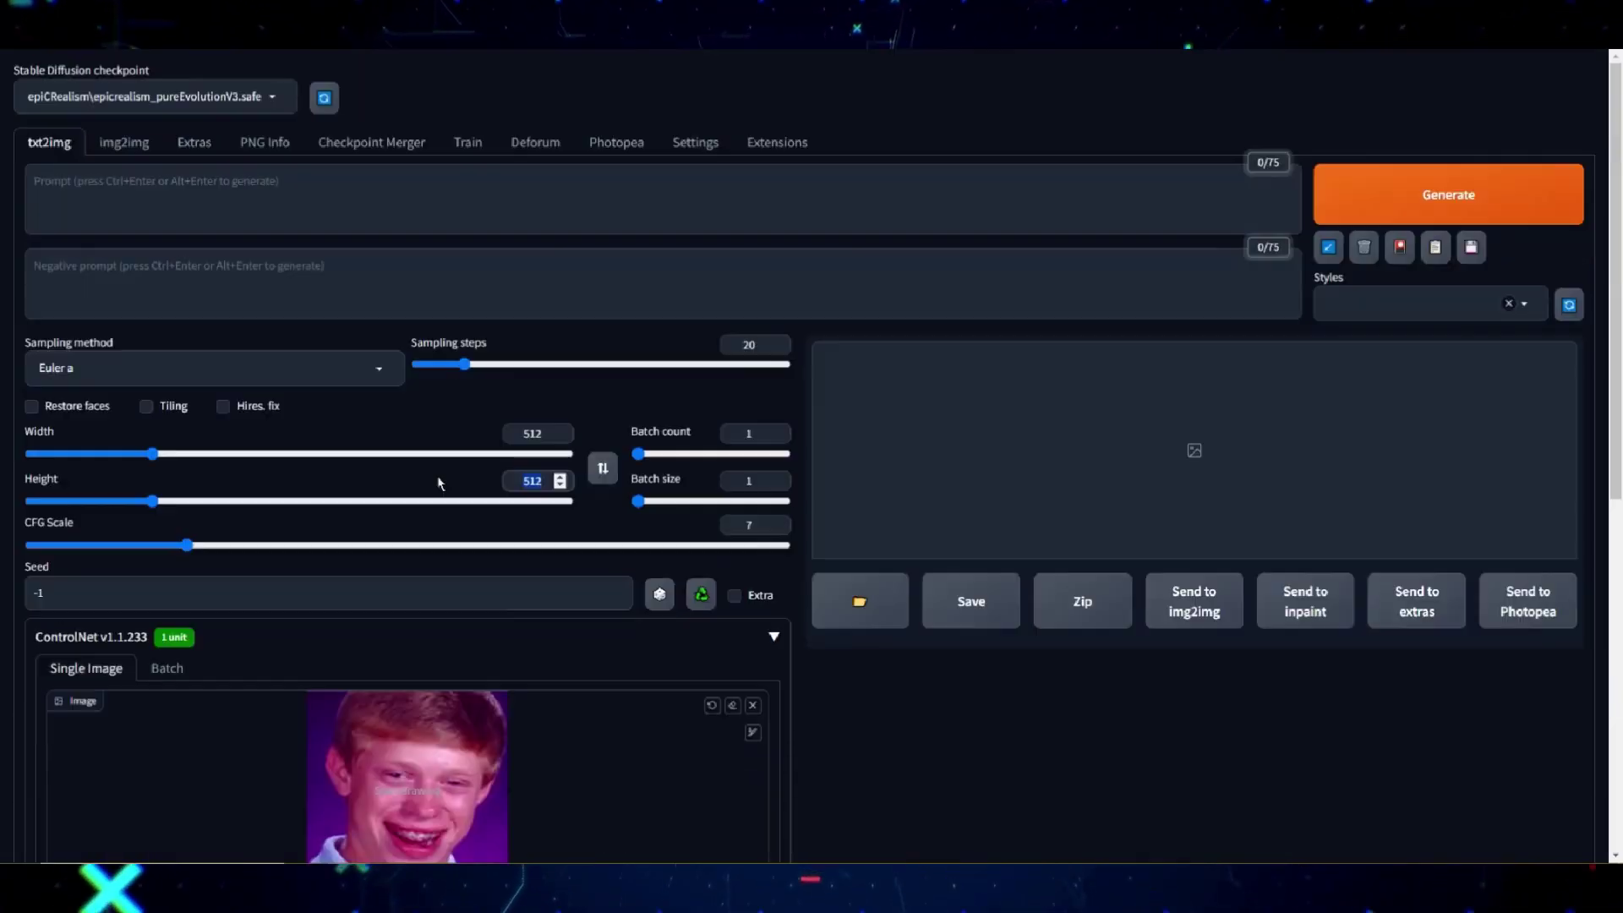
pyautogui.click(1410, 199)
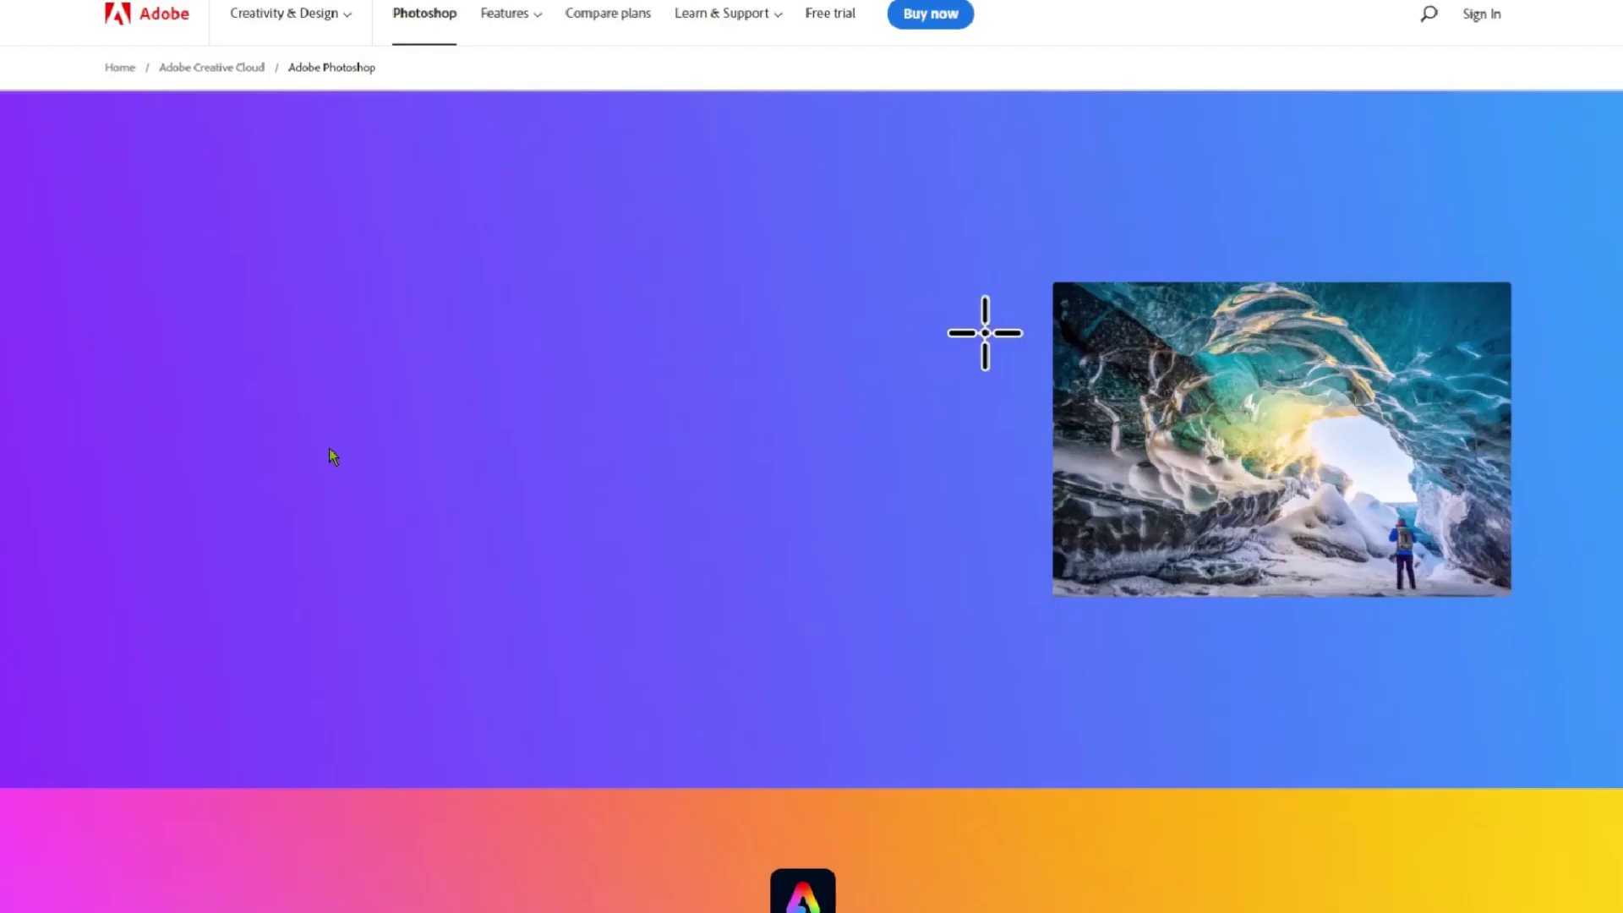
# Step: Highlight the starting monthly price on the Photoshop product page
pyautogui.moveTo(206, 536); pyautogui.dragTo(404, 536)
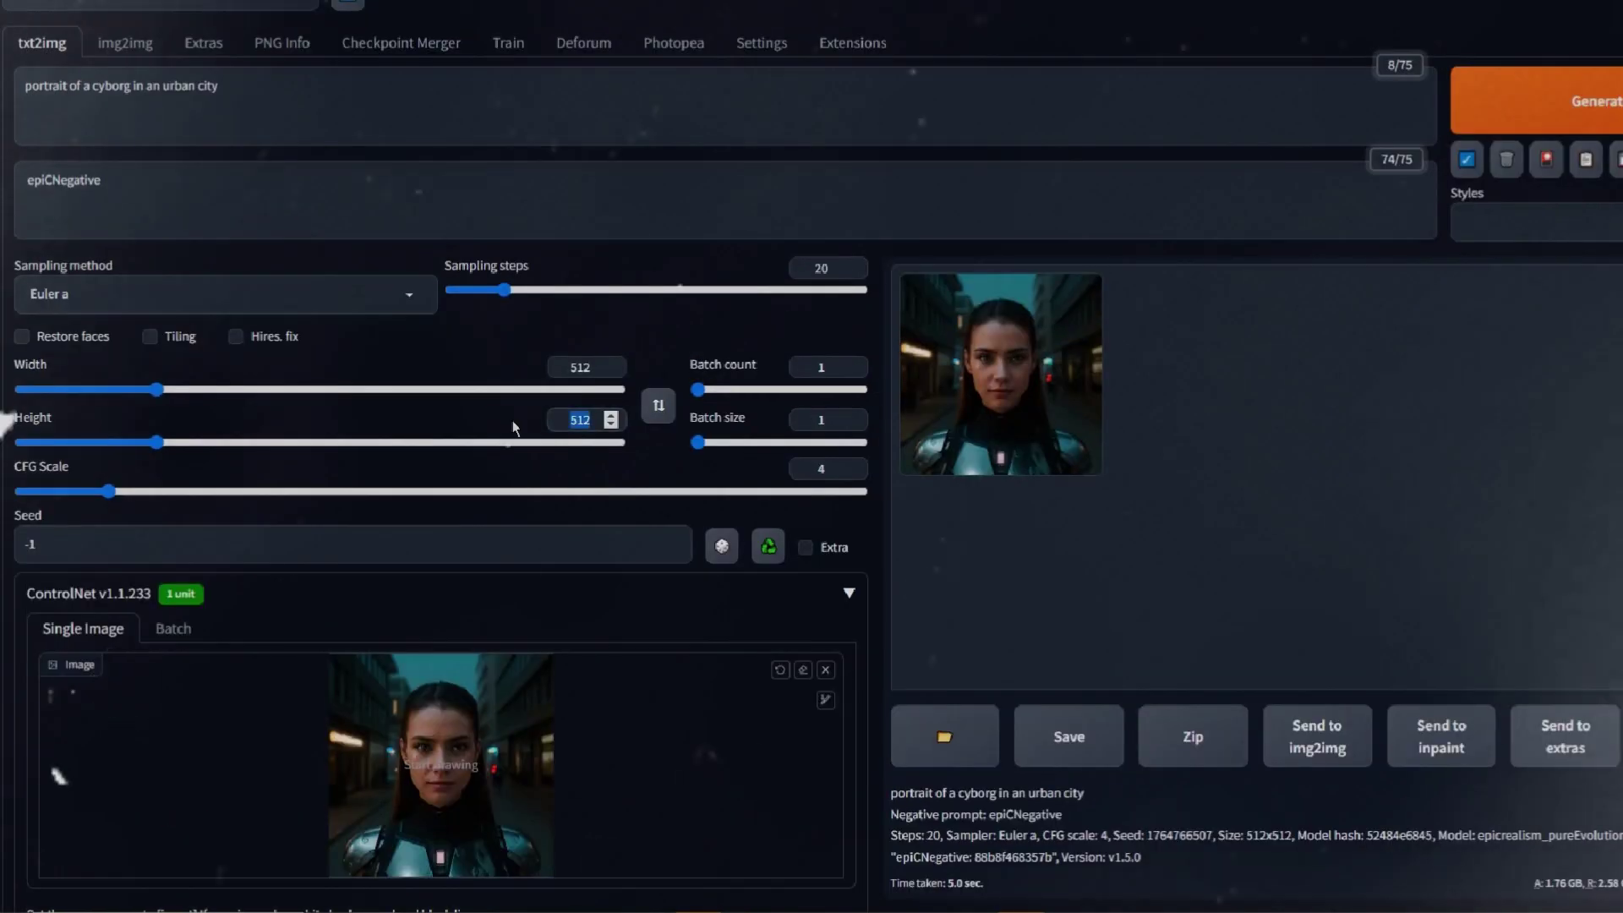
# Step: Set up ControlNet with the Inpaint control type for outpainting the female cyborg portrait
pyautogui.click(1566, 111)
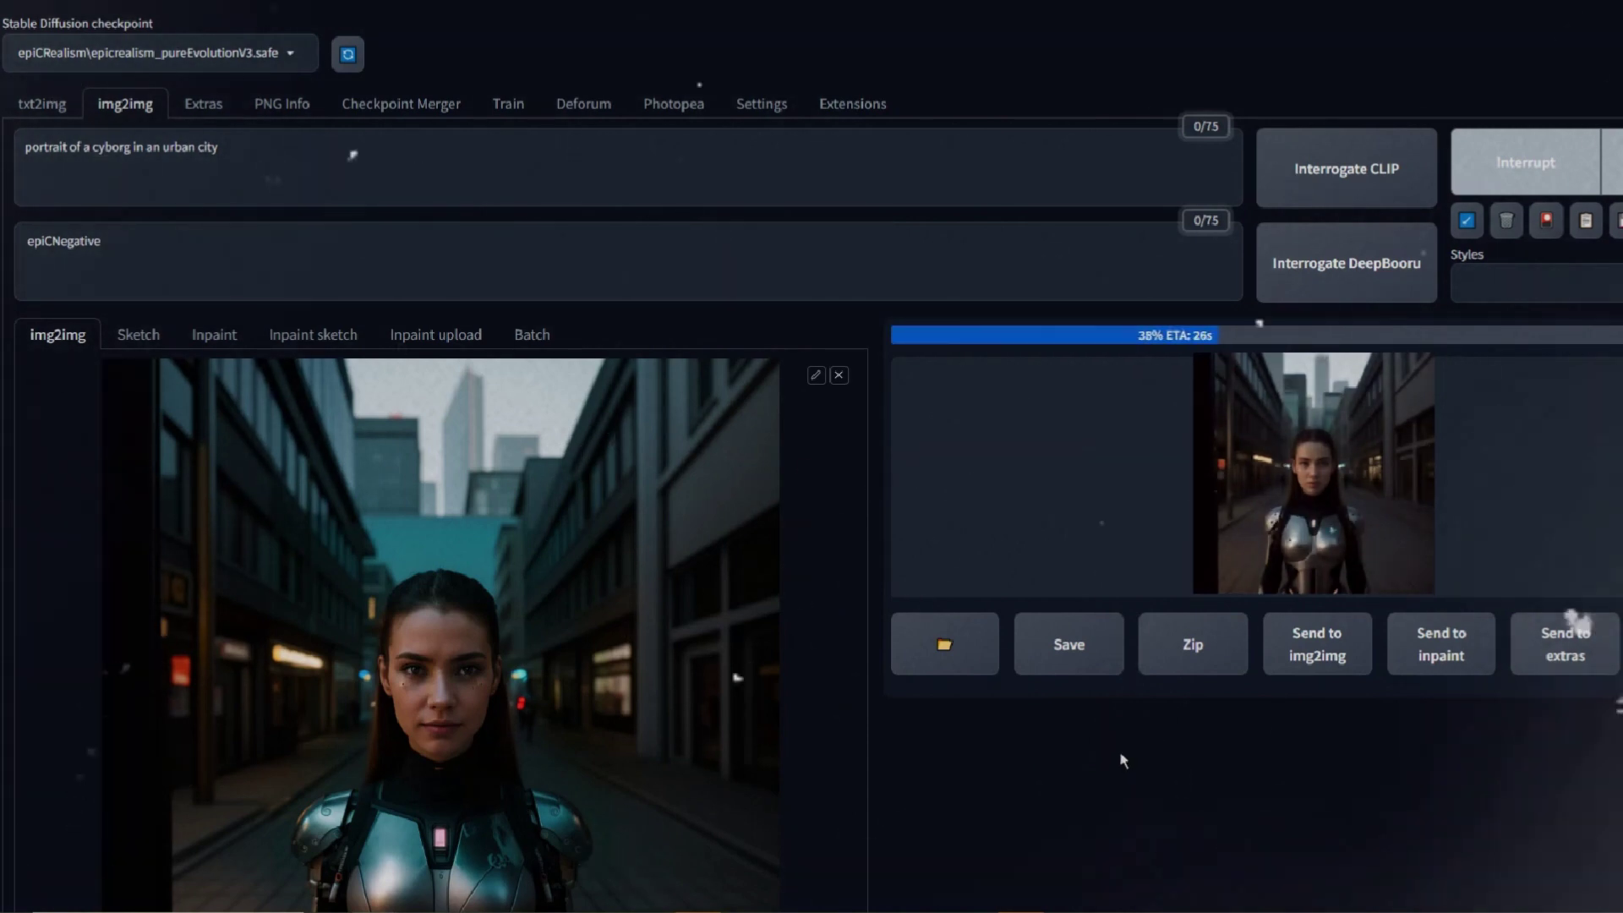
pyautogui.scroll(-2, 1119, 750)
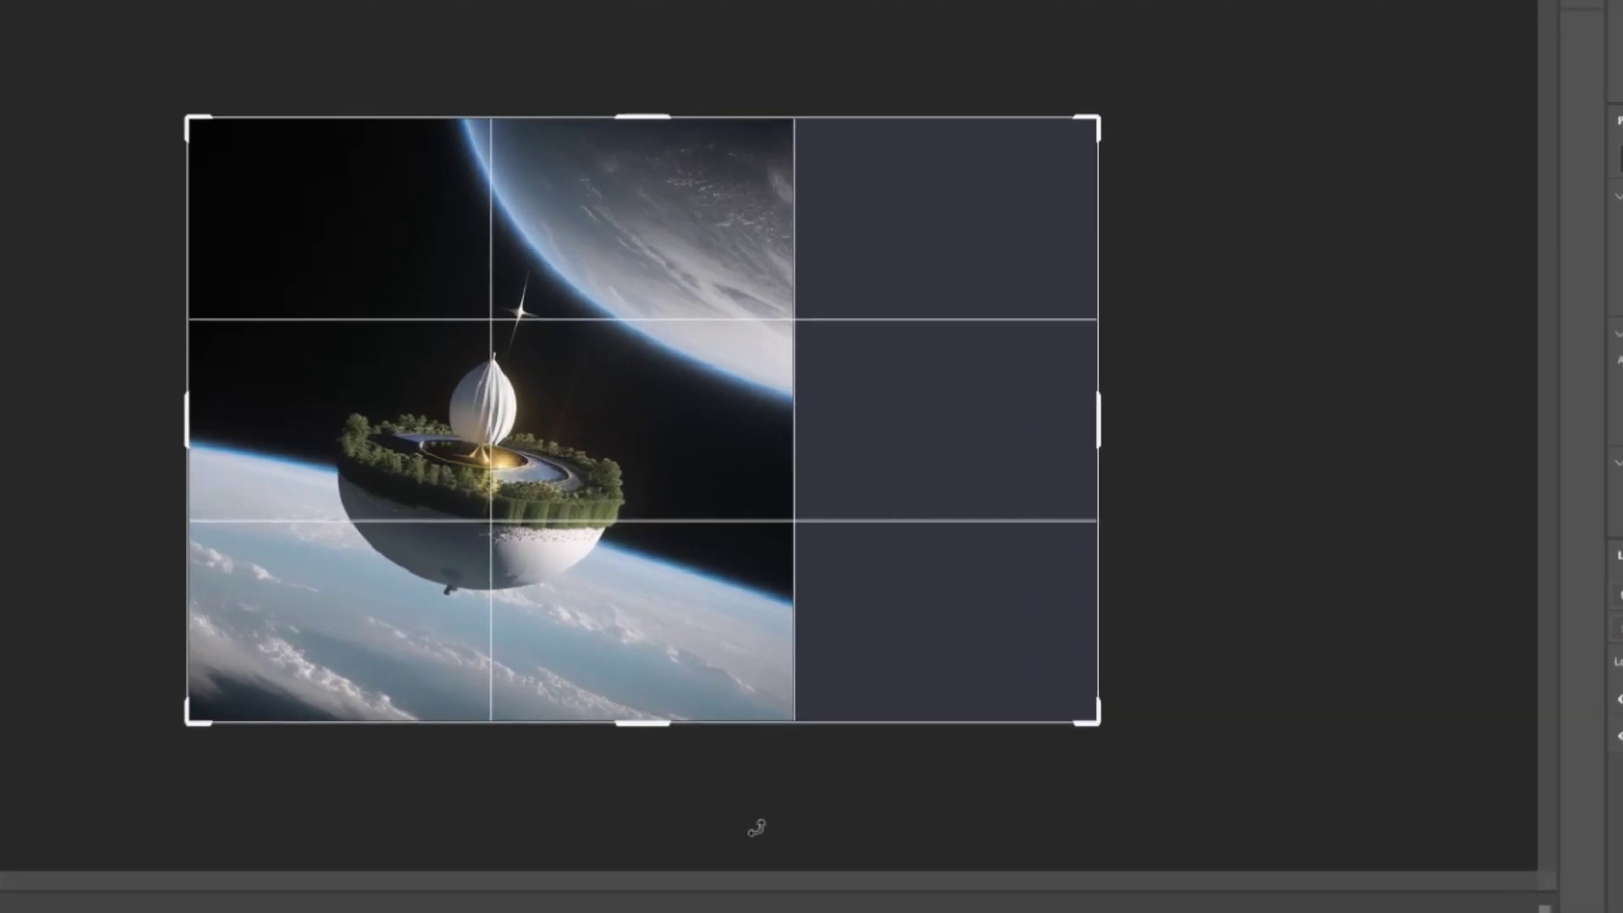
# Step: Commit the wider space-station canvas, select its empty right side, and generate content there
pyautogui.press('Return')
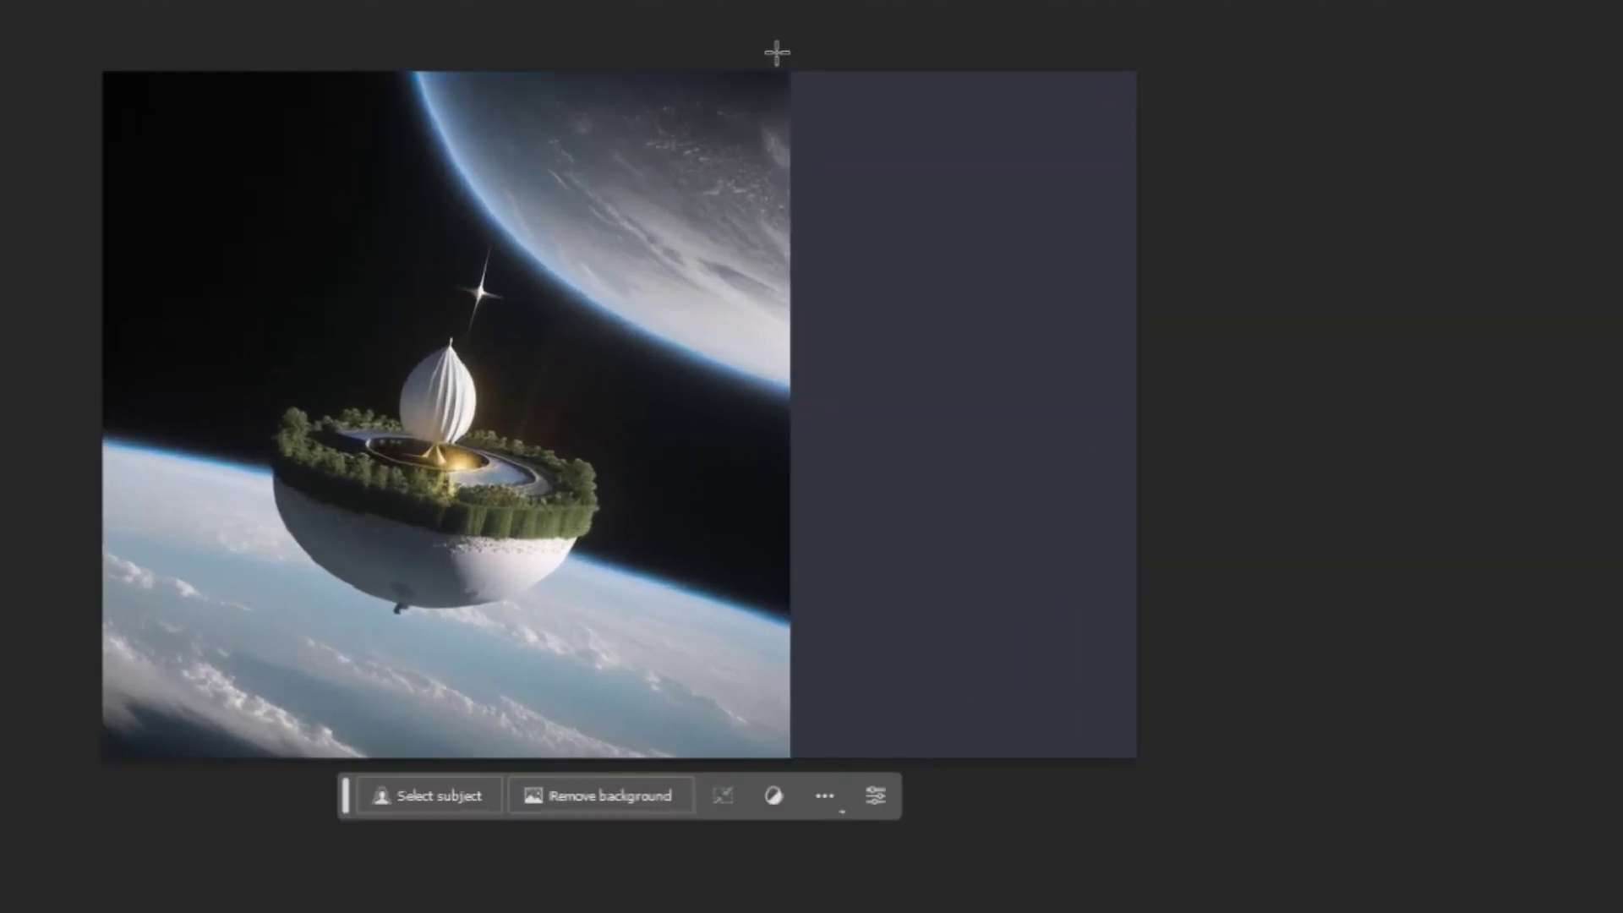
pyautogui.moveTo(777, 53); pyautogui.dragTo(1137, 758)
pyautogui.click(743, 790)
pyautogui.click(1097, 791)
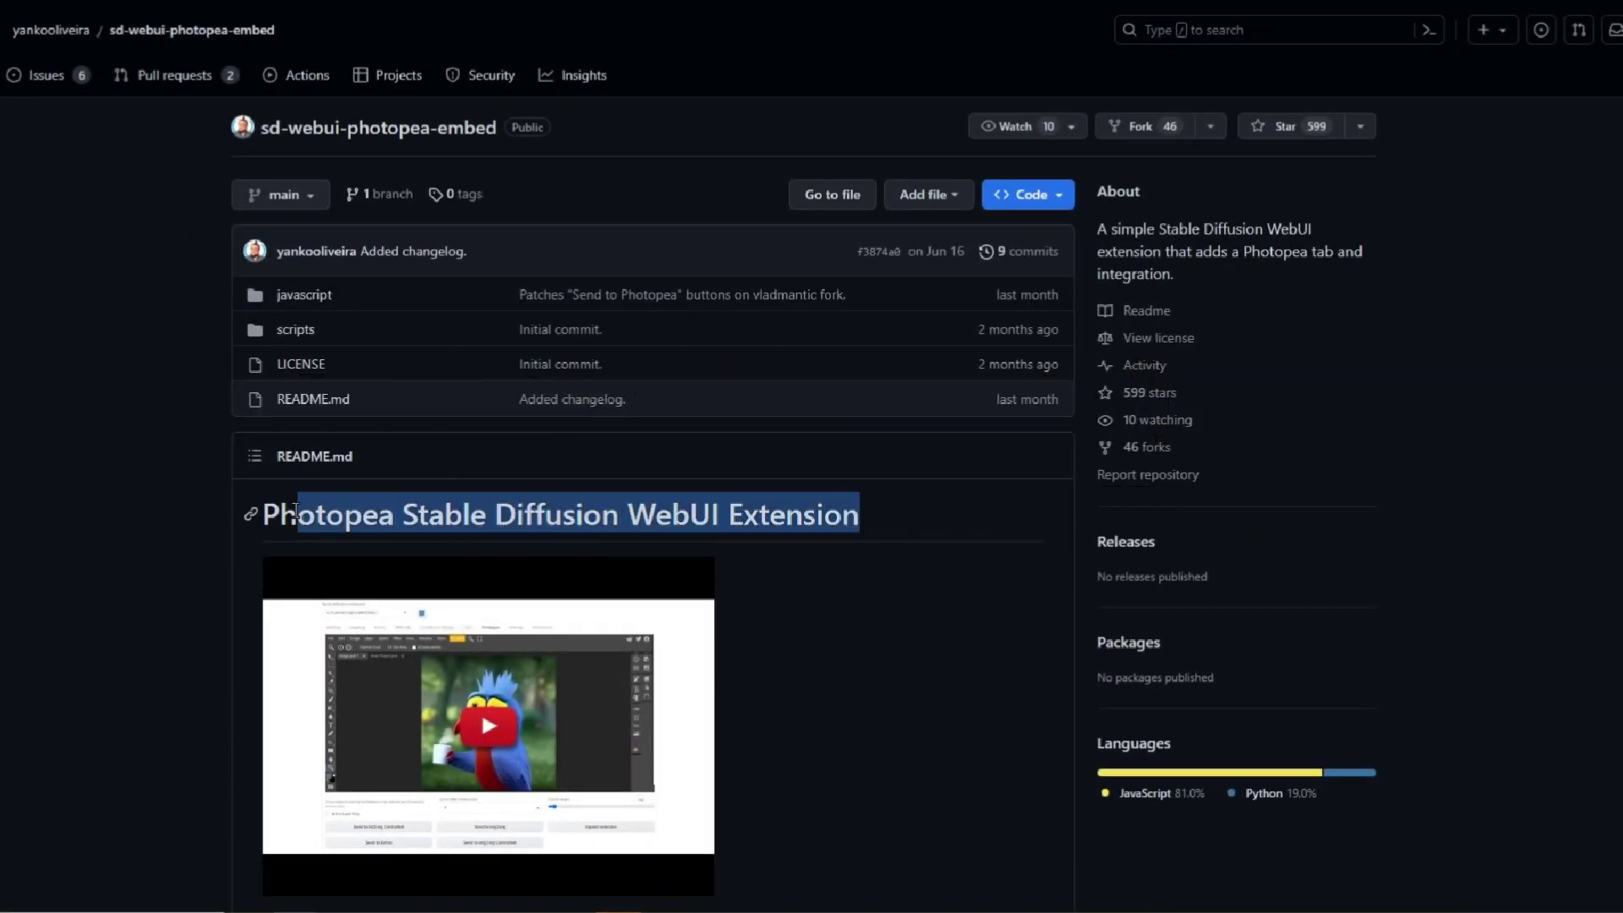
# Step: Deselect the repository heading text and scroll down the page
pyautogui.click(137, 596)
pyautogui.scroll(-10, 157, 566)
pyautogui.scroll(-3, 161, 570)
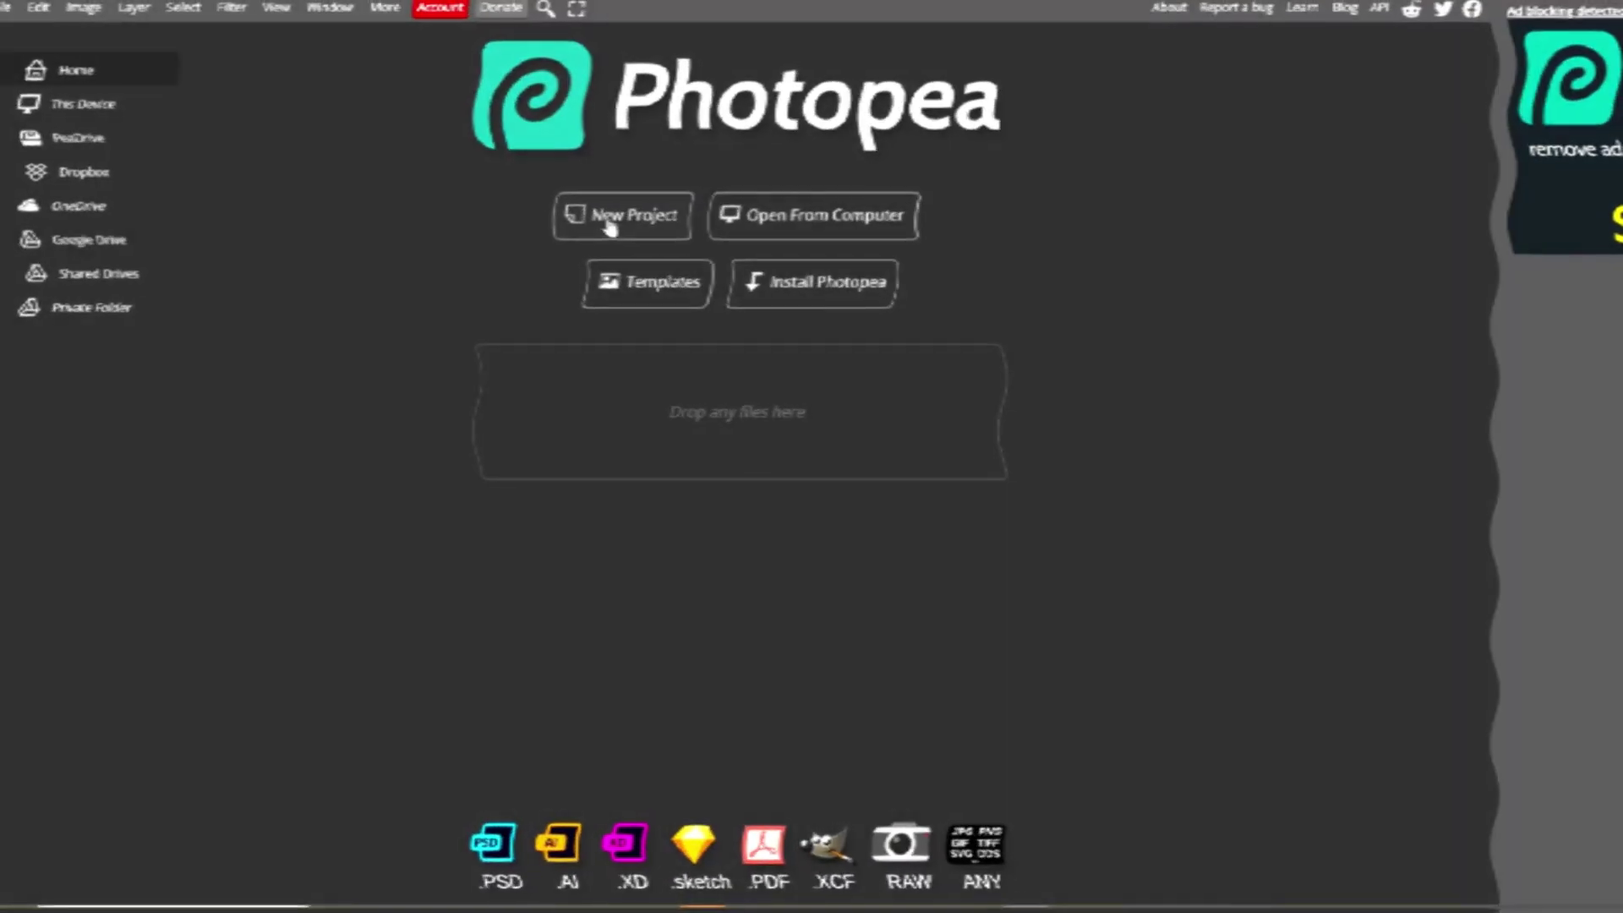
# Step: Create a blank 1280×720 Photopea project and drop the logo image onto the canvas
pyautogui.click(609, 222)
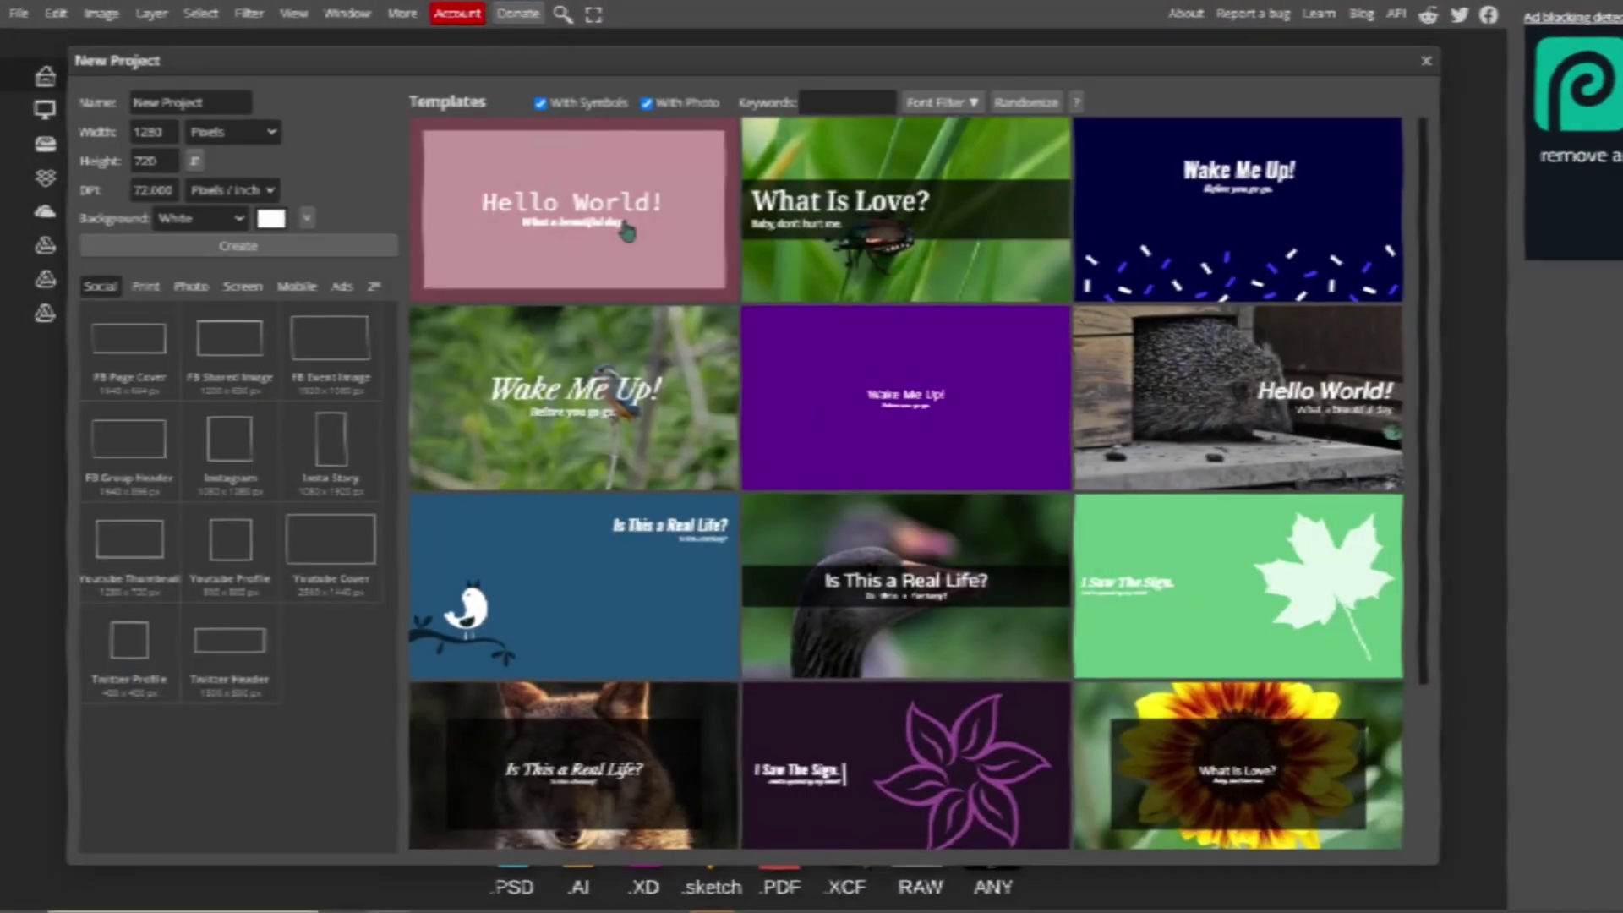
pyautogui.click(239, 246)
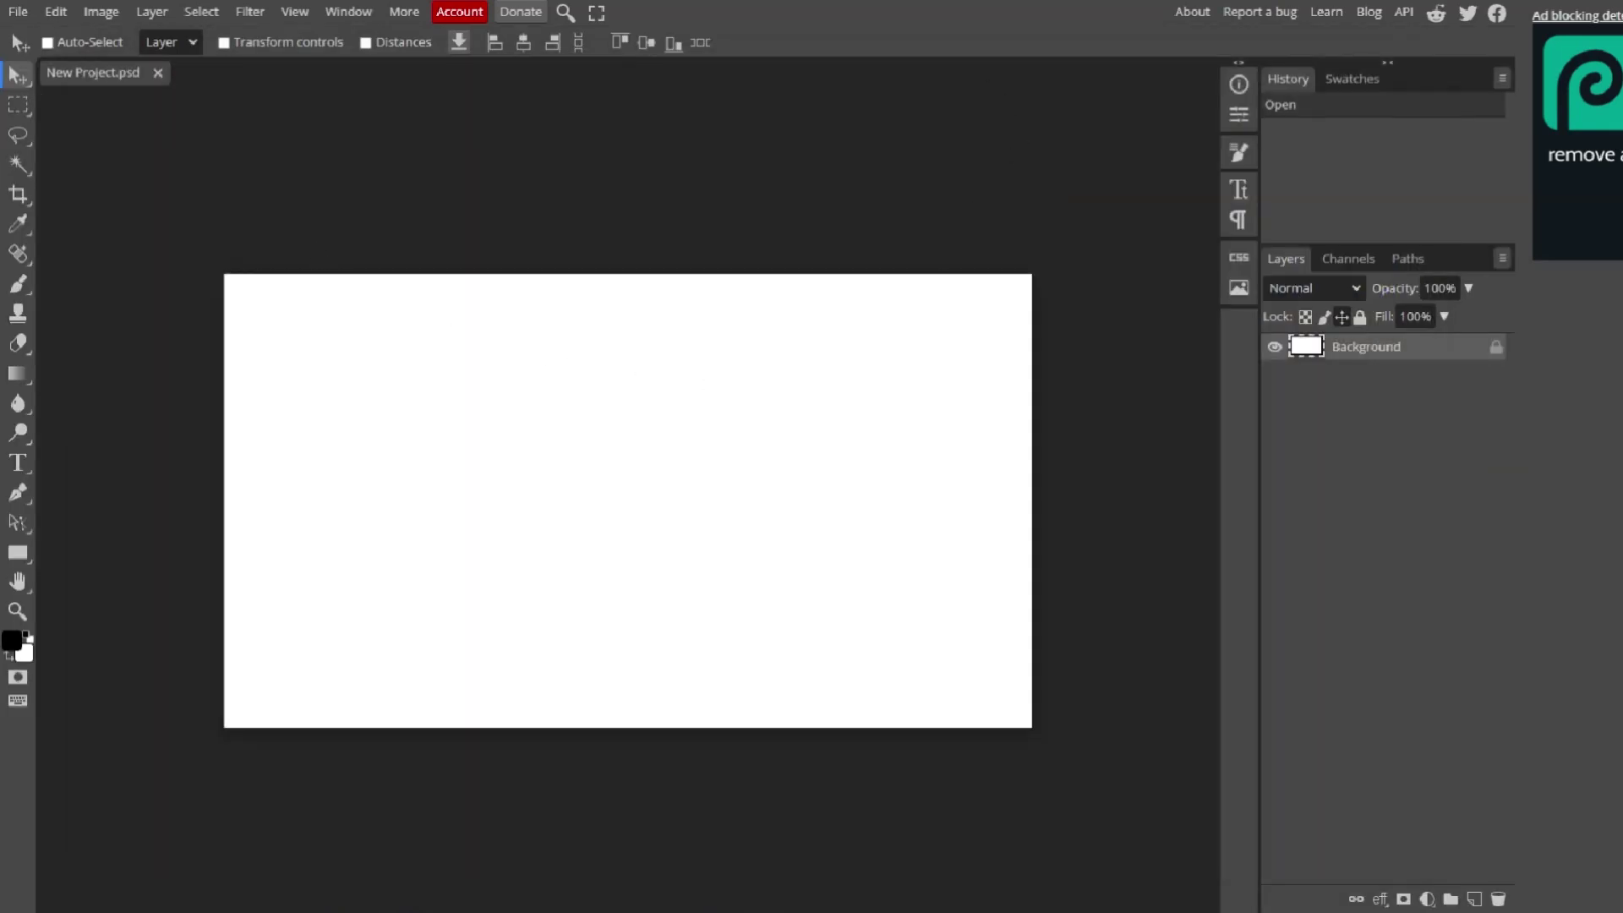
pyautogui.moveTo(836, 549); pyautogui.dragTo(710, 674)
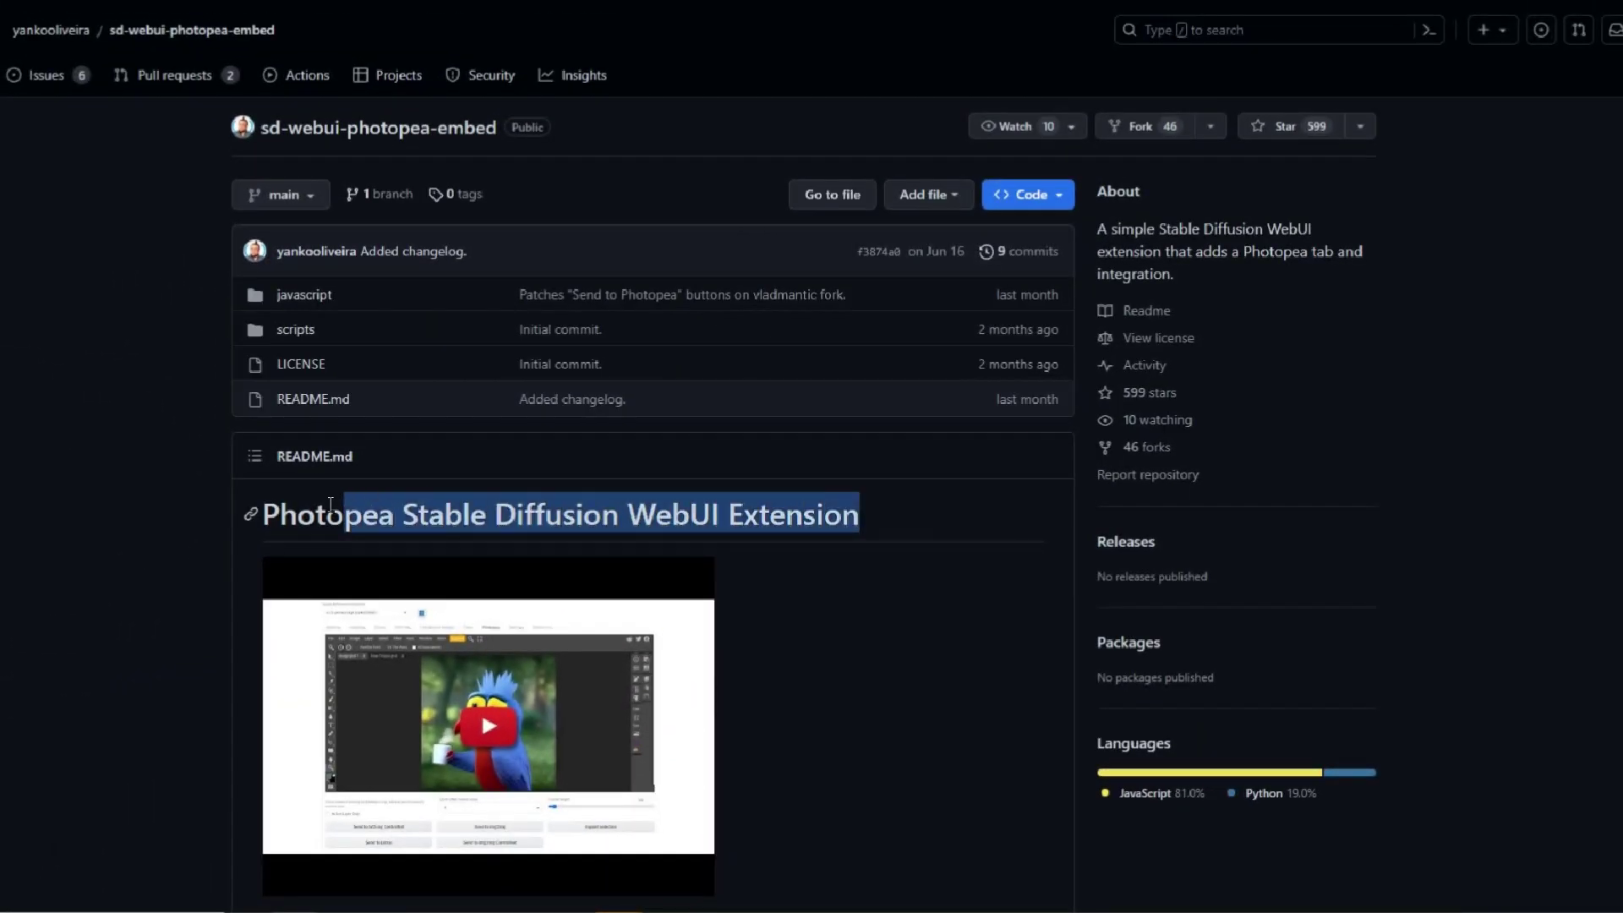
# Step: Scroll through the sd-webui-photopea-embed README, then reveal the HTTPS clone URL under Code
pyautogui.click(156, 569)
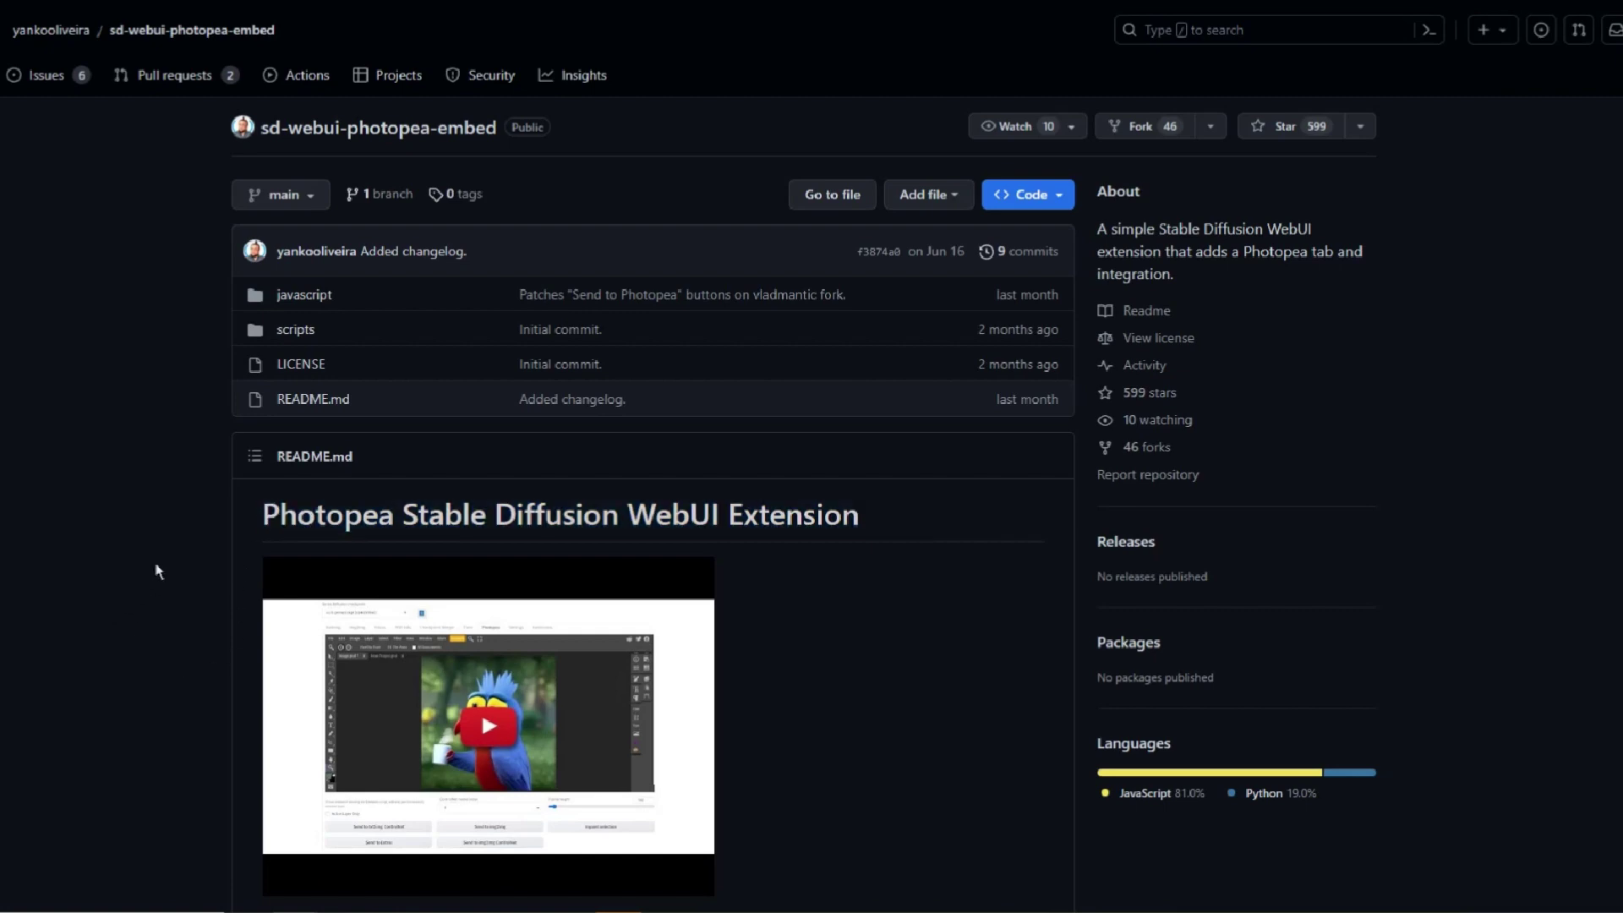
pyautogui.scroll(-9, 156, 569)
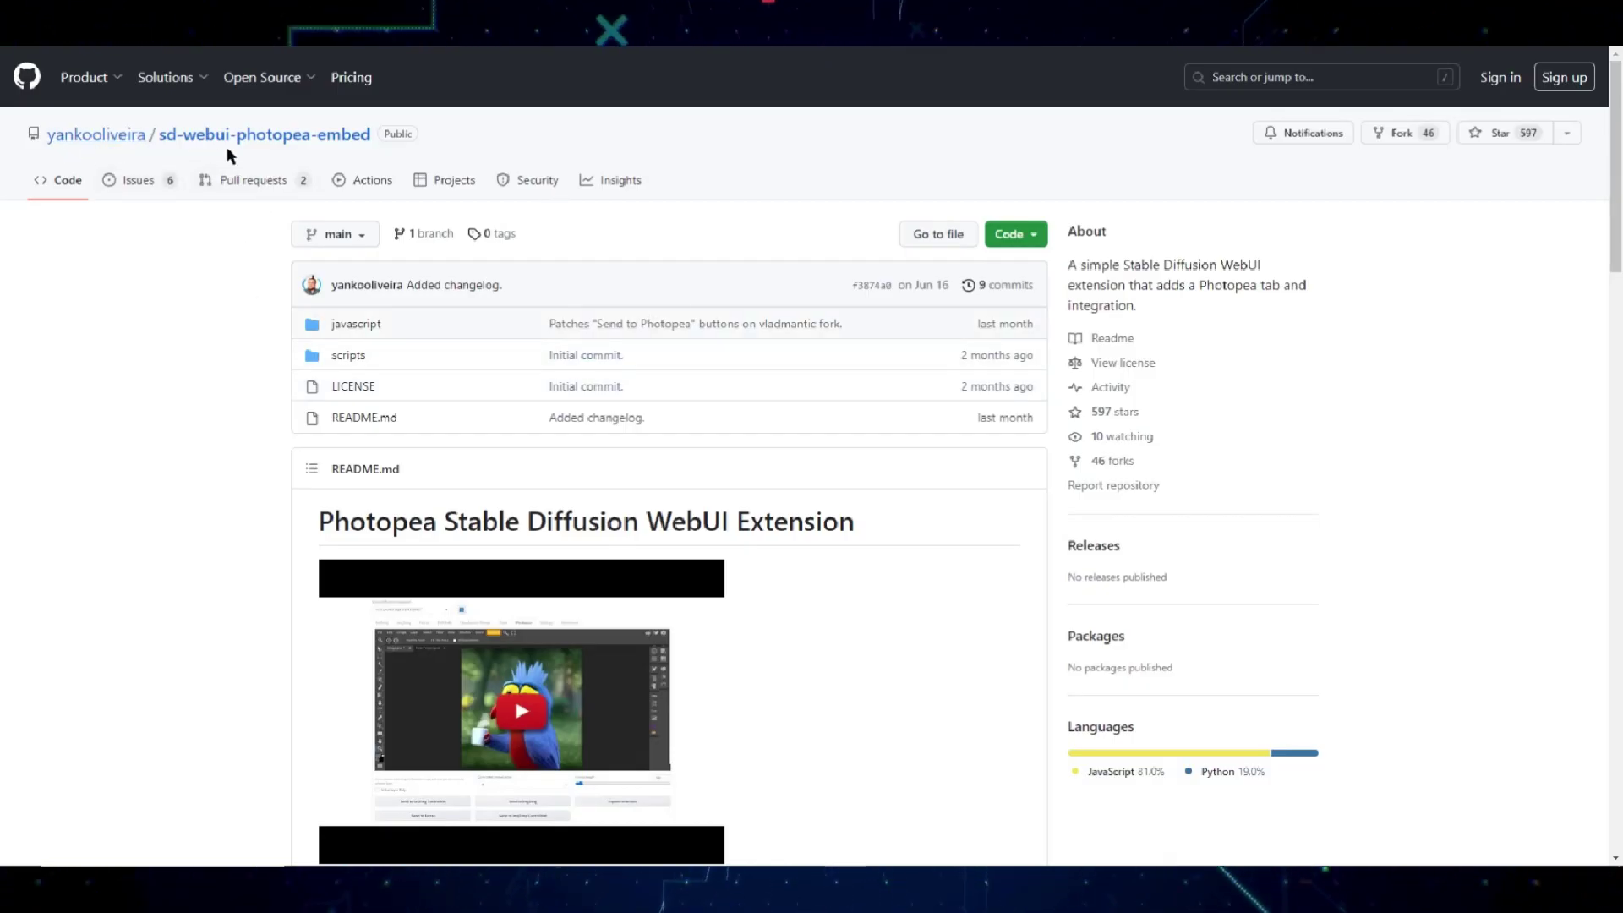
pyautogui.scroll(-5, 351, 290)
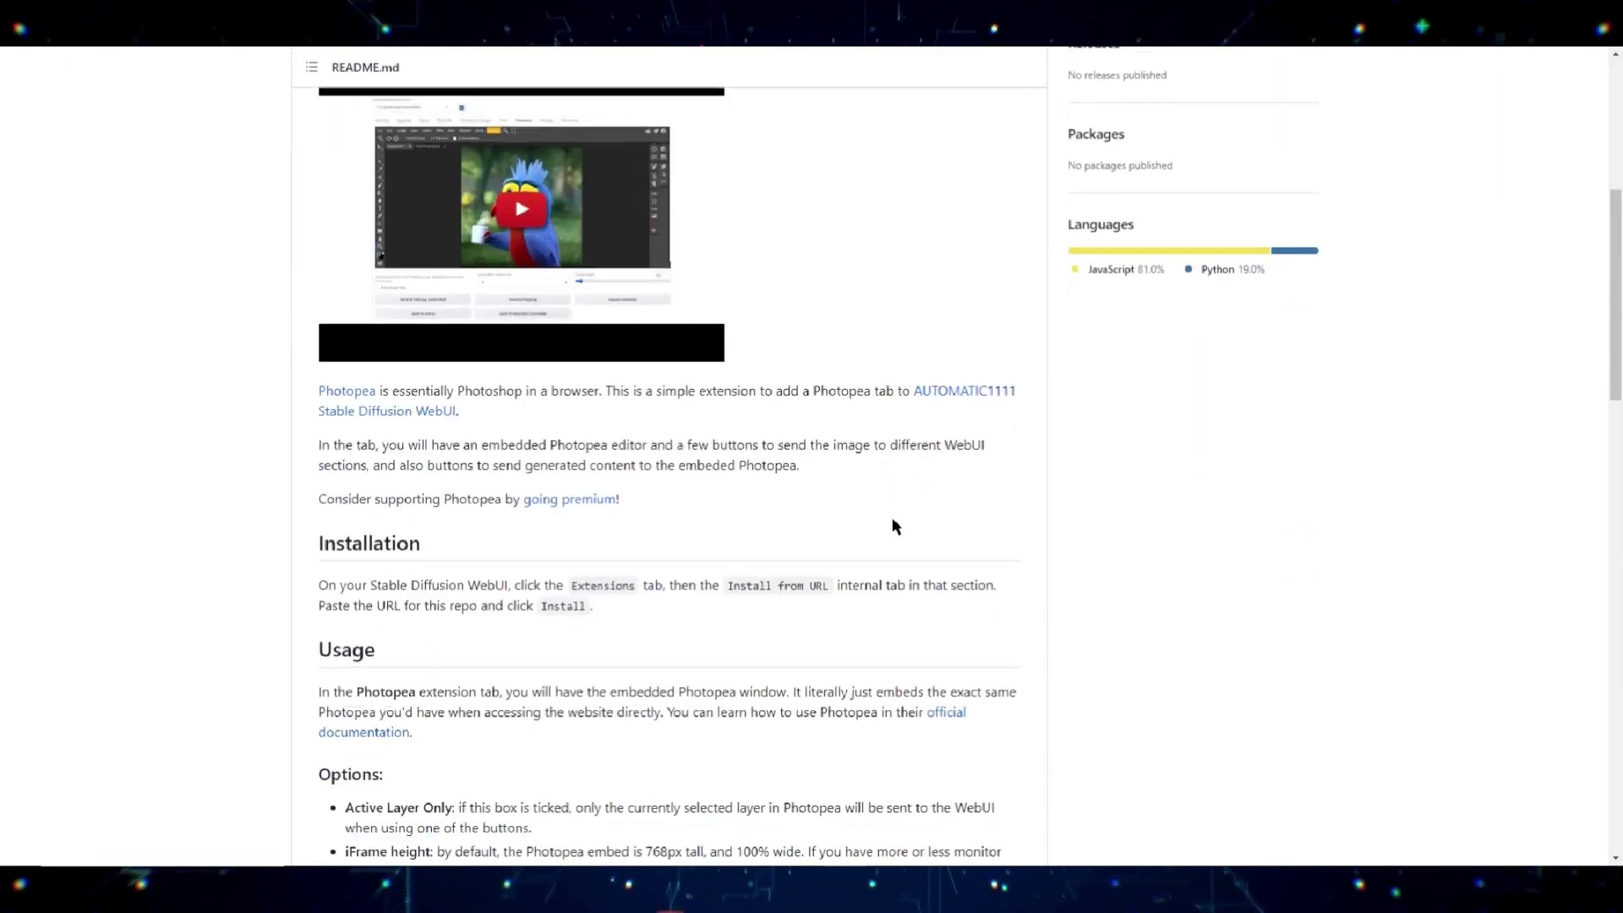
pyautogui.scroll(3, 896, 524)
pyautogui.scroll(2, 901, 522)
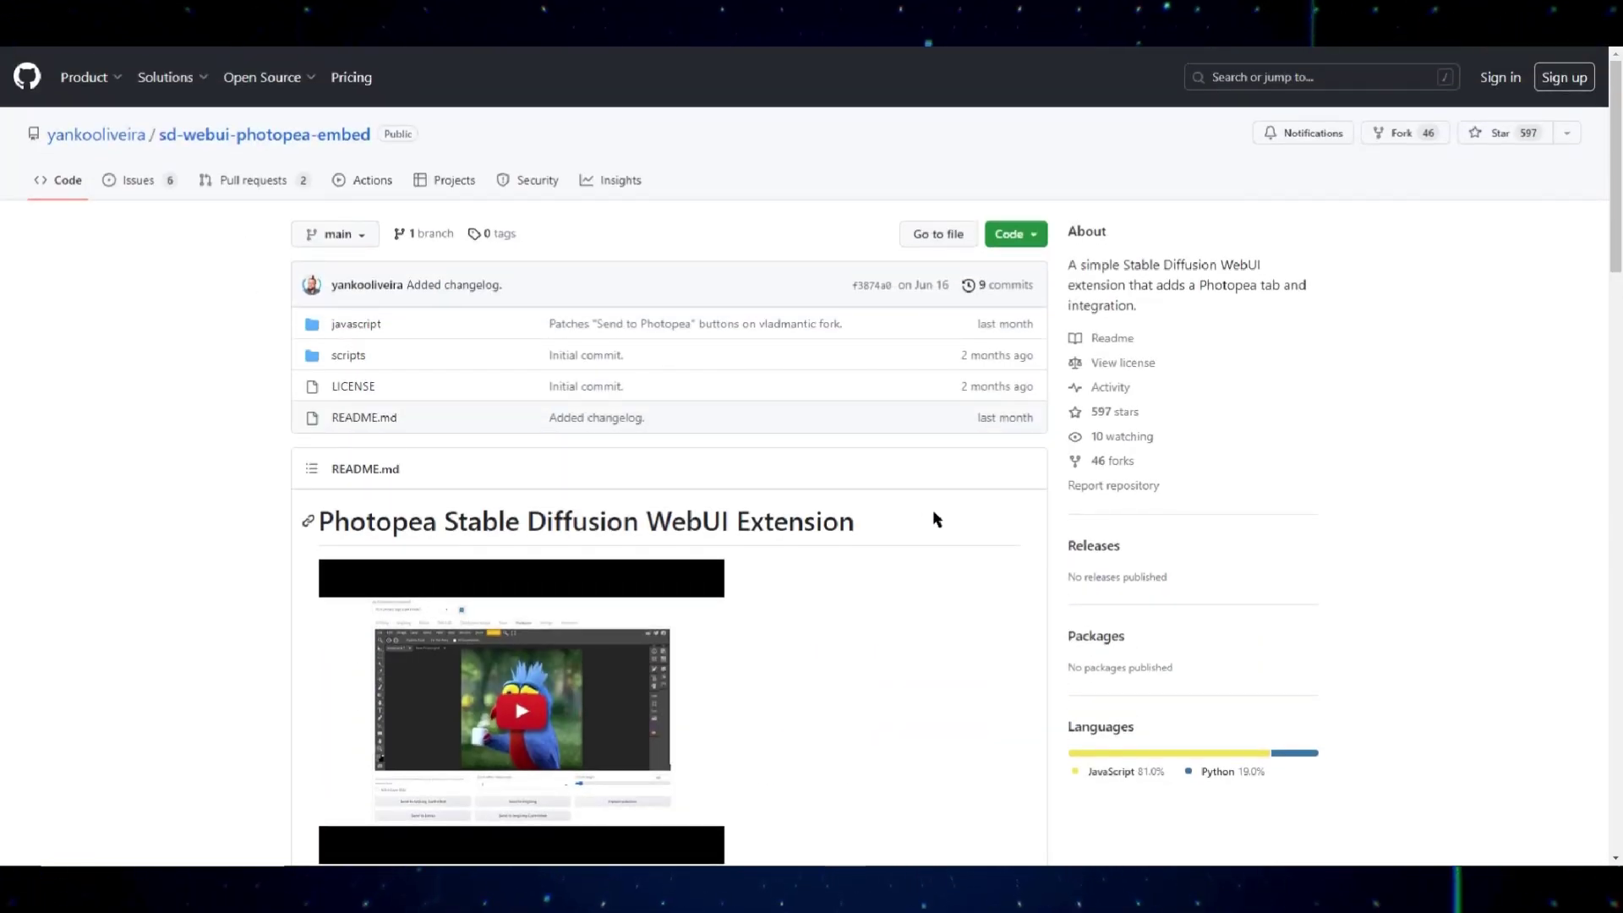
pyautogui.click(1030, 241)
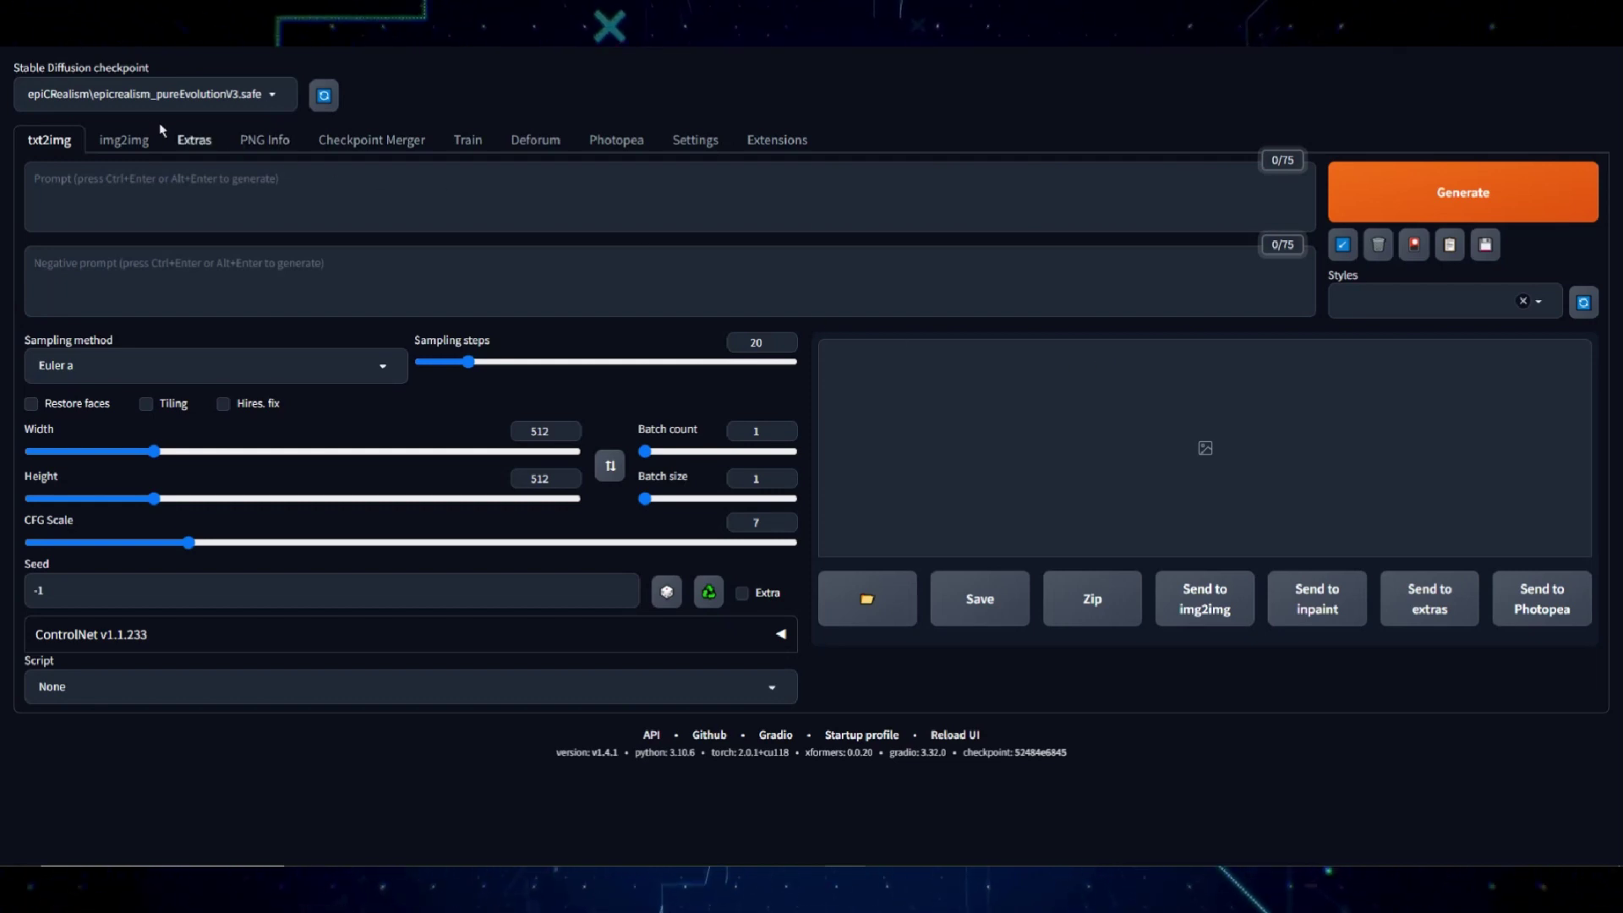
# Step: Paste the sd-webui-photopea-embed repository URL into Extensions > Install from URL
pyautogui.click(774, 142)
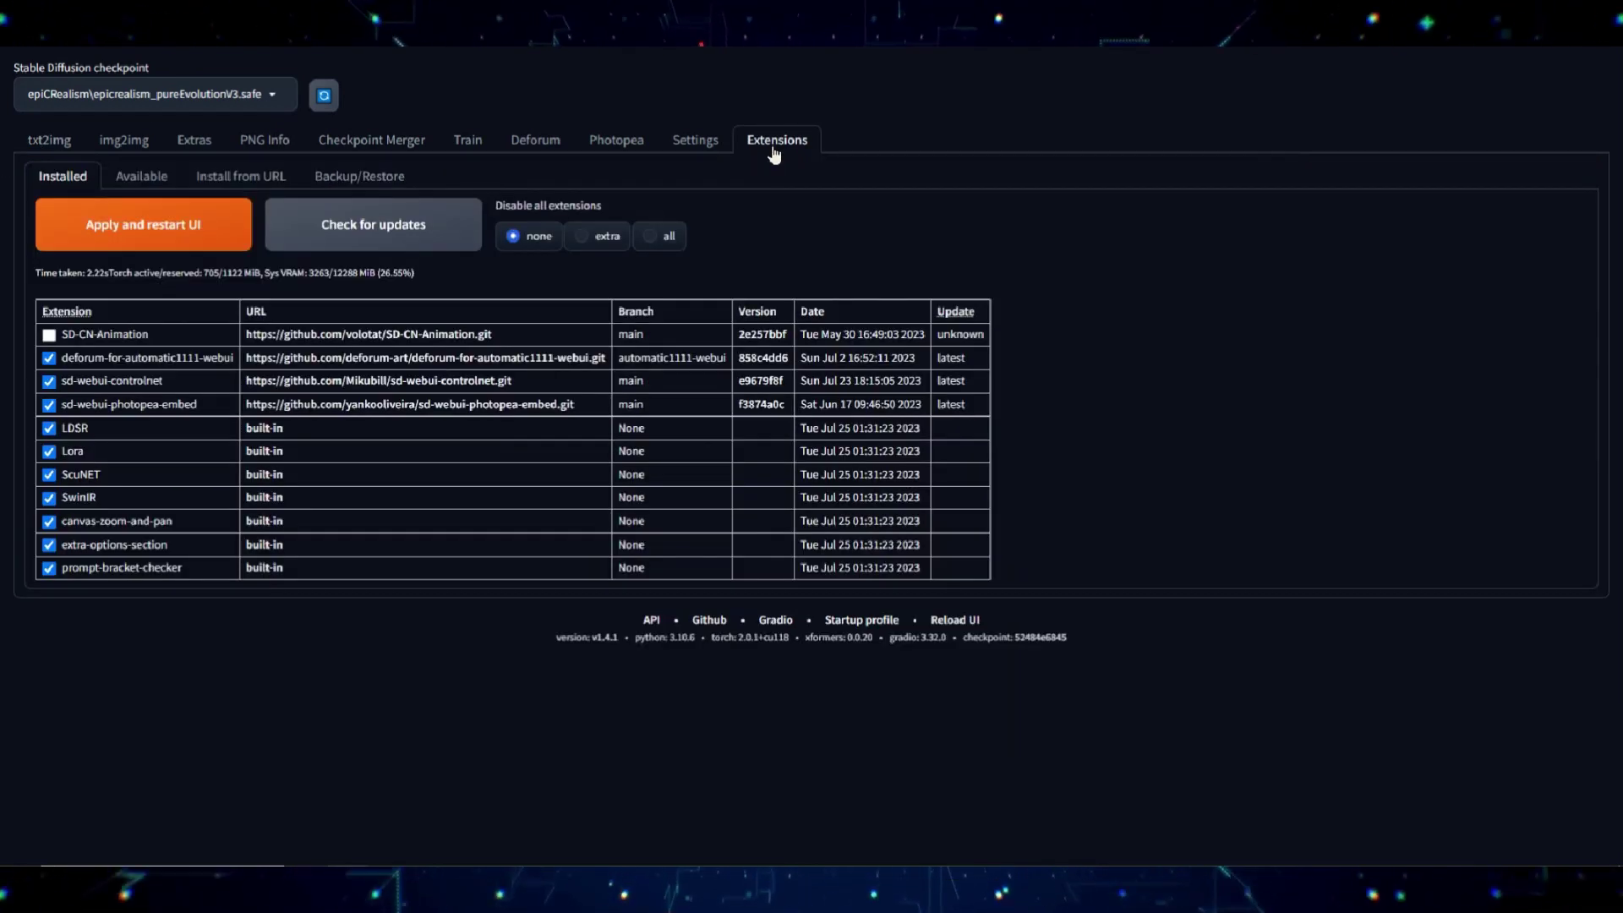
pyautogui.click(228, 179)
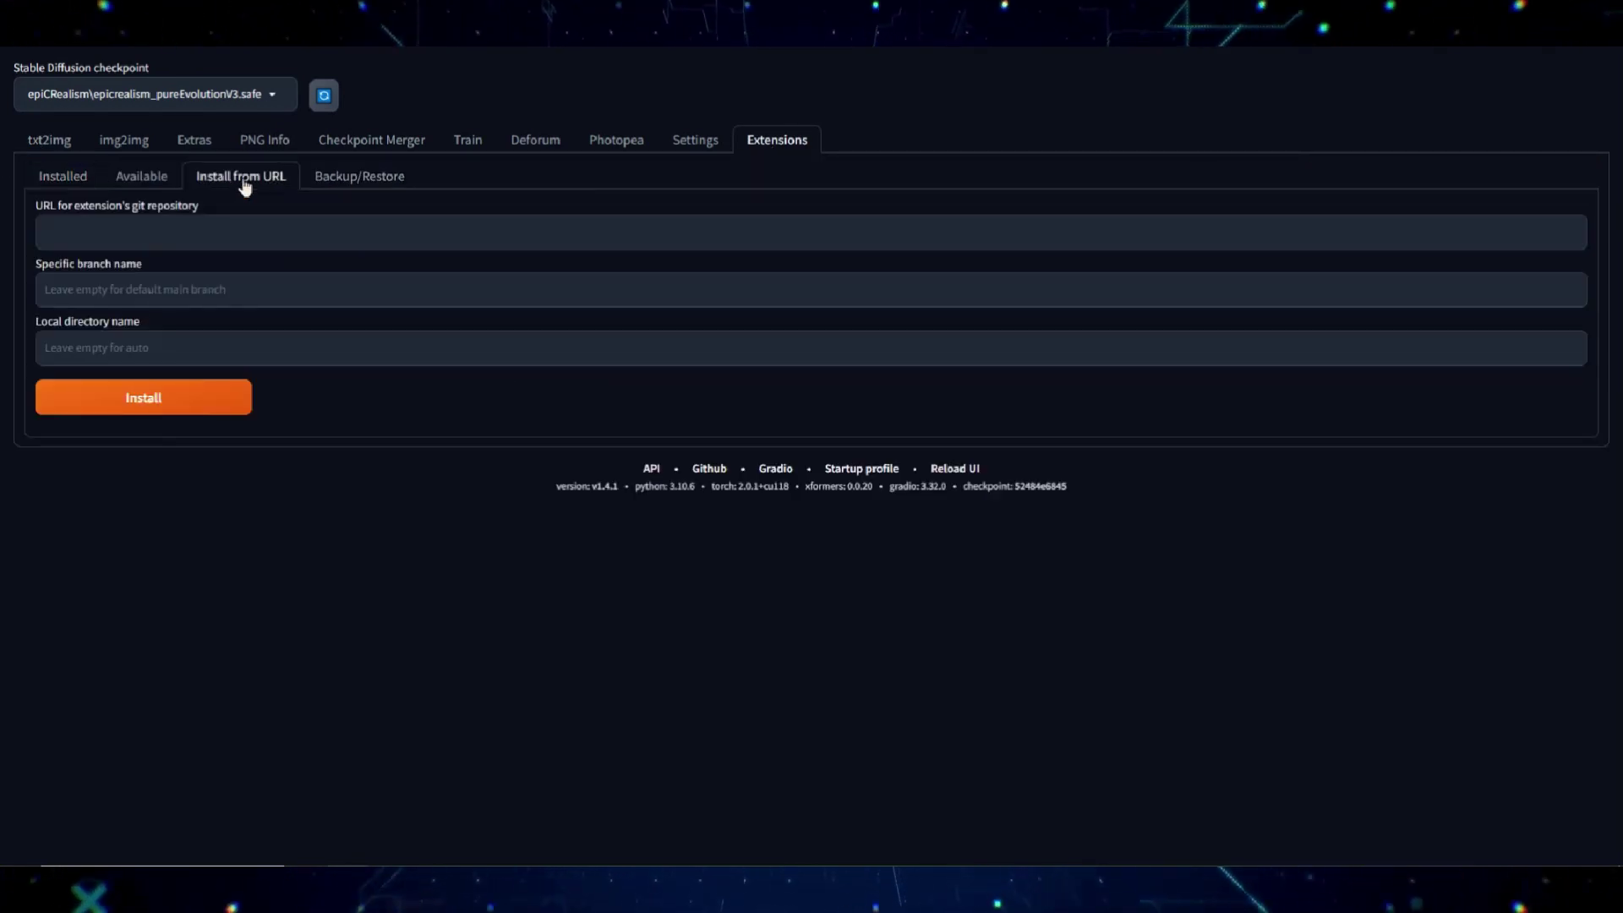
pyautogui.rightClick(149, 238)
pyautogui.click(127, 241)
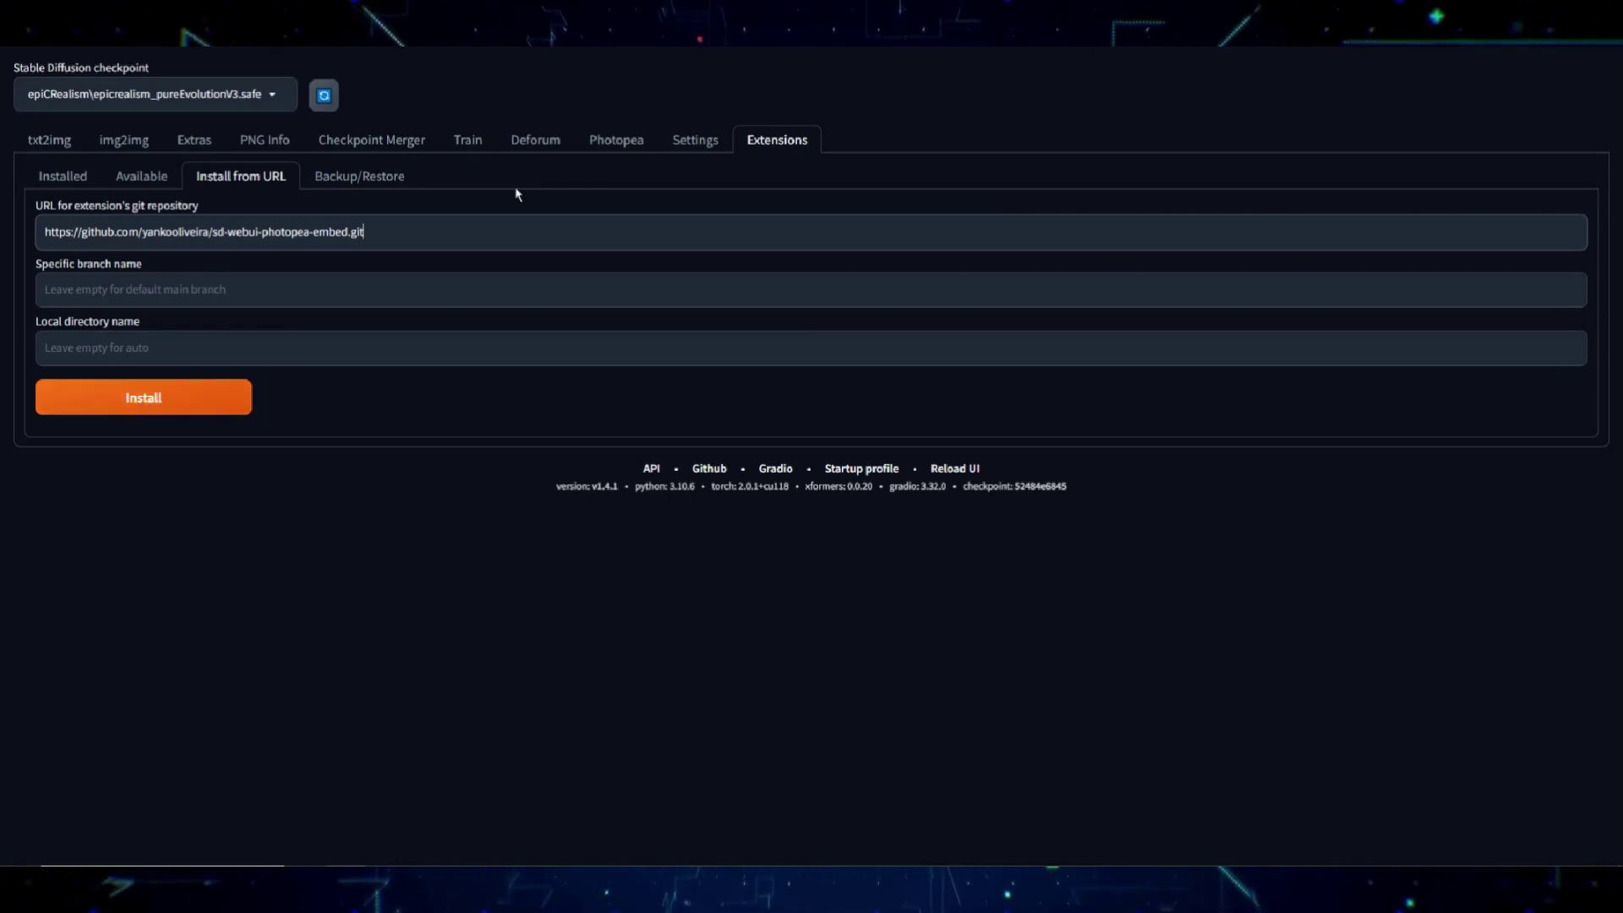
# Step: Check installed extensions for updates, then apply and restart the UI
pyautogui.click(72, 182)
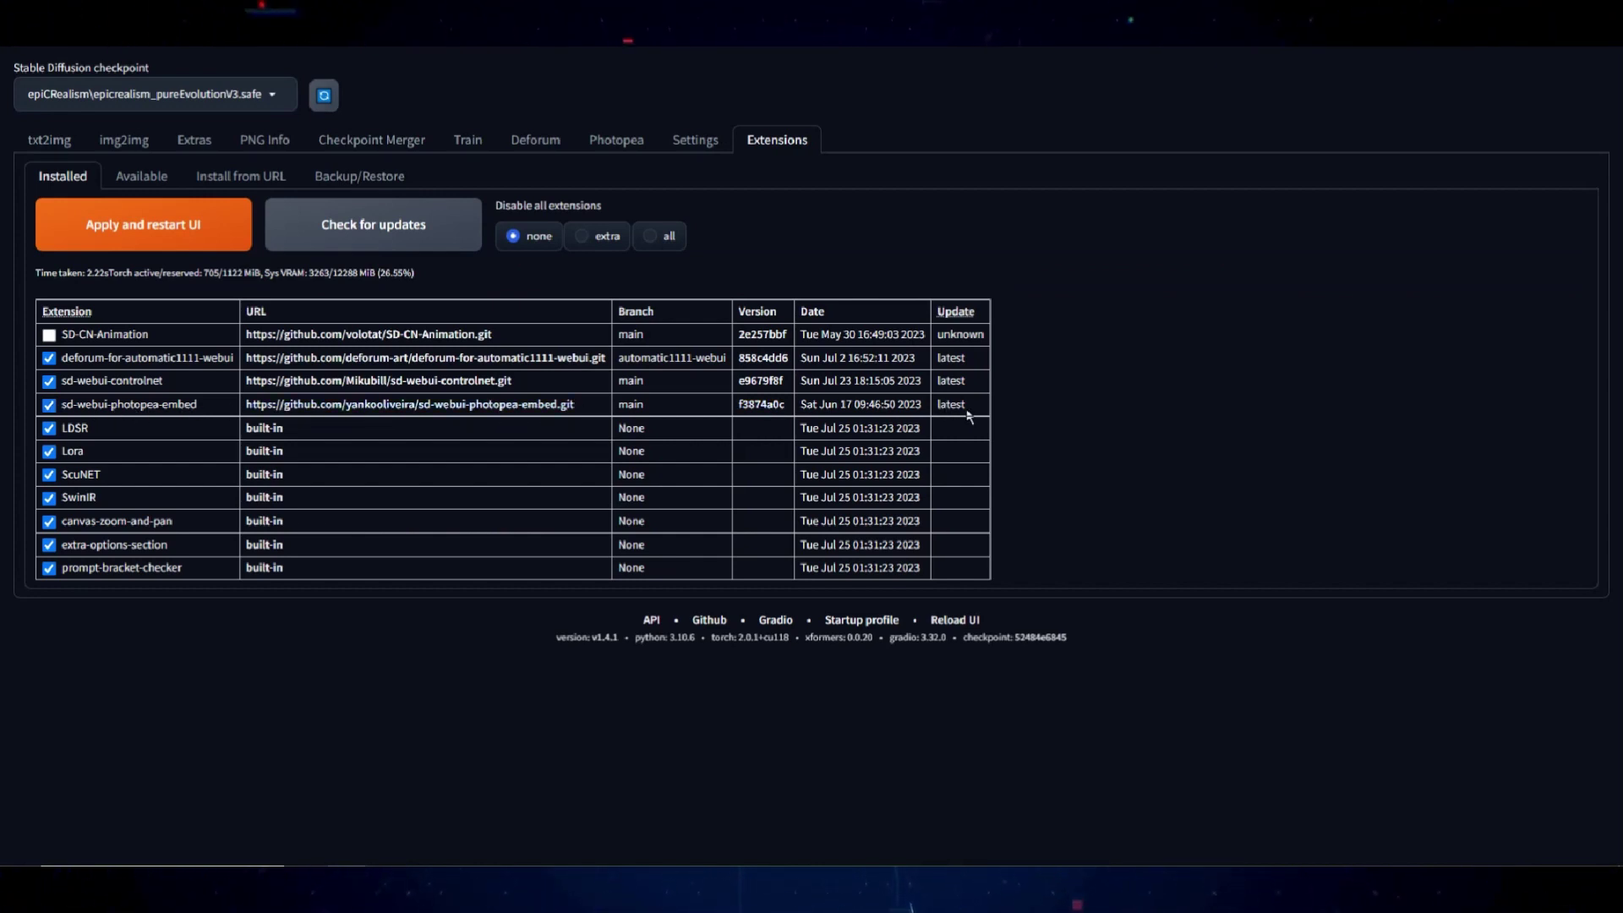
pyautogui.click(391, 248)
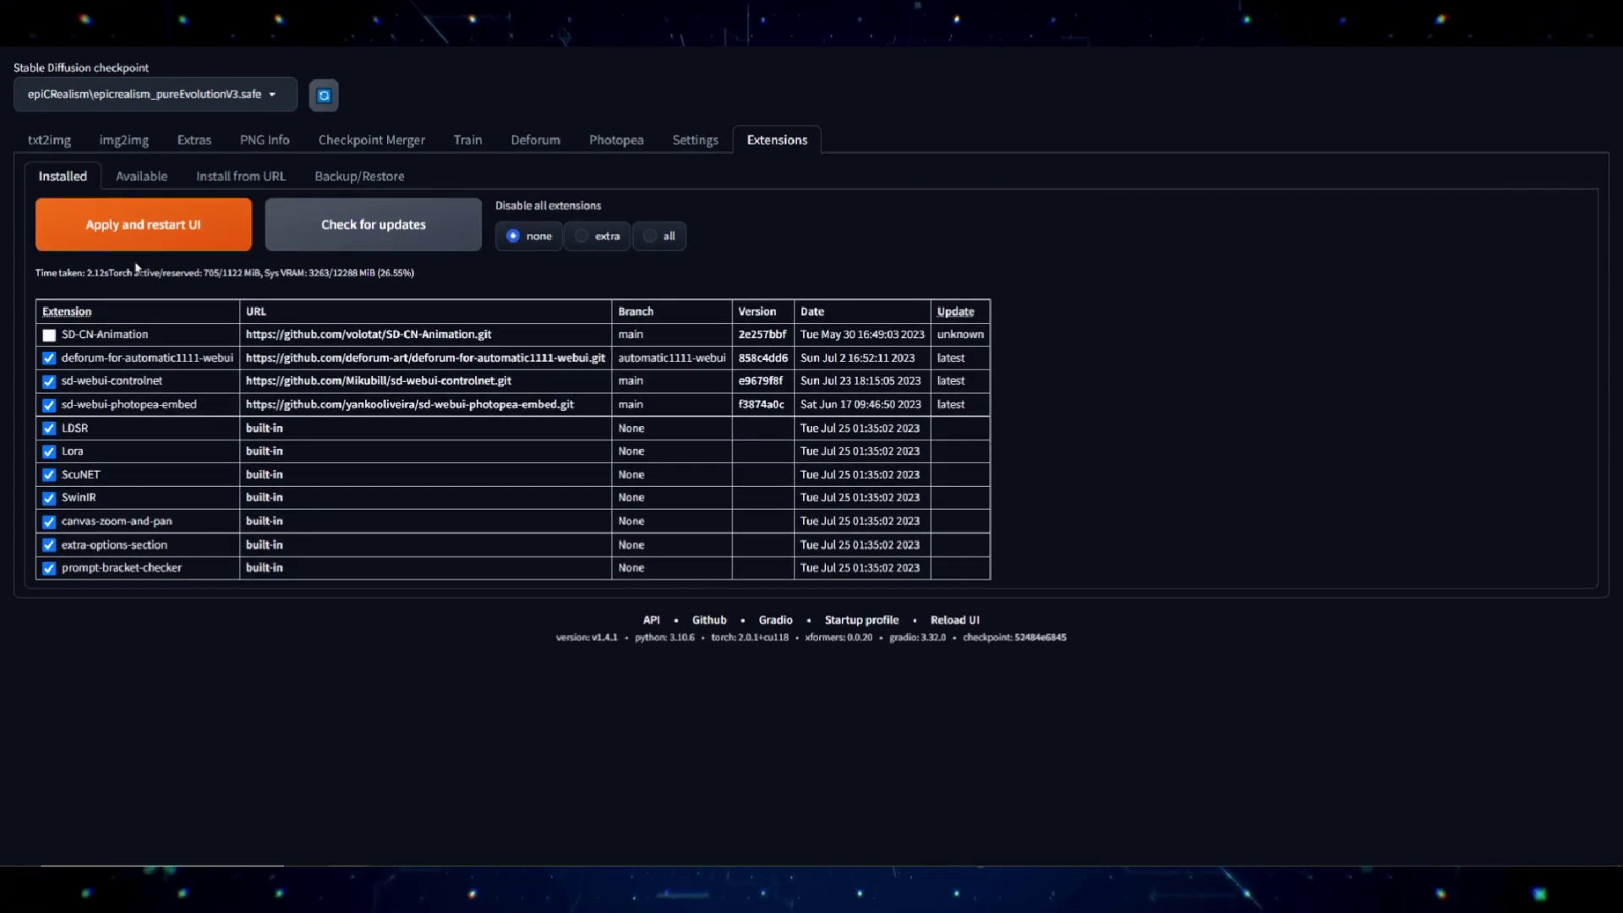
pyautogui.click(151, 236)
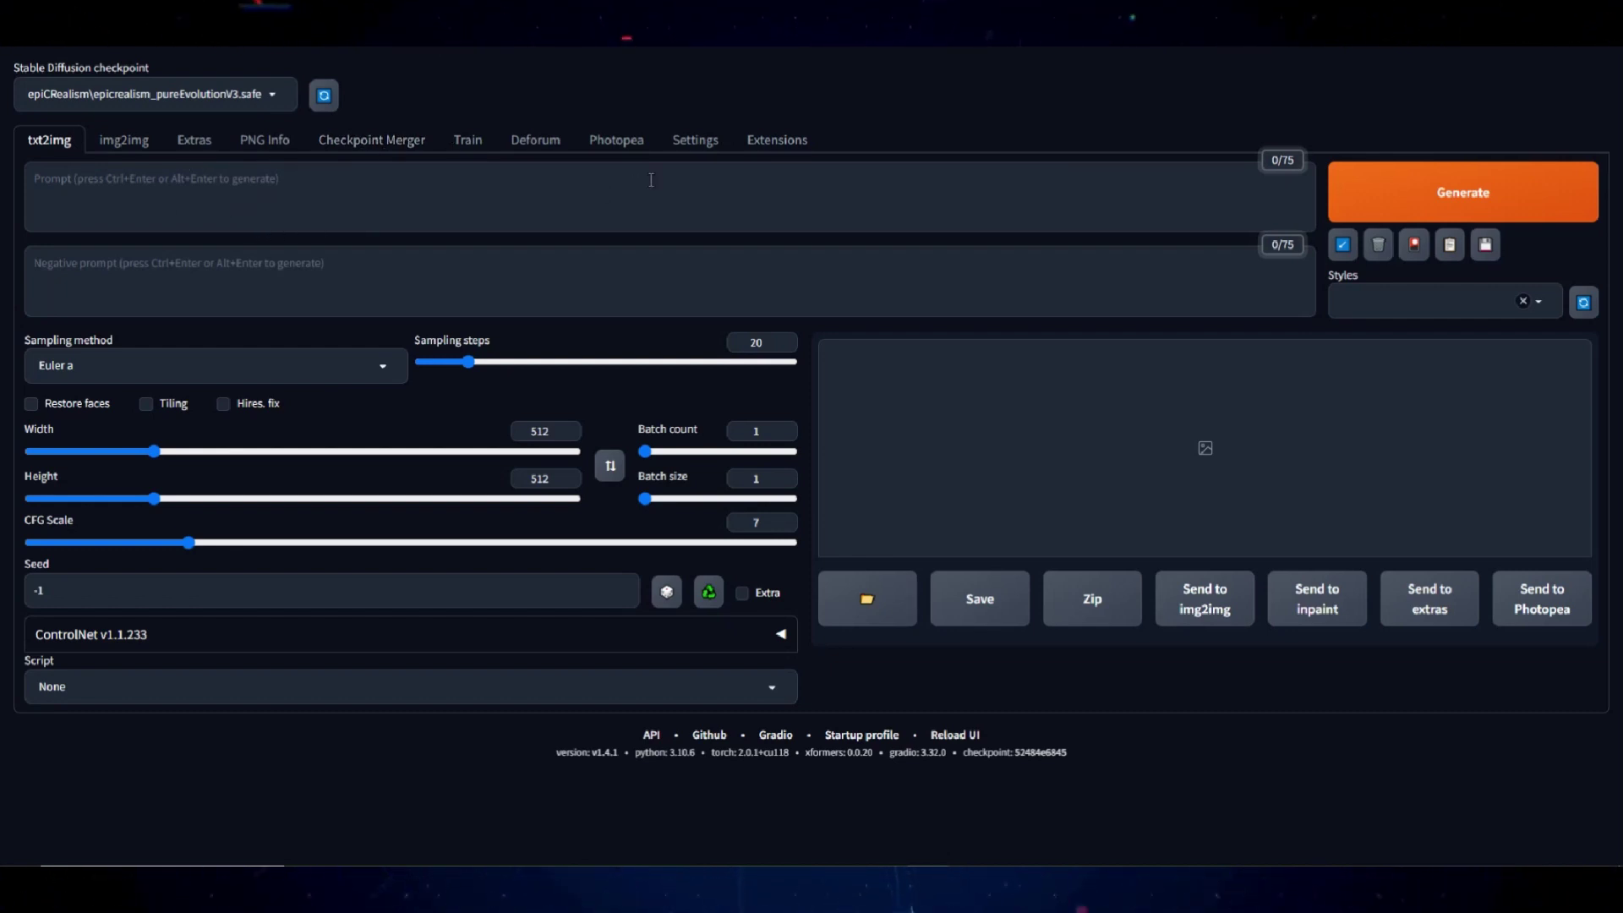
# Step: In the Photopea tab, close image.psd and create a new white 1024×1024 document
pyautogui.click(617, 141)
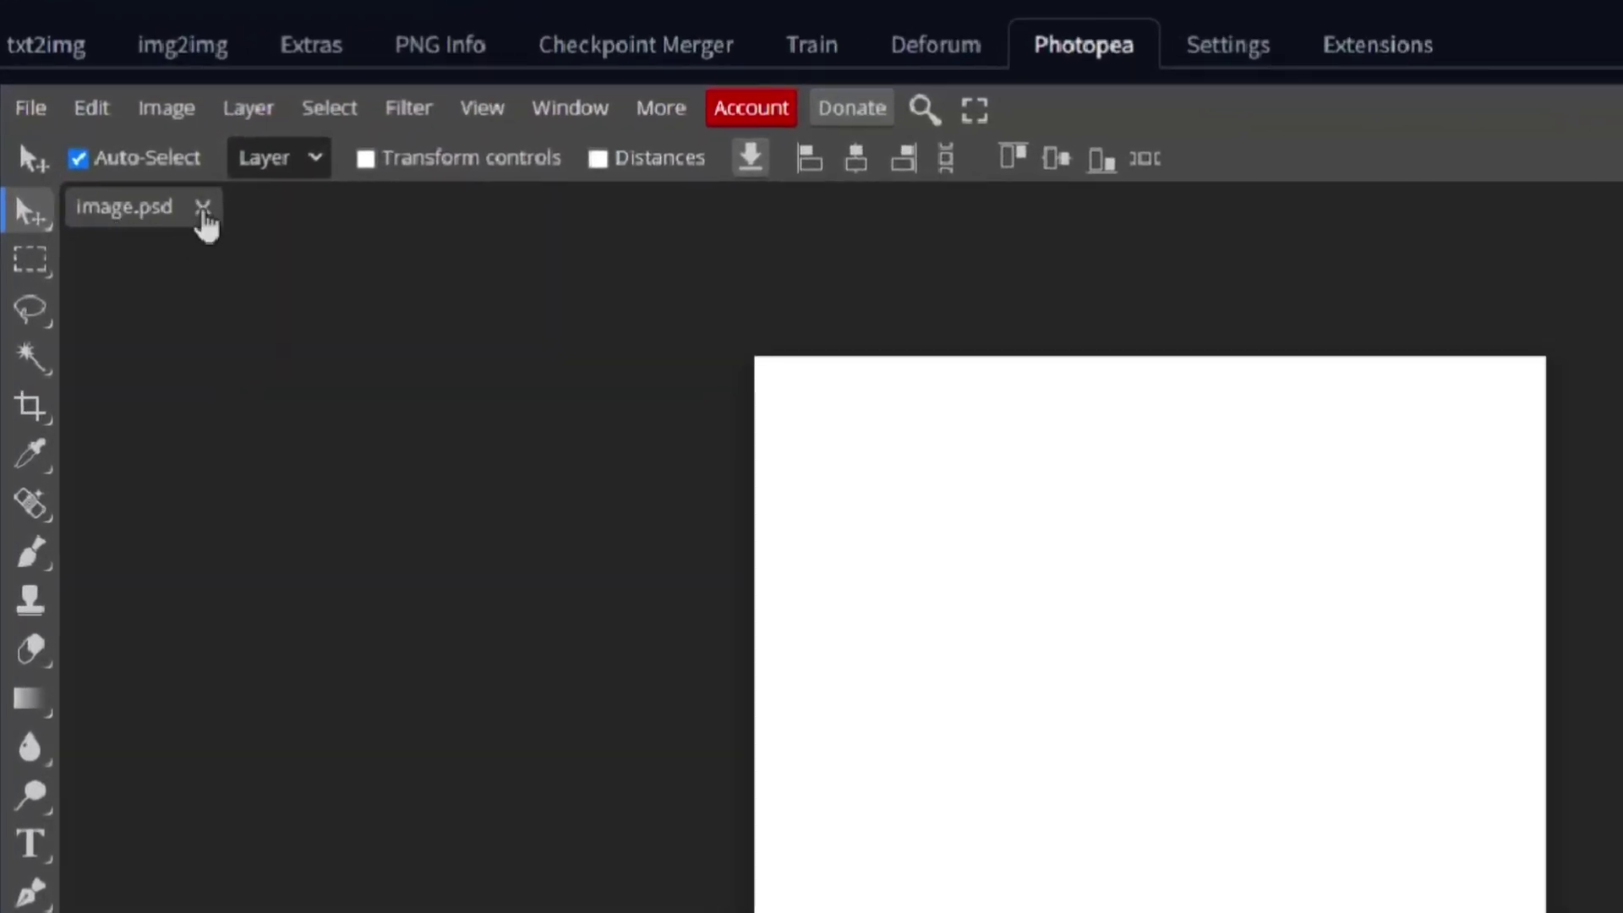
pyautogui.click(203, 210)
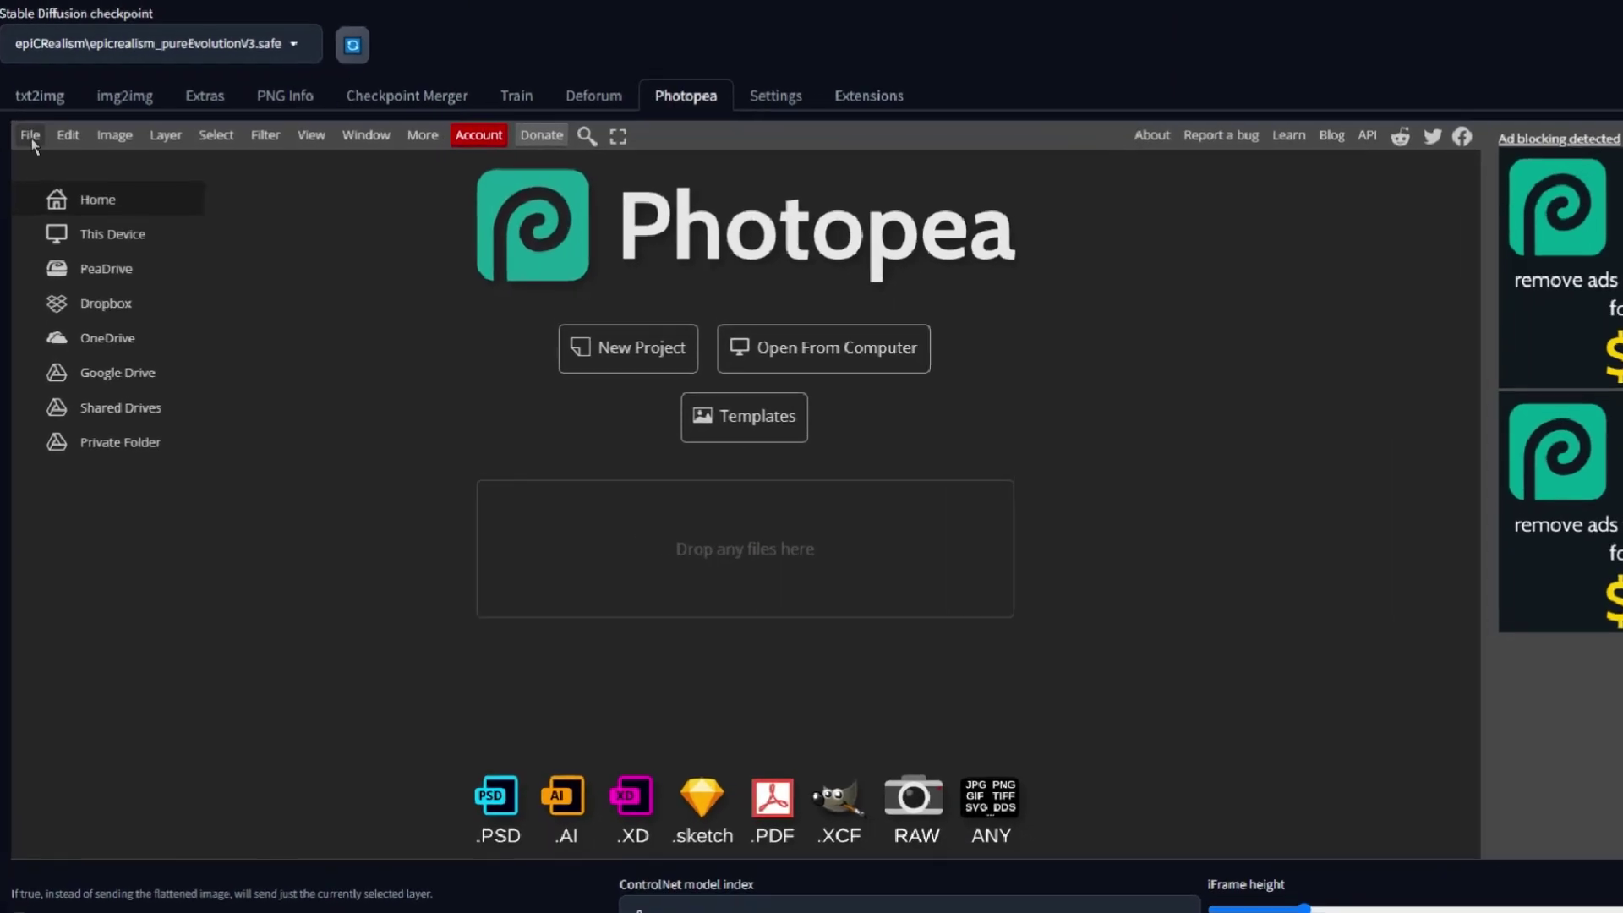
pyautogui.click(40, 174)
pyautogui.click(44, 204)
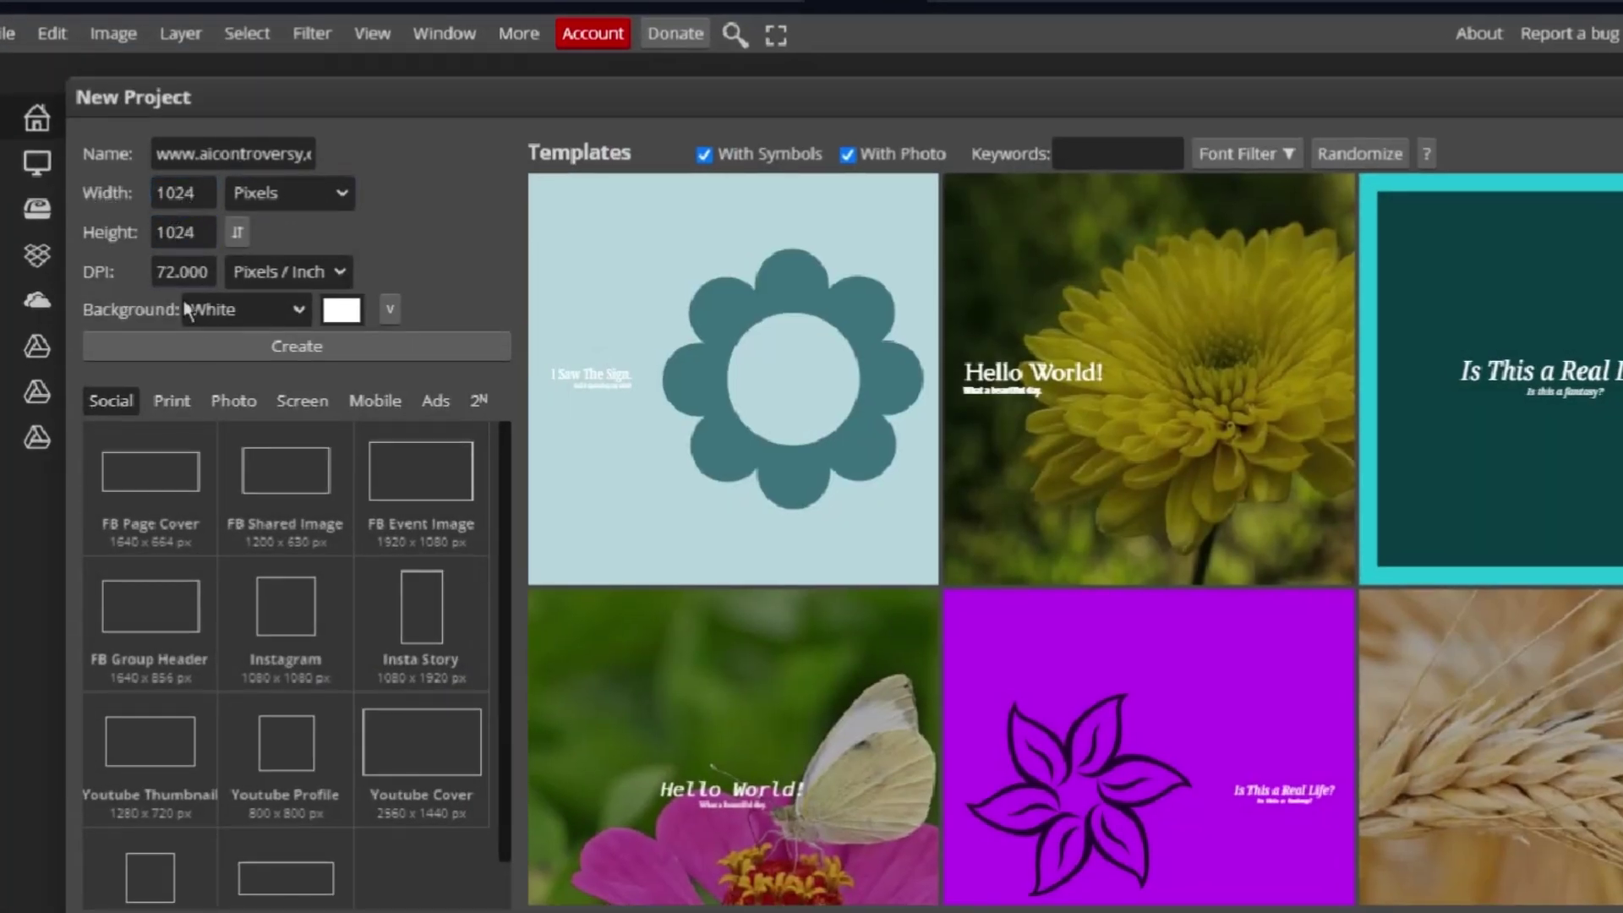
pyautogui.click(297, 352)
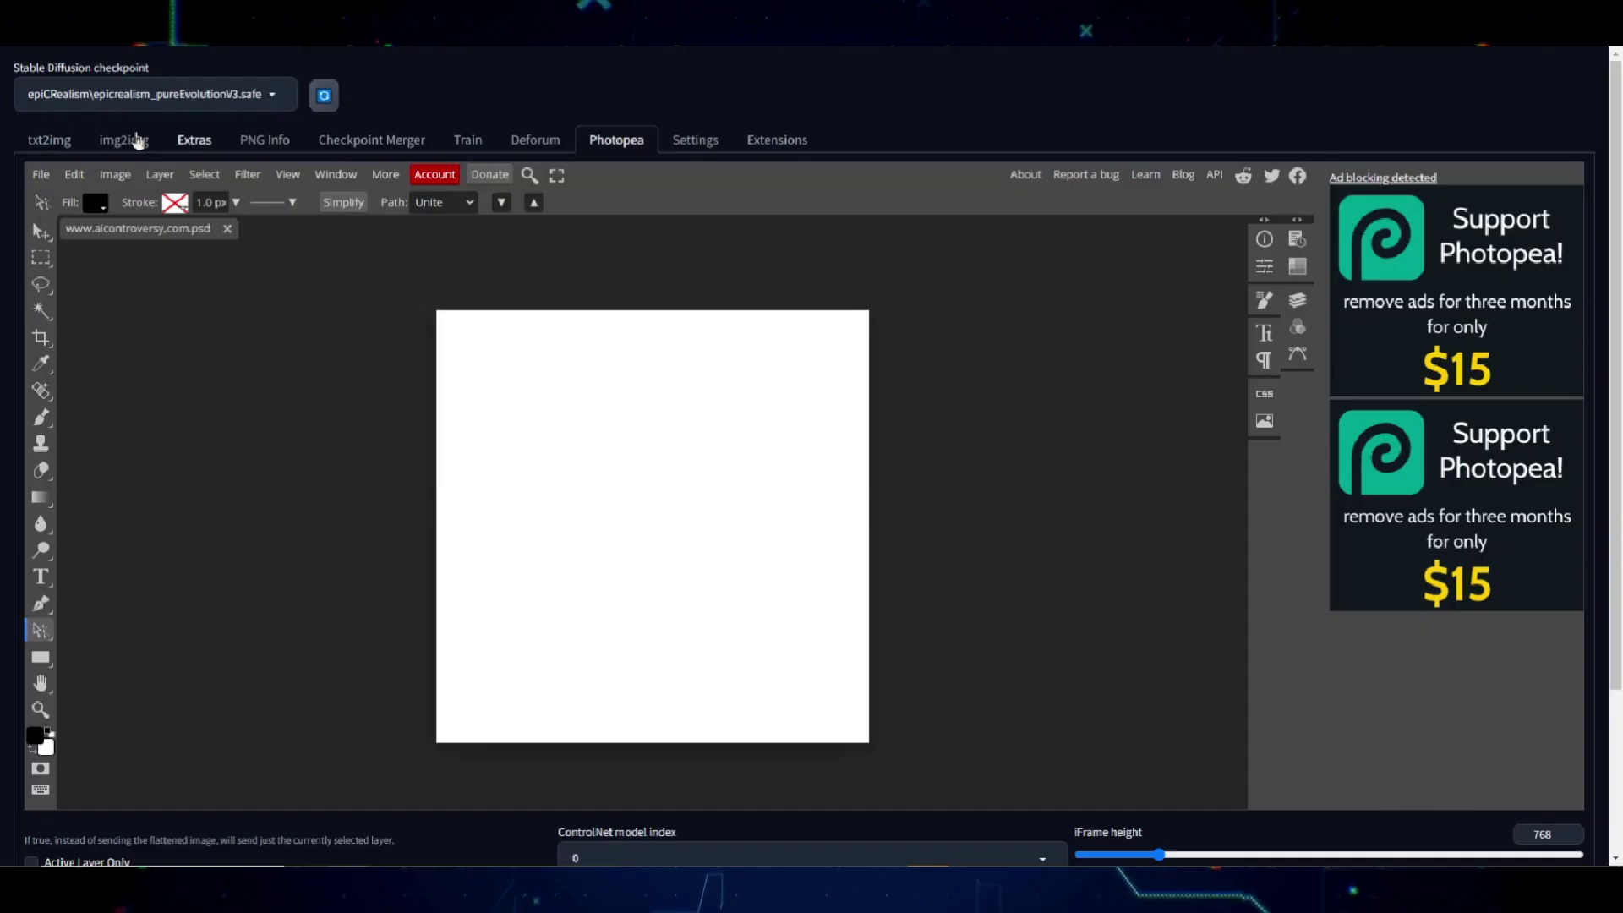
# Step: On txt2img, add the epiCNegative embedding to the negative prompt from Extra Networks
pyautogui.click(49, 140)
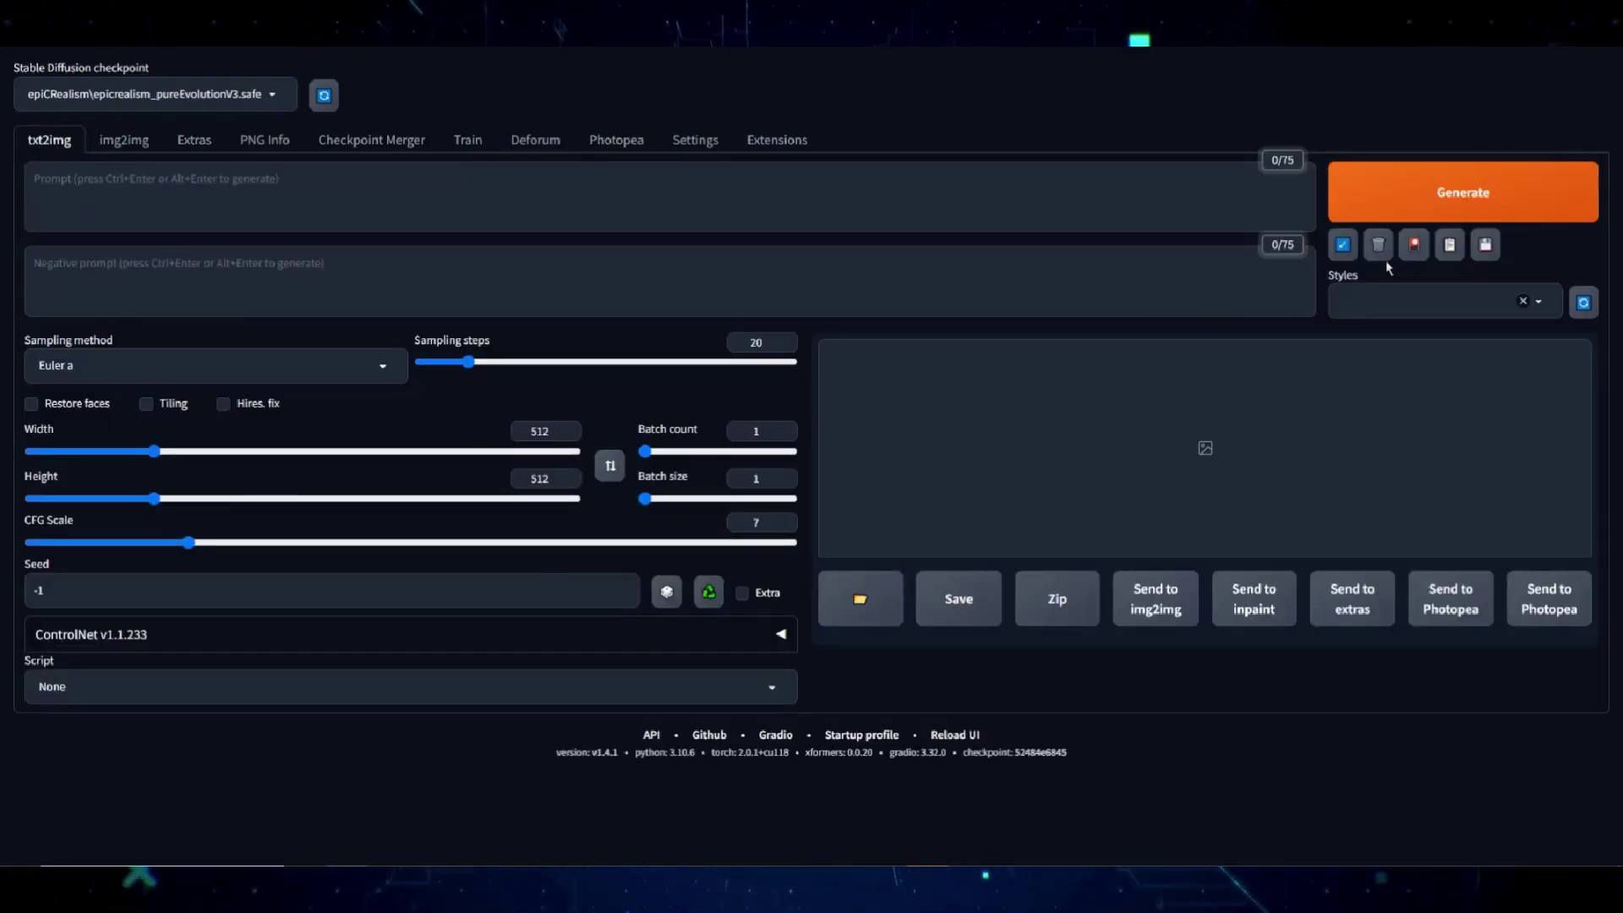
pyautogui.click(1414, 245)
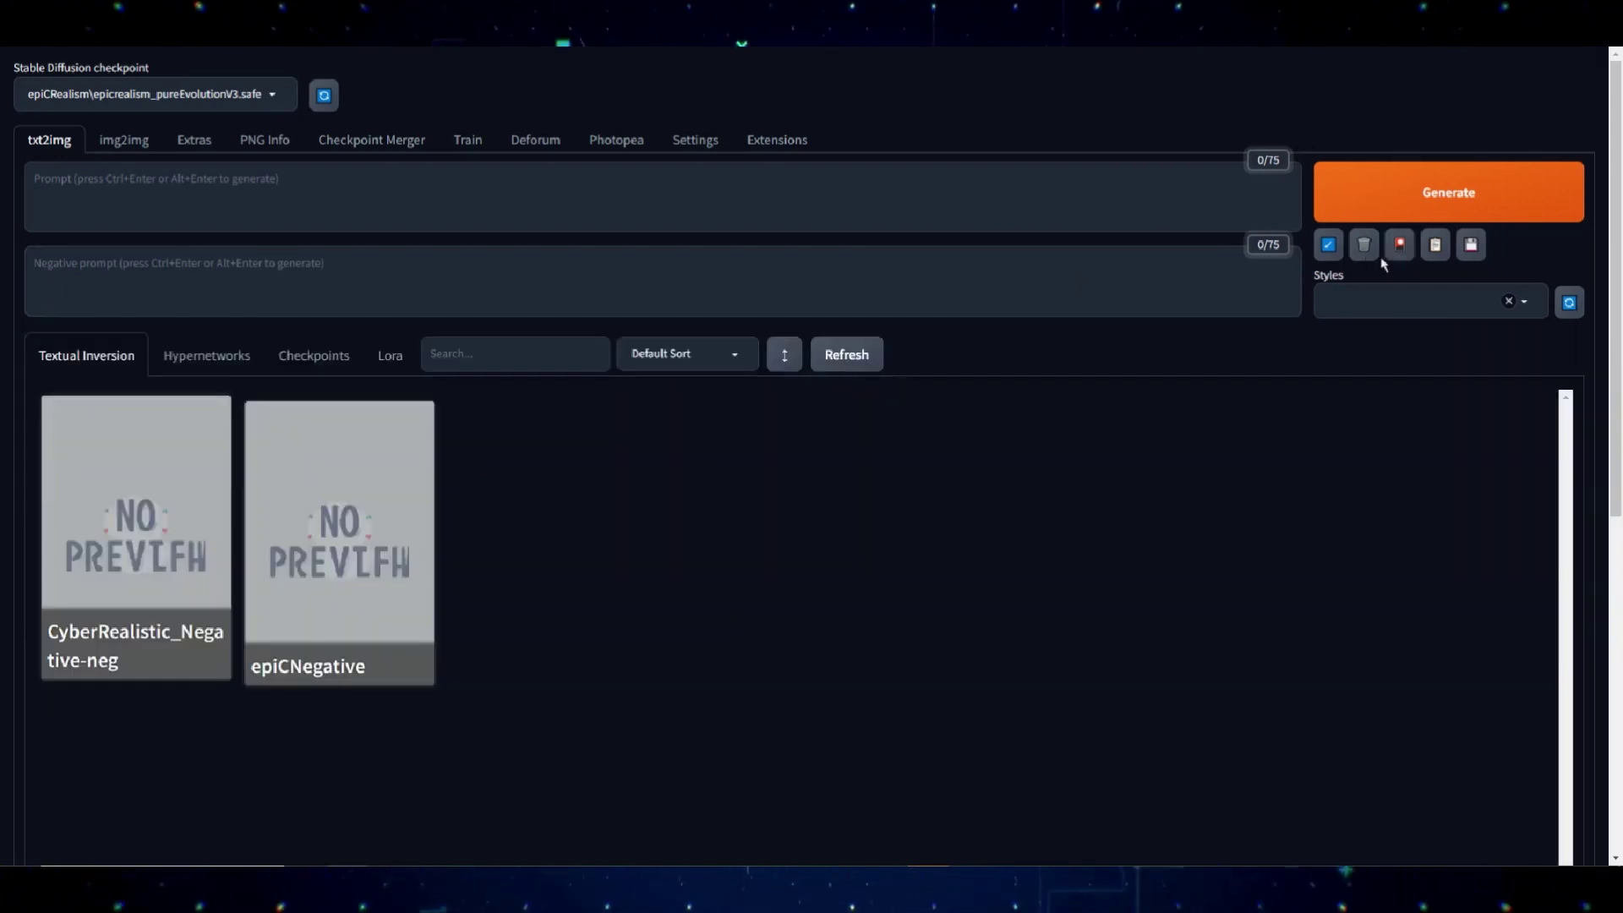
pyautogui.click(337, 561)
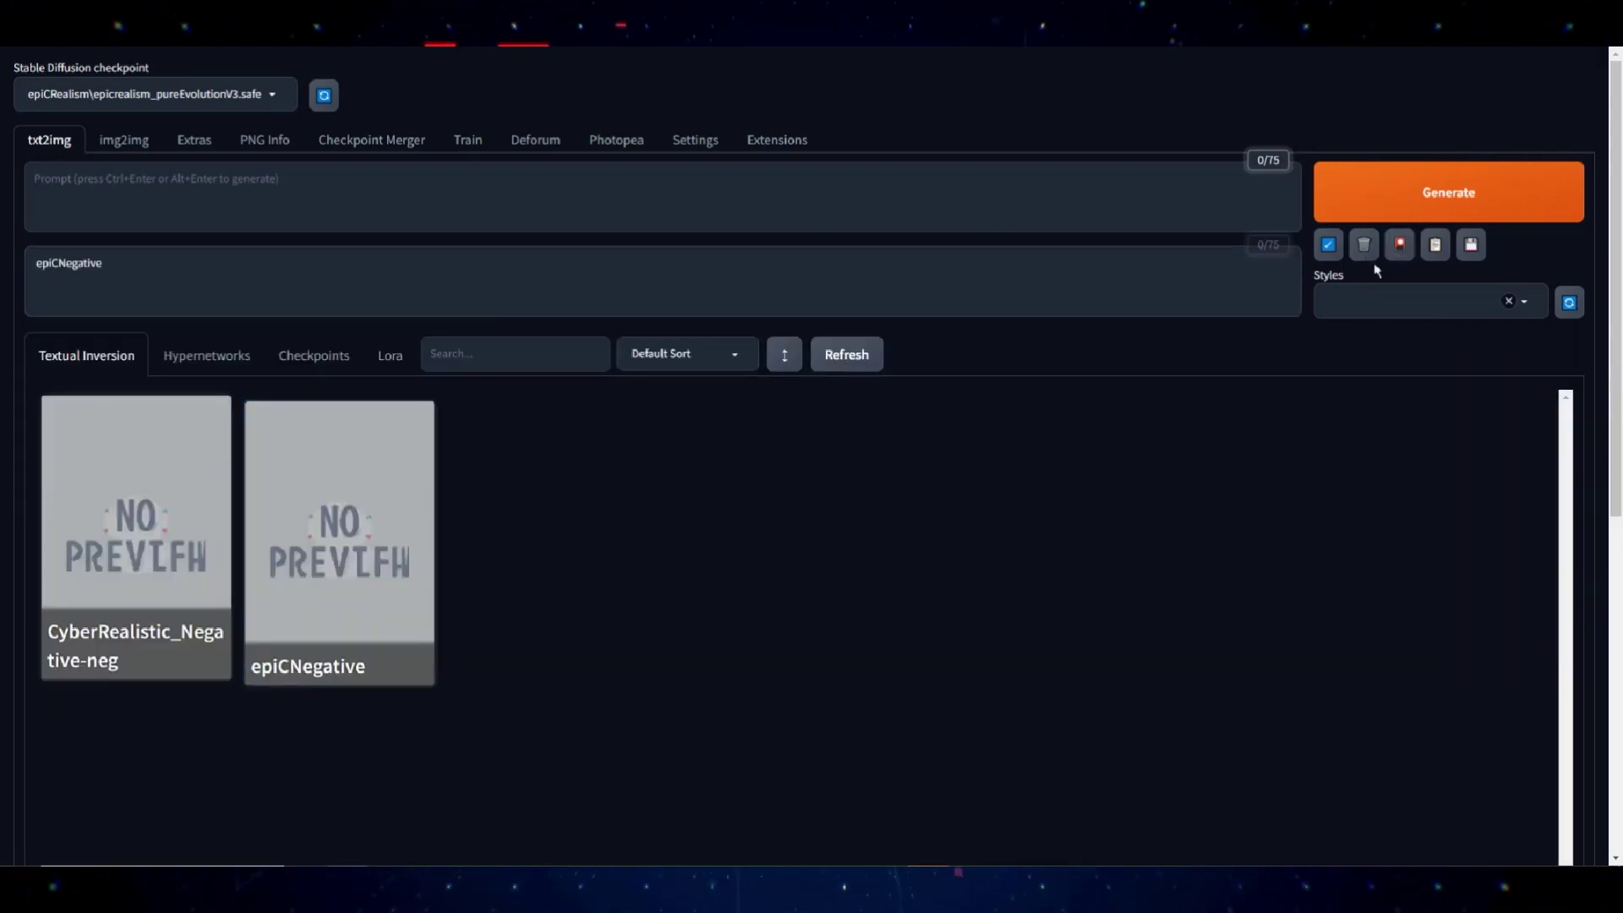
pyautogui.click(1400, 245)
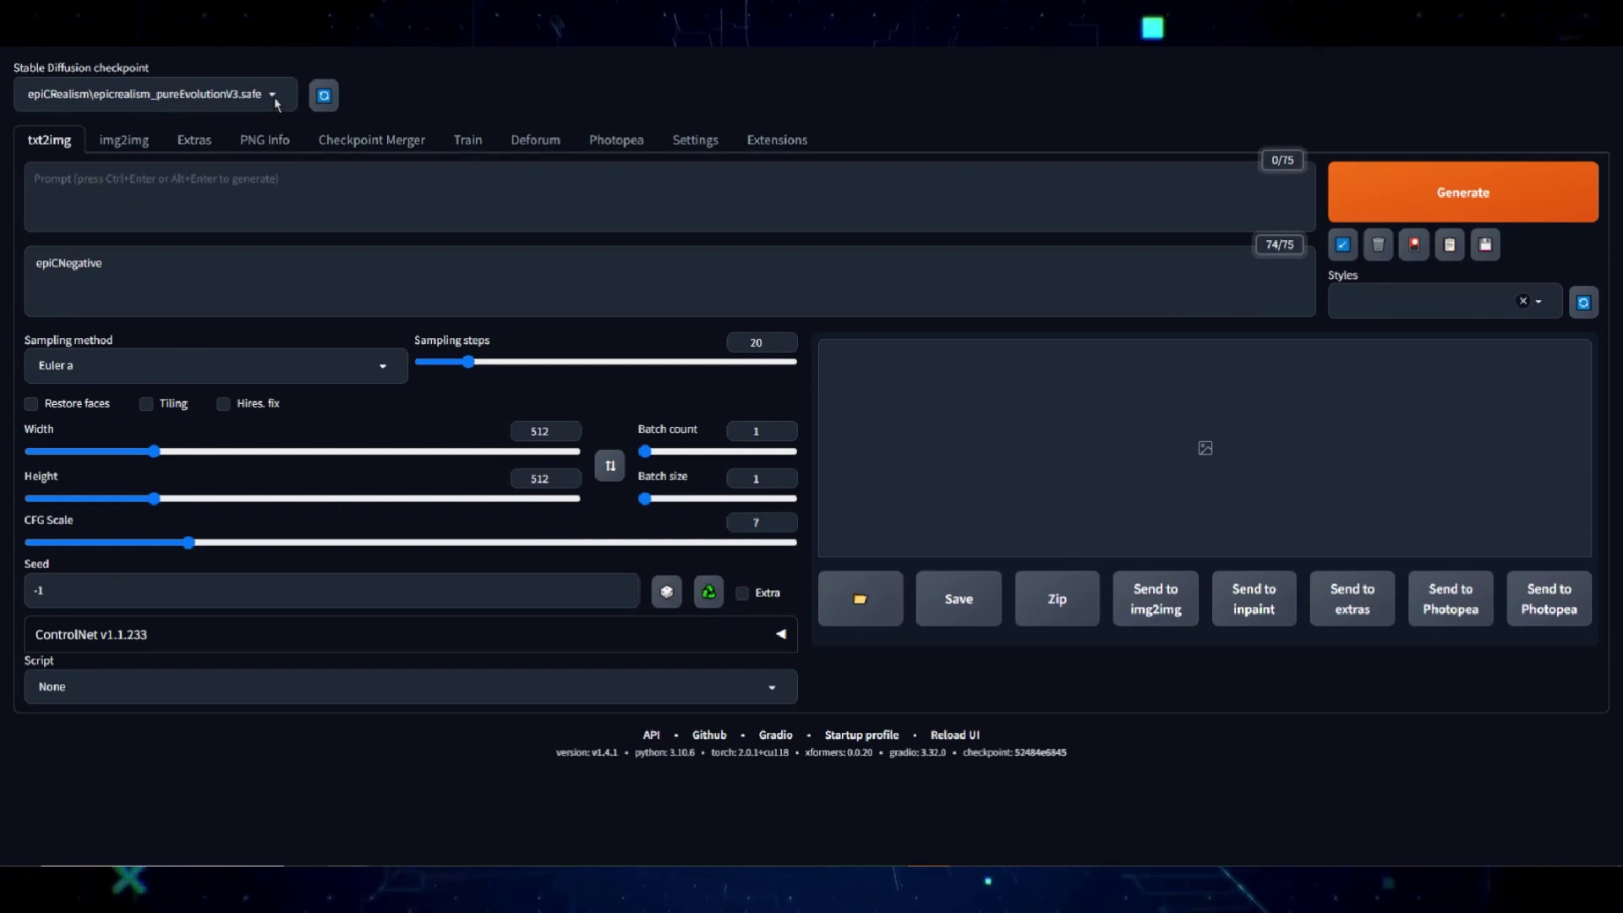
# Step: Generate an image from the prompt 'Portrait of a cyborg in a neon city' and view it full size
pyautogui.click(164, 194)
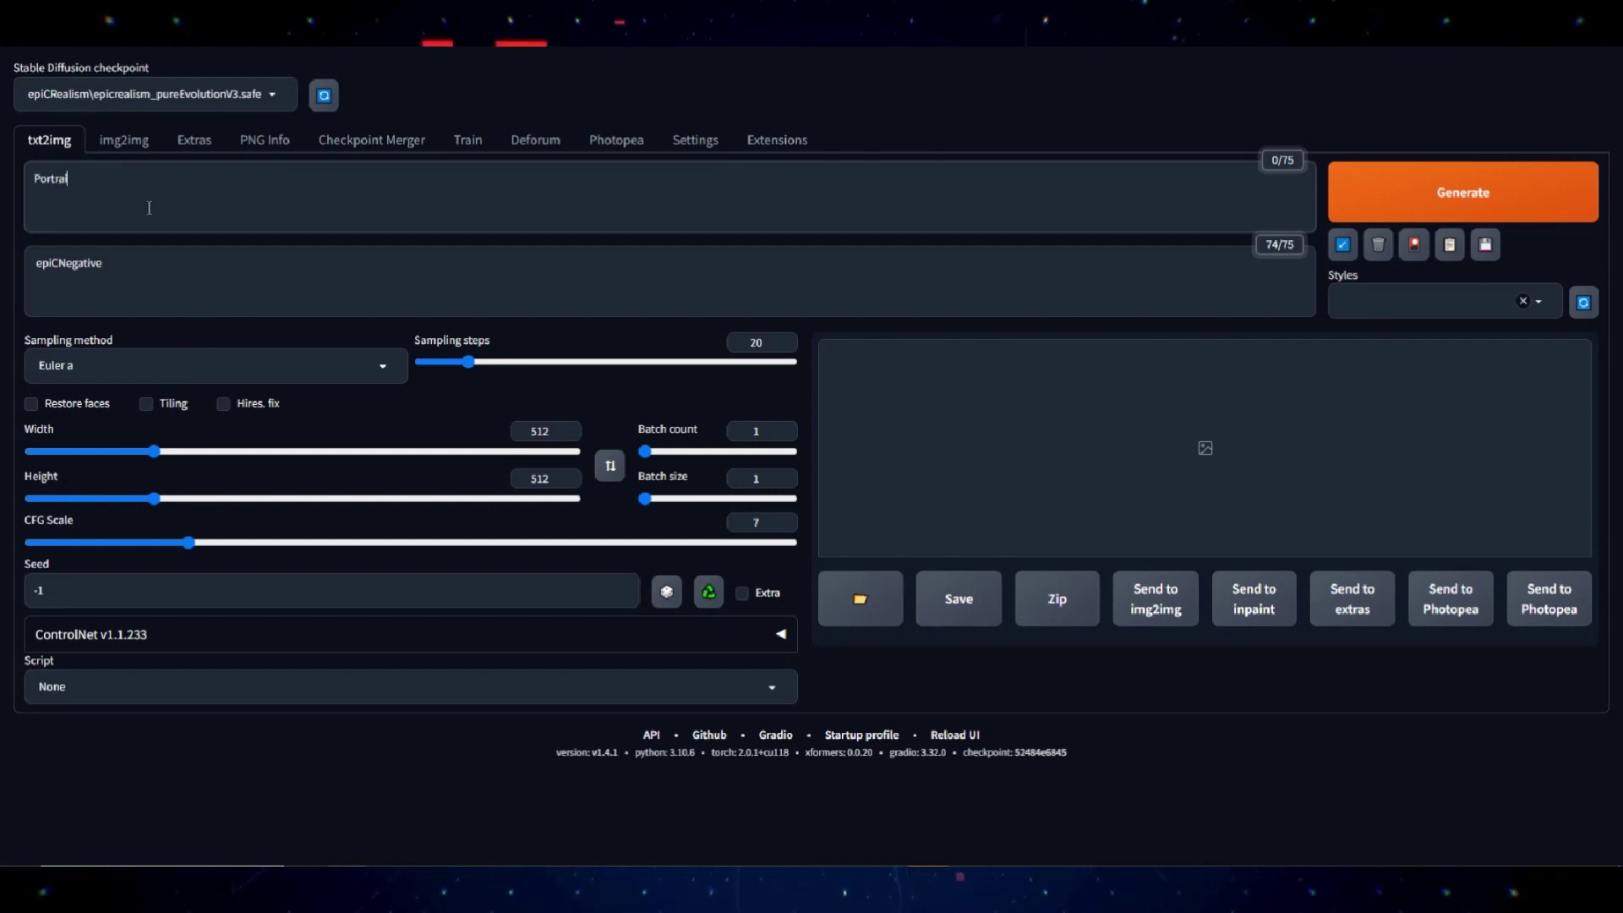
pyautogui.write('Portrait of a cyb')
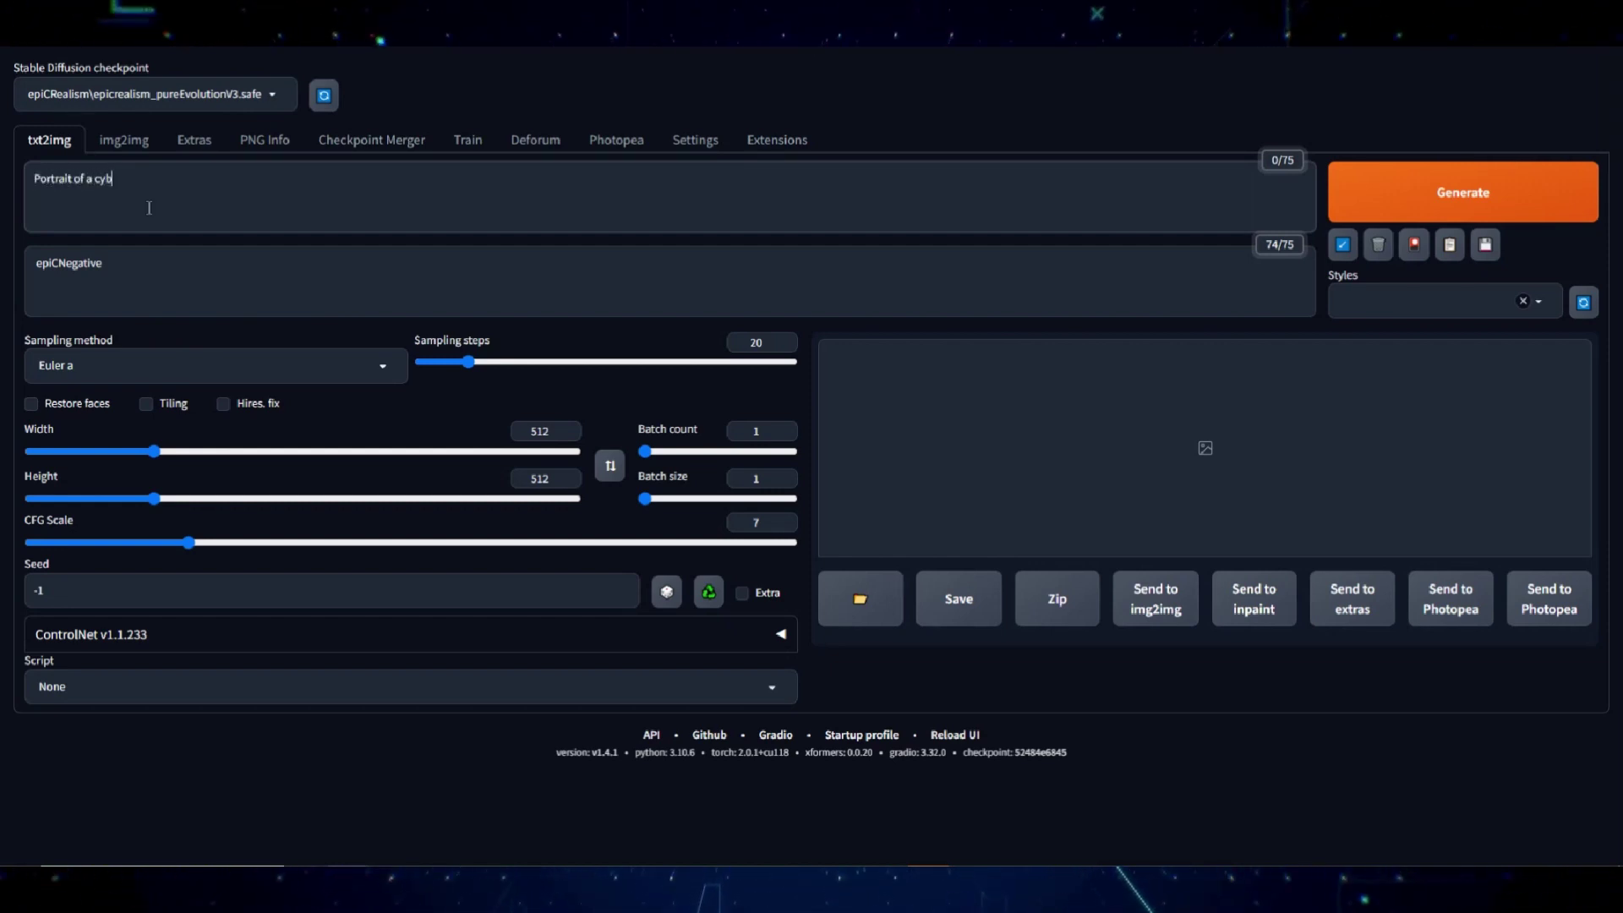
pyautogui.write('org in a ')
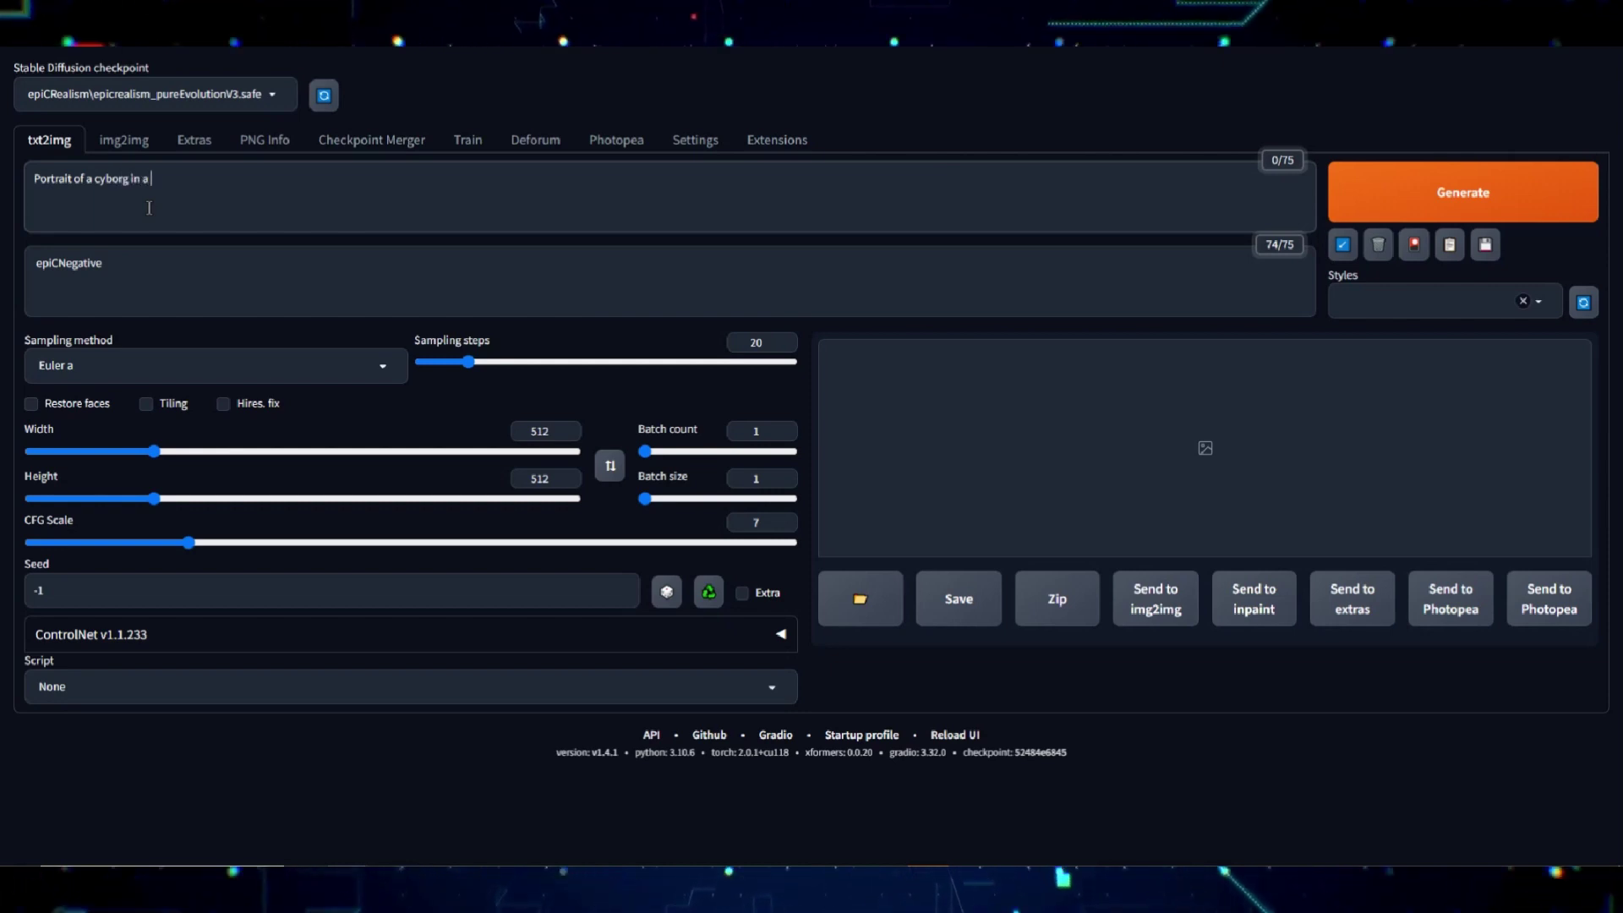
pyautogui.write('neon city')
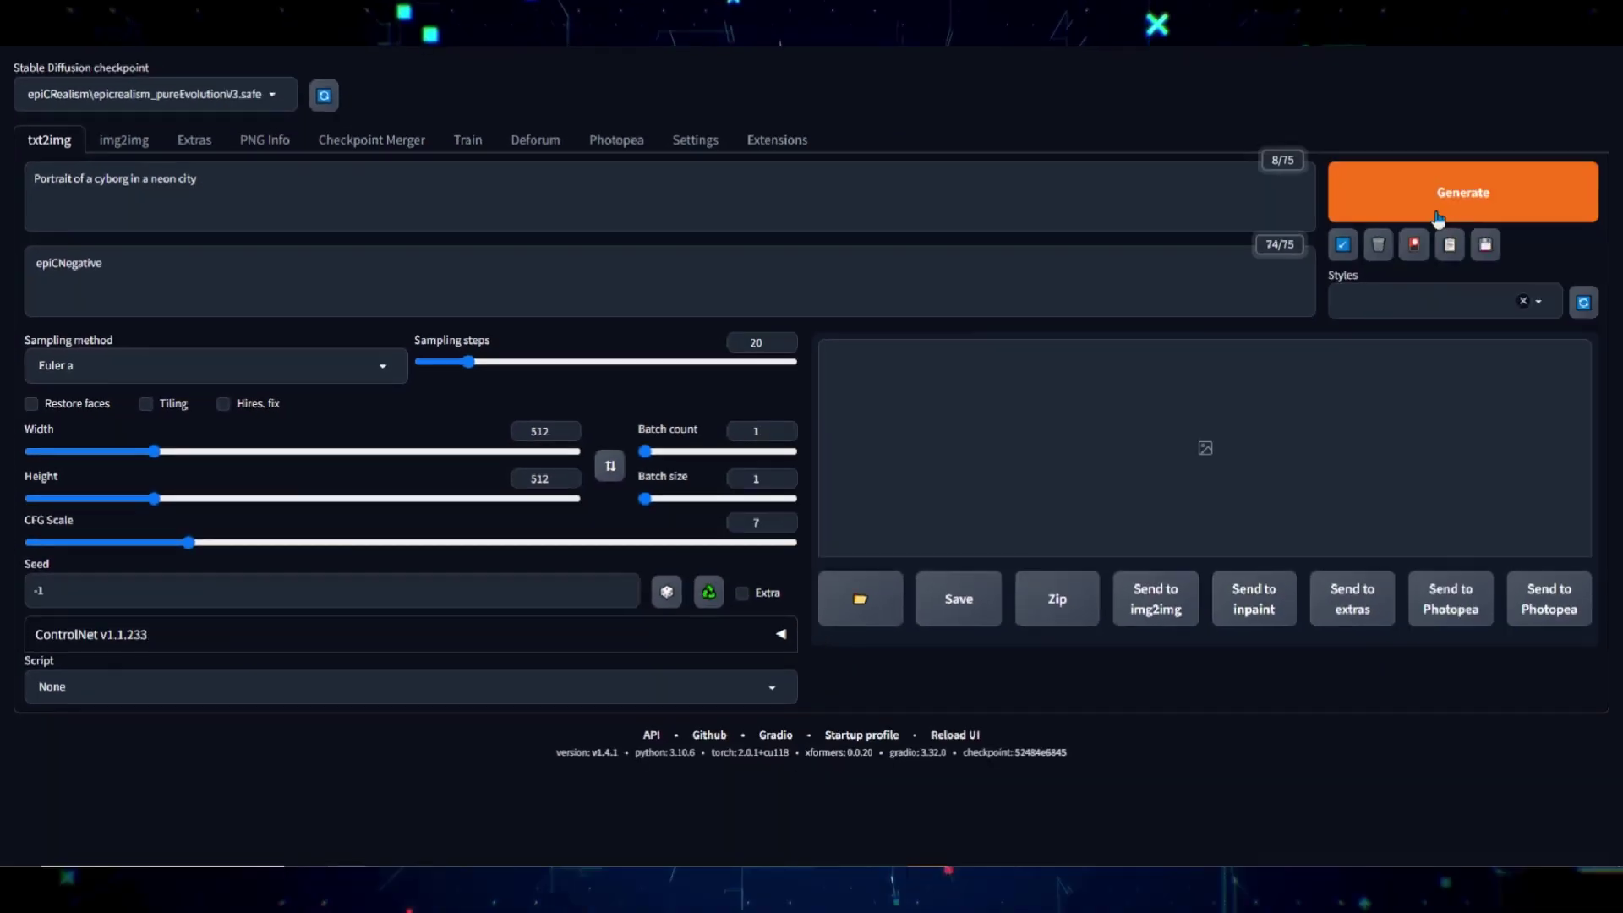
pyautogui.click(1434, 207)
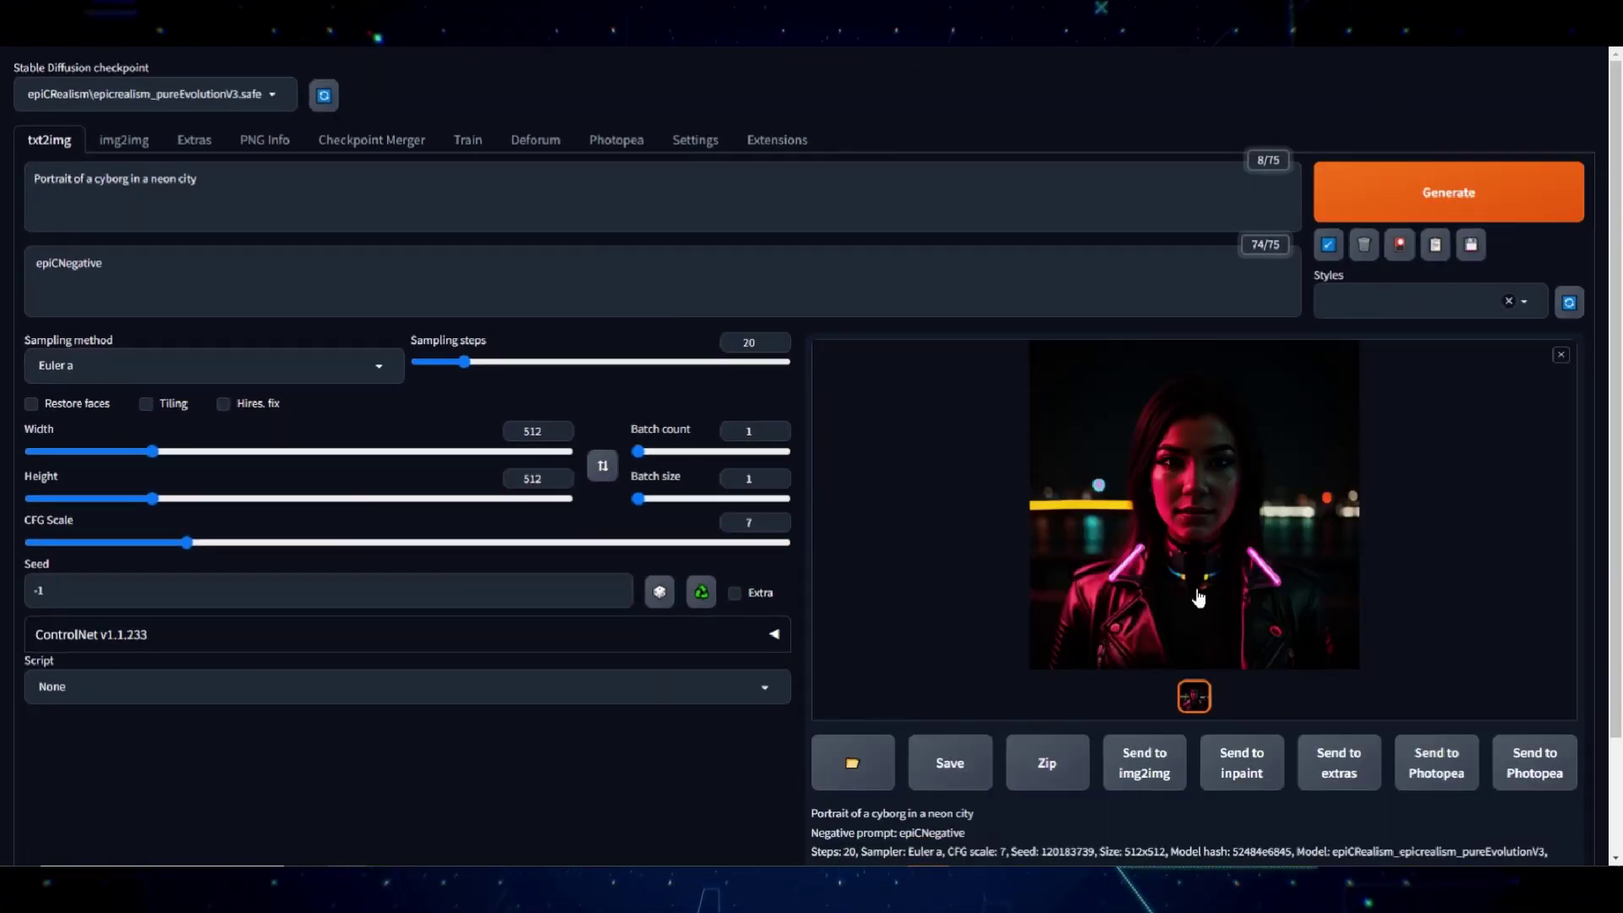
pyautogui.click(1199, 598)
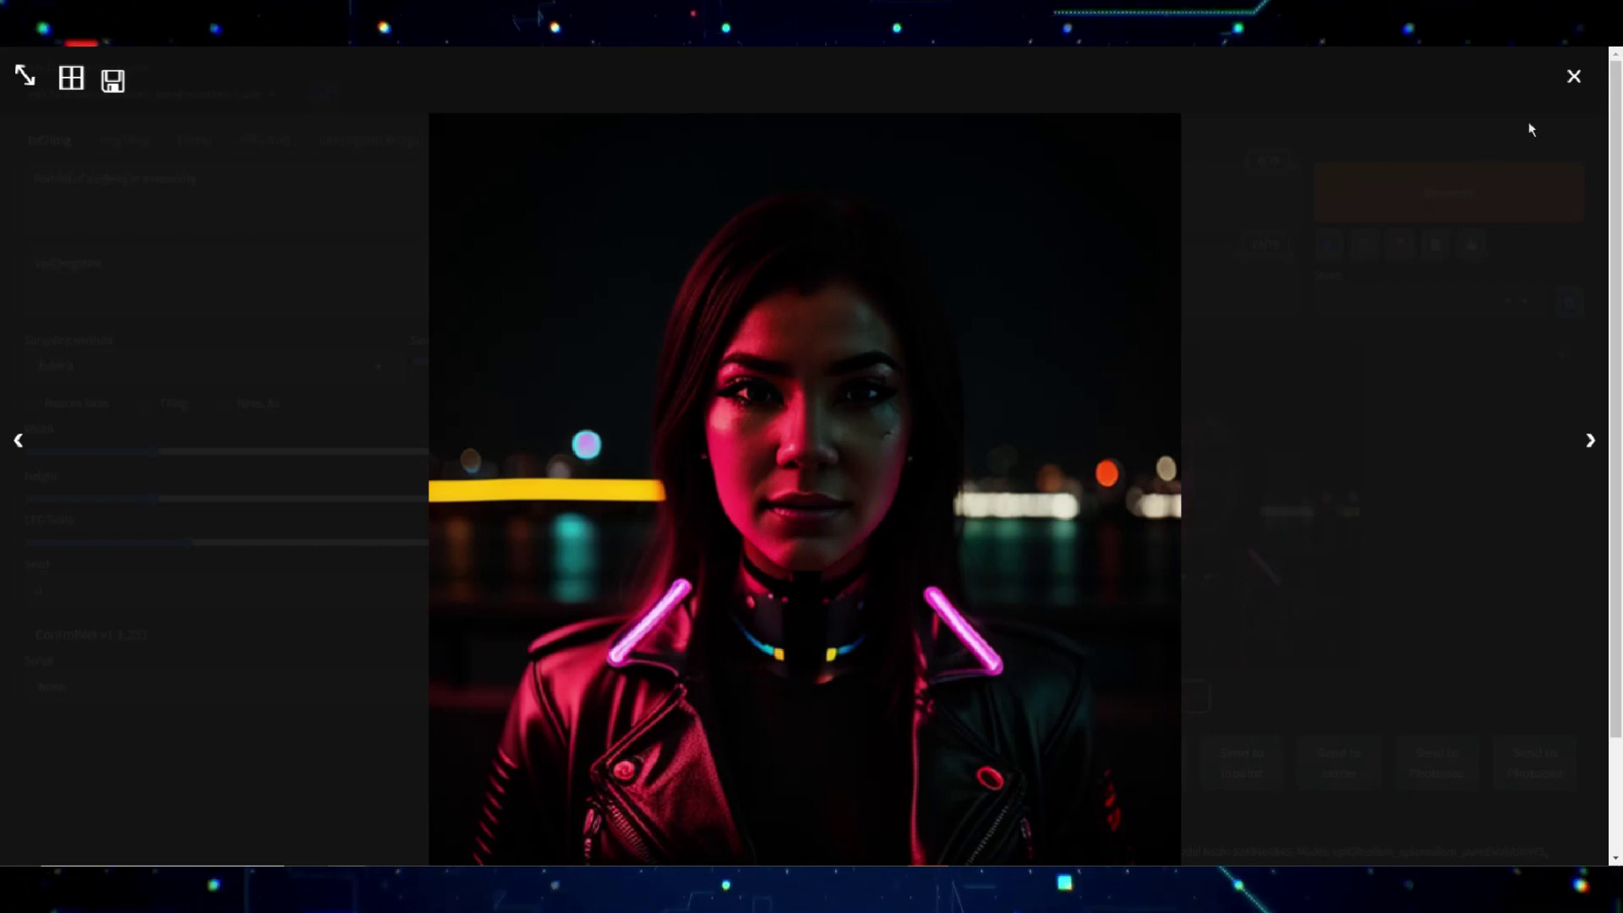
pyautogui.click(1574, 77)
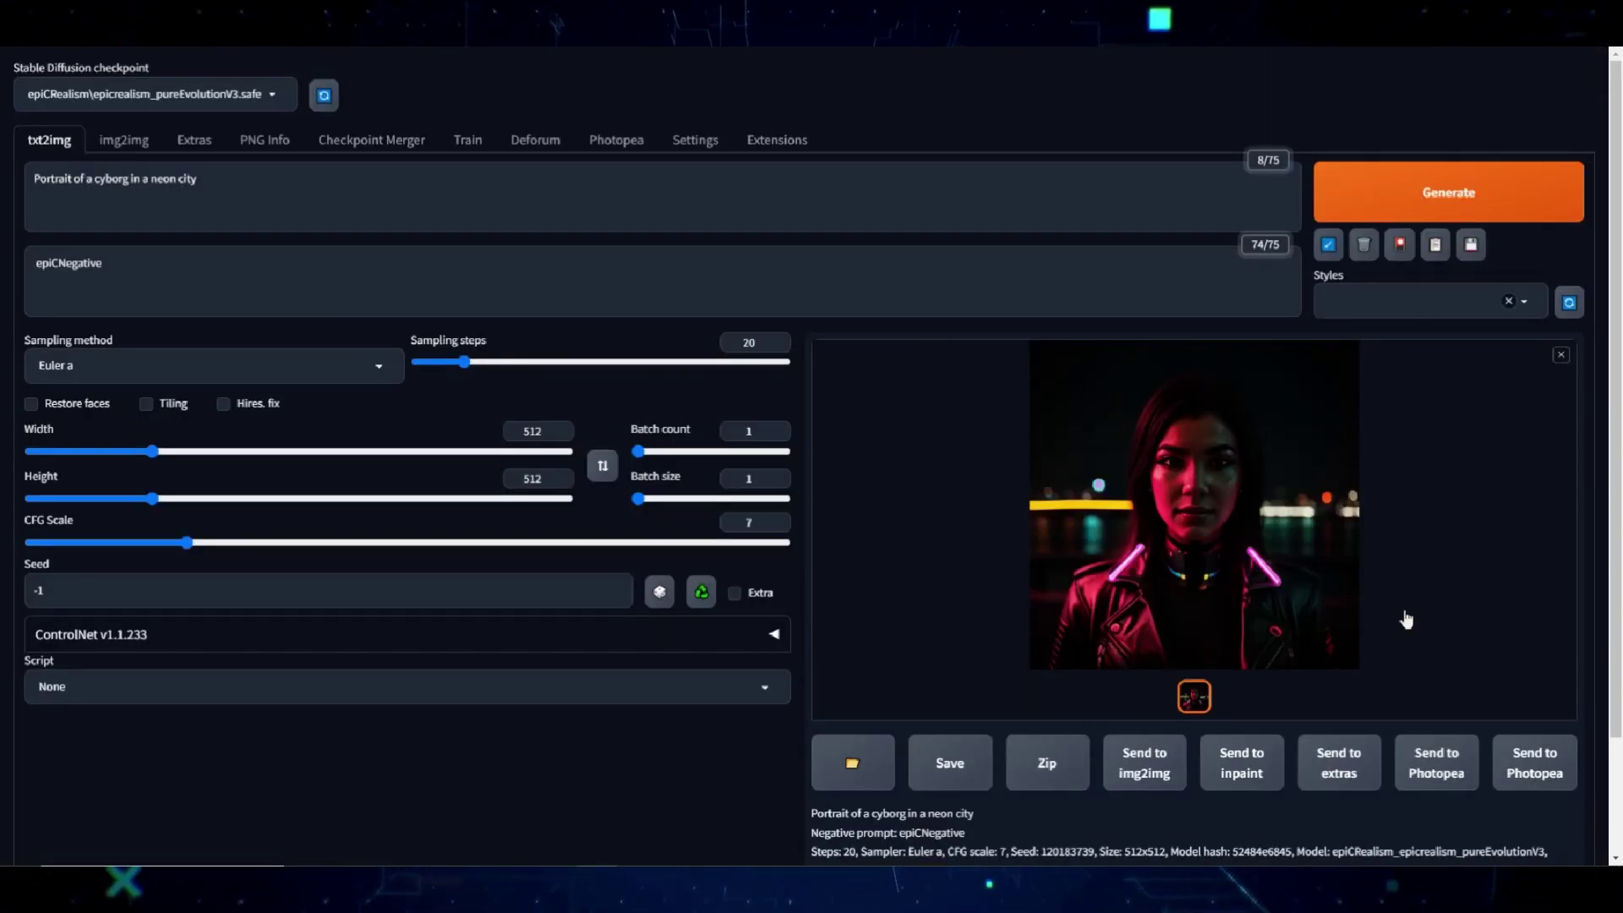
# Step: Send the cyborg portrait to the Photopea canvas, switch to Rectangle Select, and open Select options
pyautogui.click(1532, 773)
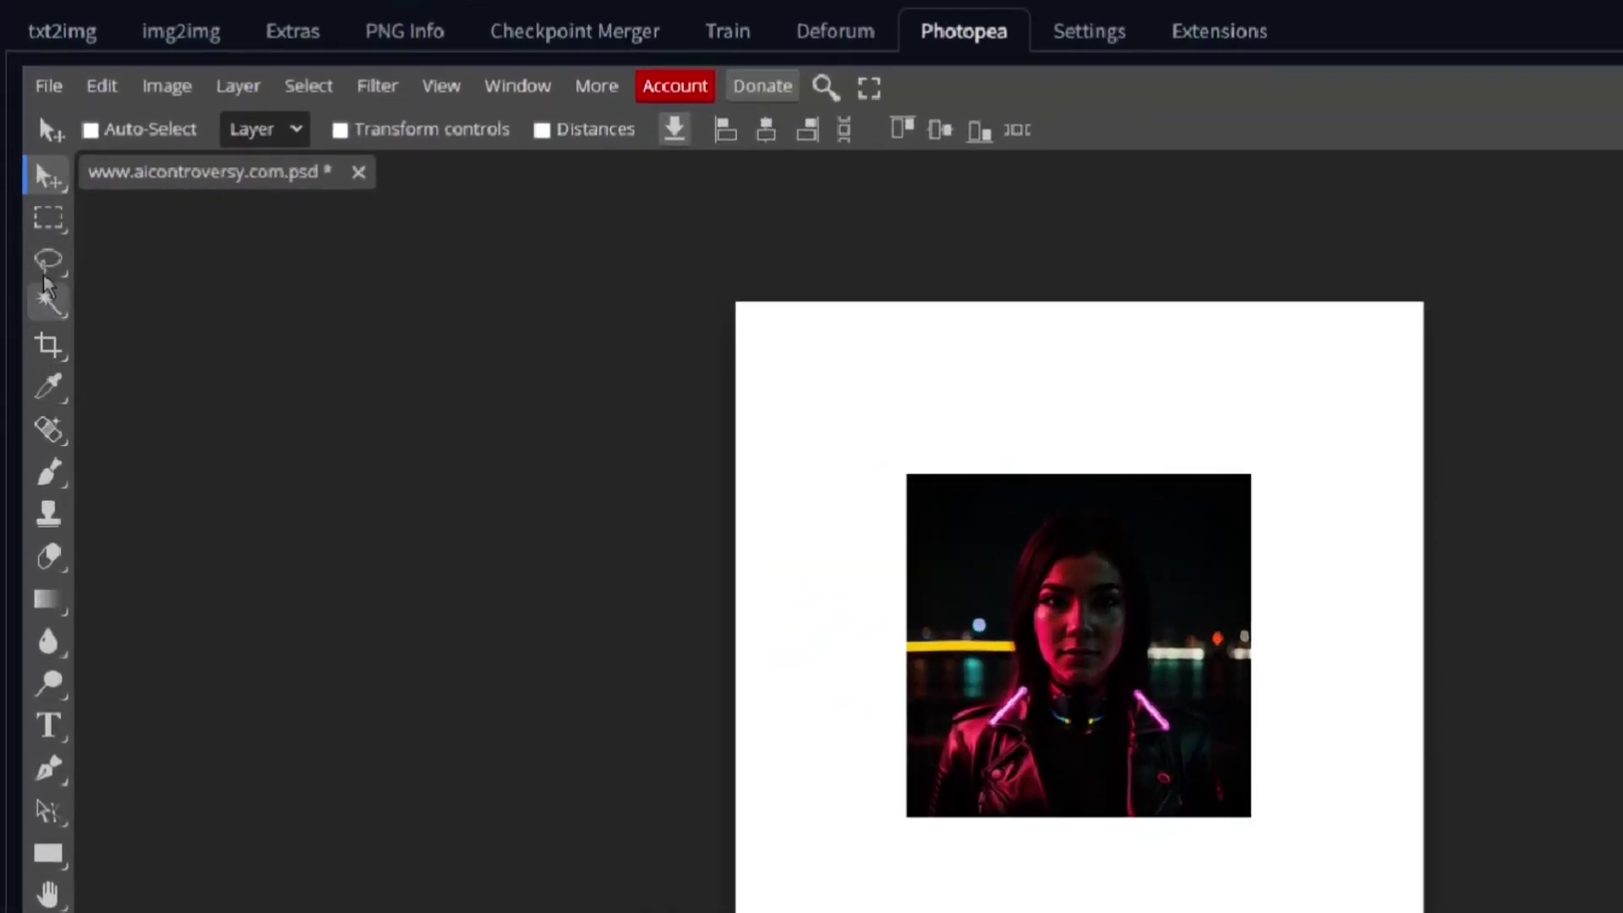
pyautogui.click(54, 223)
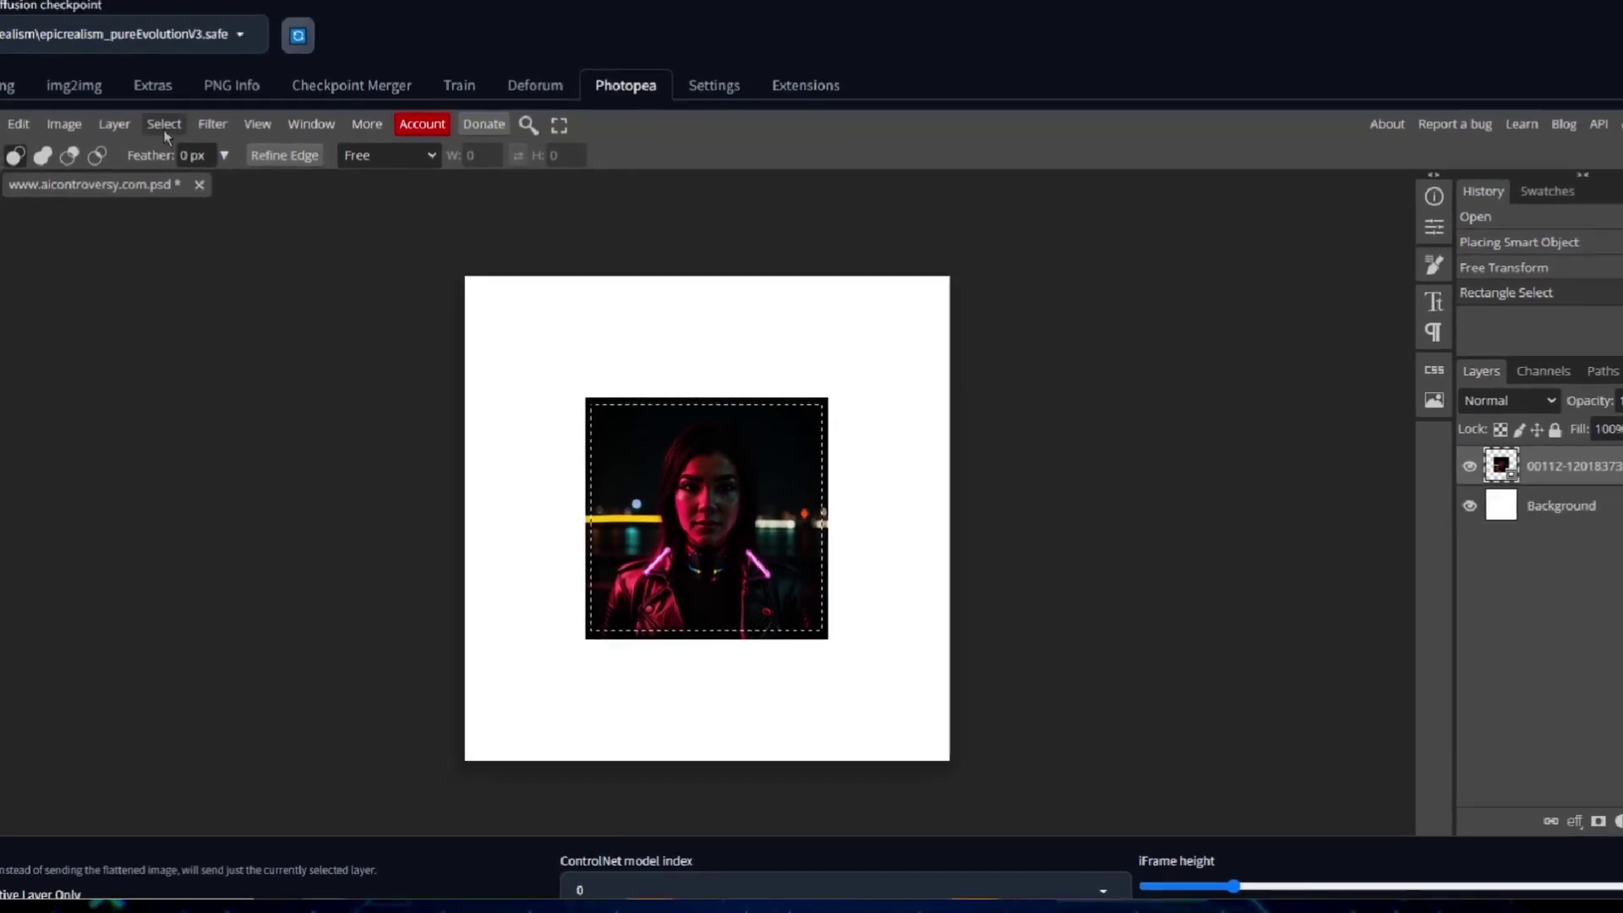
pyautogui.click(165, 126)
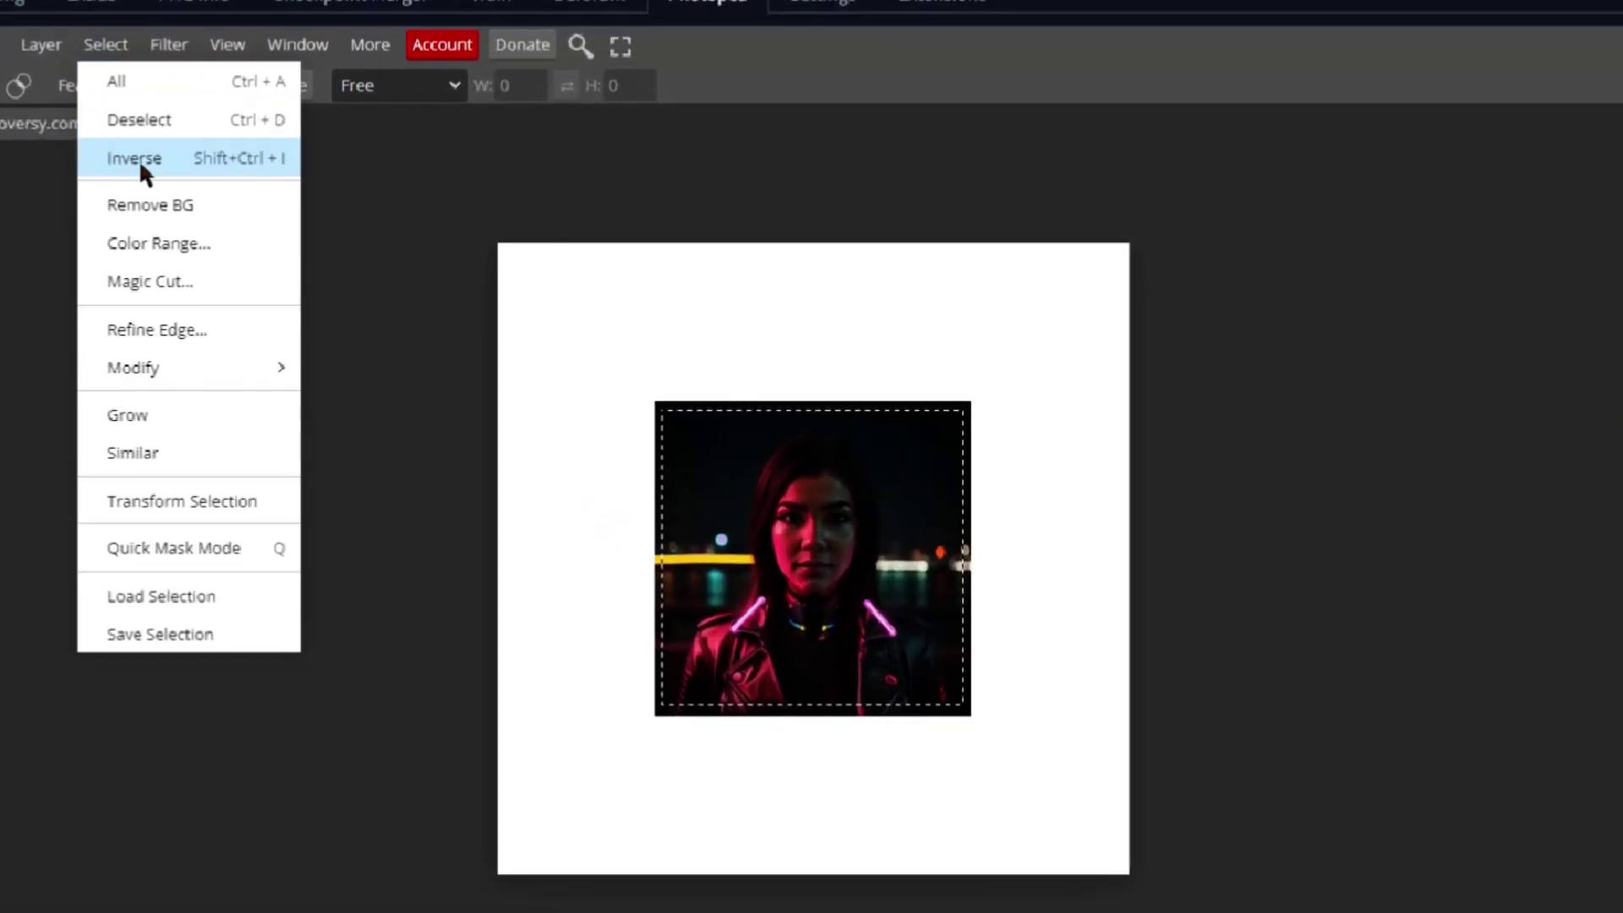
# Step: Invert the selection to the empty white border and shrink the embedded editor to 562
pyautogui.click(135, 159)
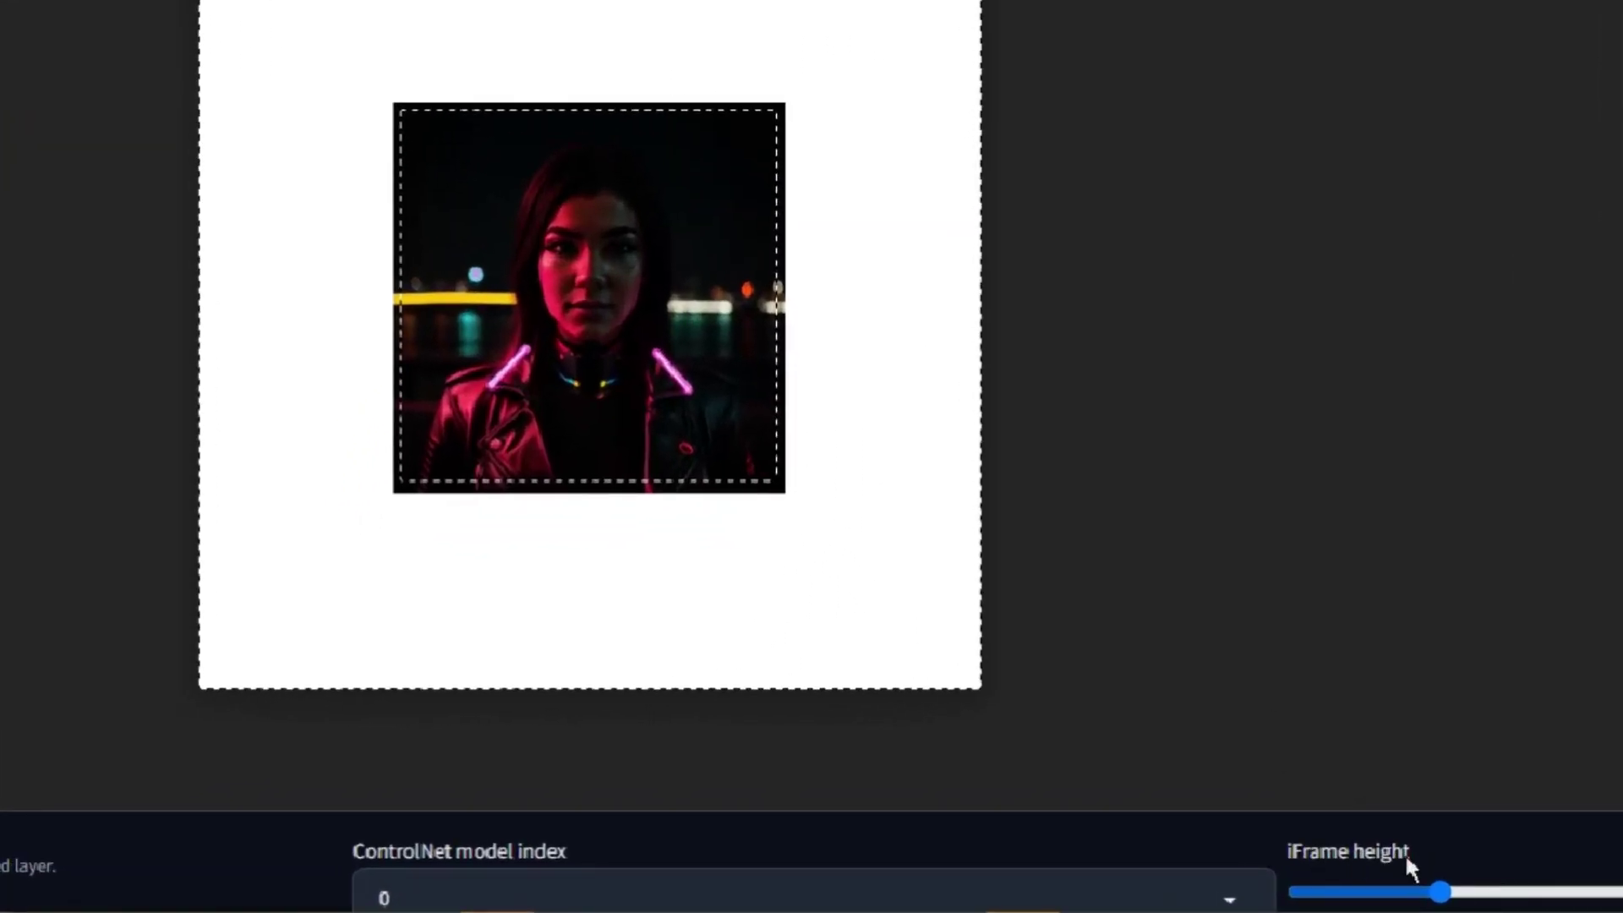
pyautogui.moveTo(1447, 903); pyautogui.dragTo(1097, 830)
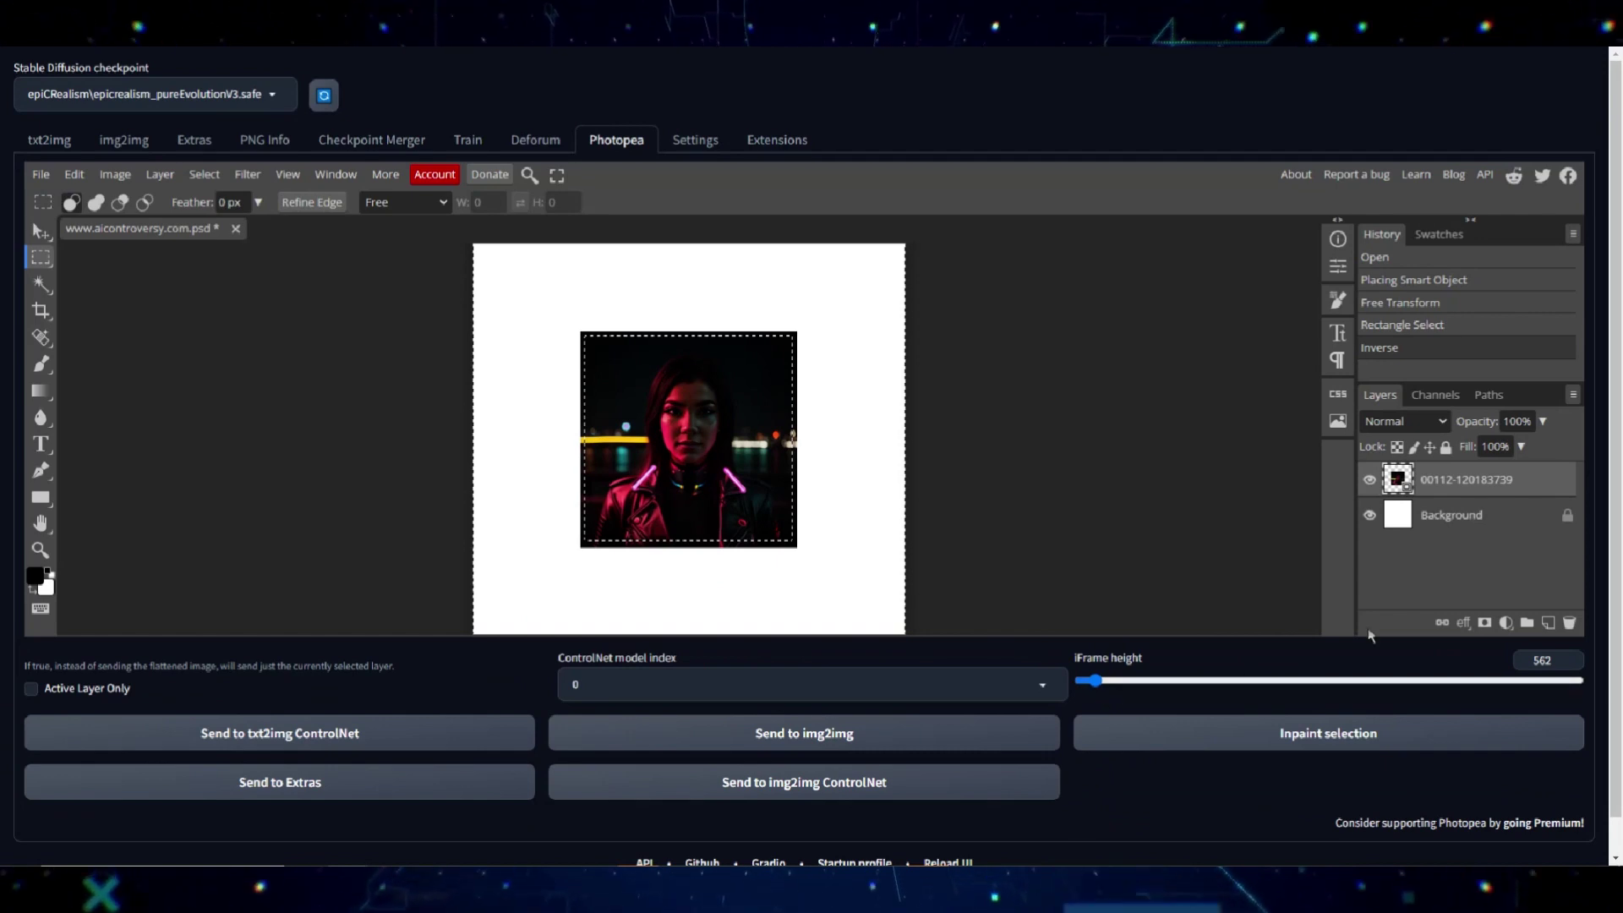
pyautogui.scroll(-1, 1612, 411)
pyautogui.scroll(1, 1611, 411)
pyautogui.scroll(-1, 1612, 411)
pyautogui.scroll(-2, 1073, 444)
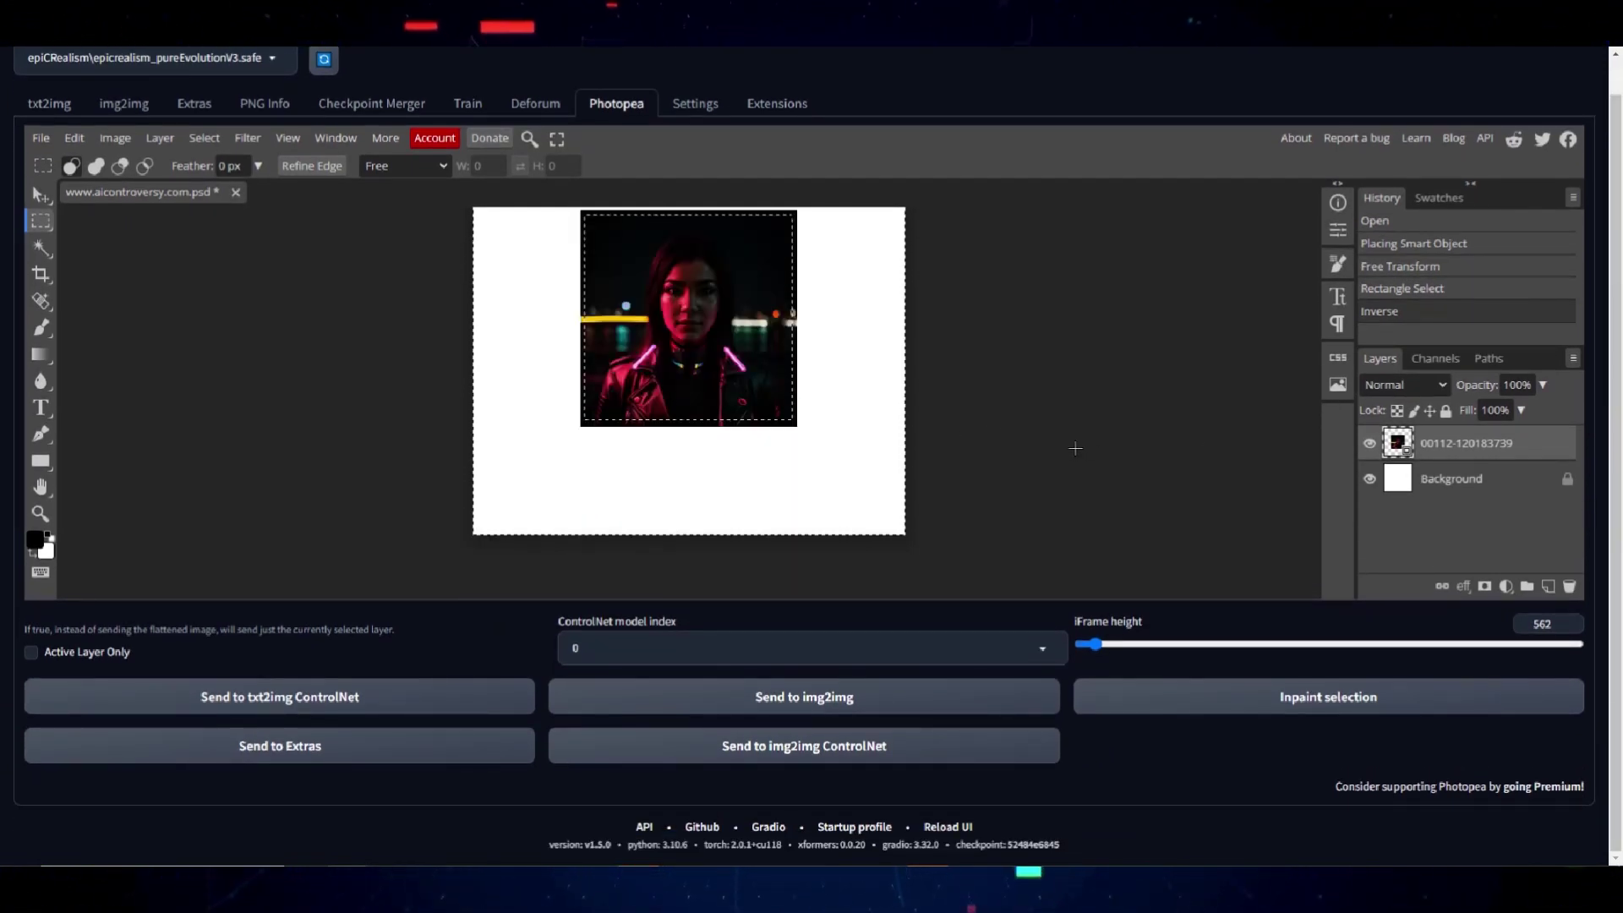
pyautogui.scroll(4, 1072, 444)
pyautogui.scroll(-4, 1073, 444)
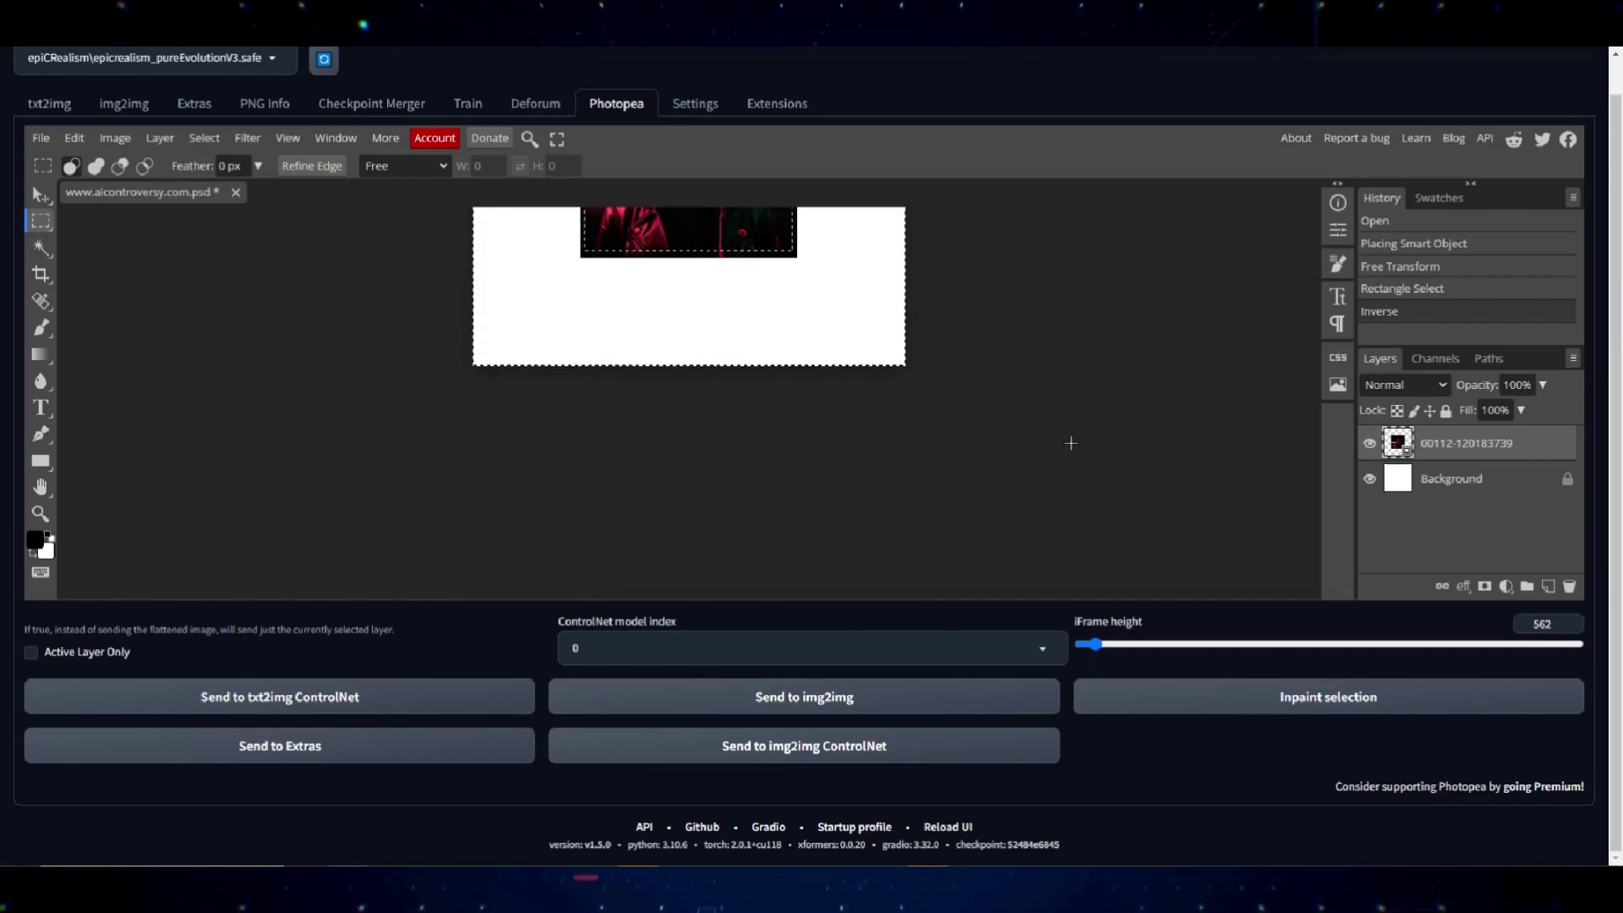
# Step: Raise the editor height to 592 and send the canvas and border mask to Inpaint upload
pyautogui.scroll(2, 1071, 443)
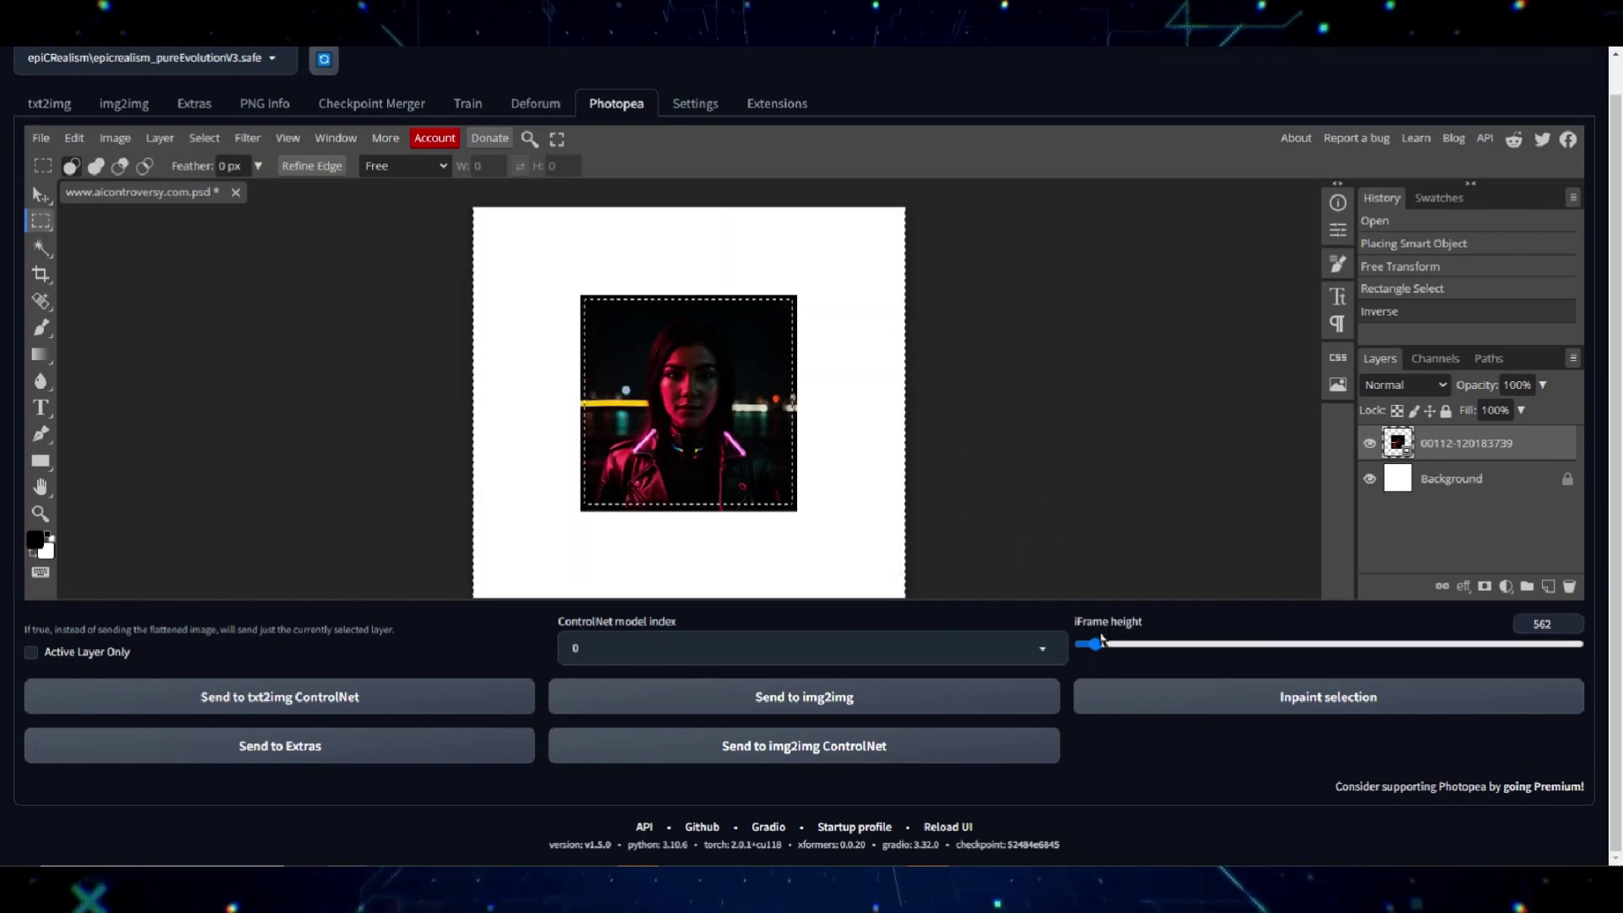
pyautogui.moveTo(1095, 645)
pyautogui.mouseDown()
pyautogui.moveTo(1123, 718)
pyautogui.moveTo(1107, 669)
pyautogui.mouseUp()
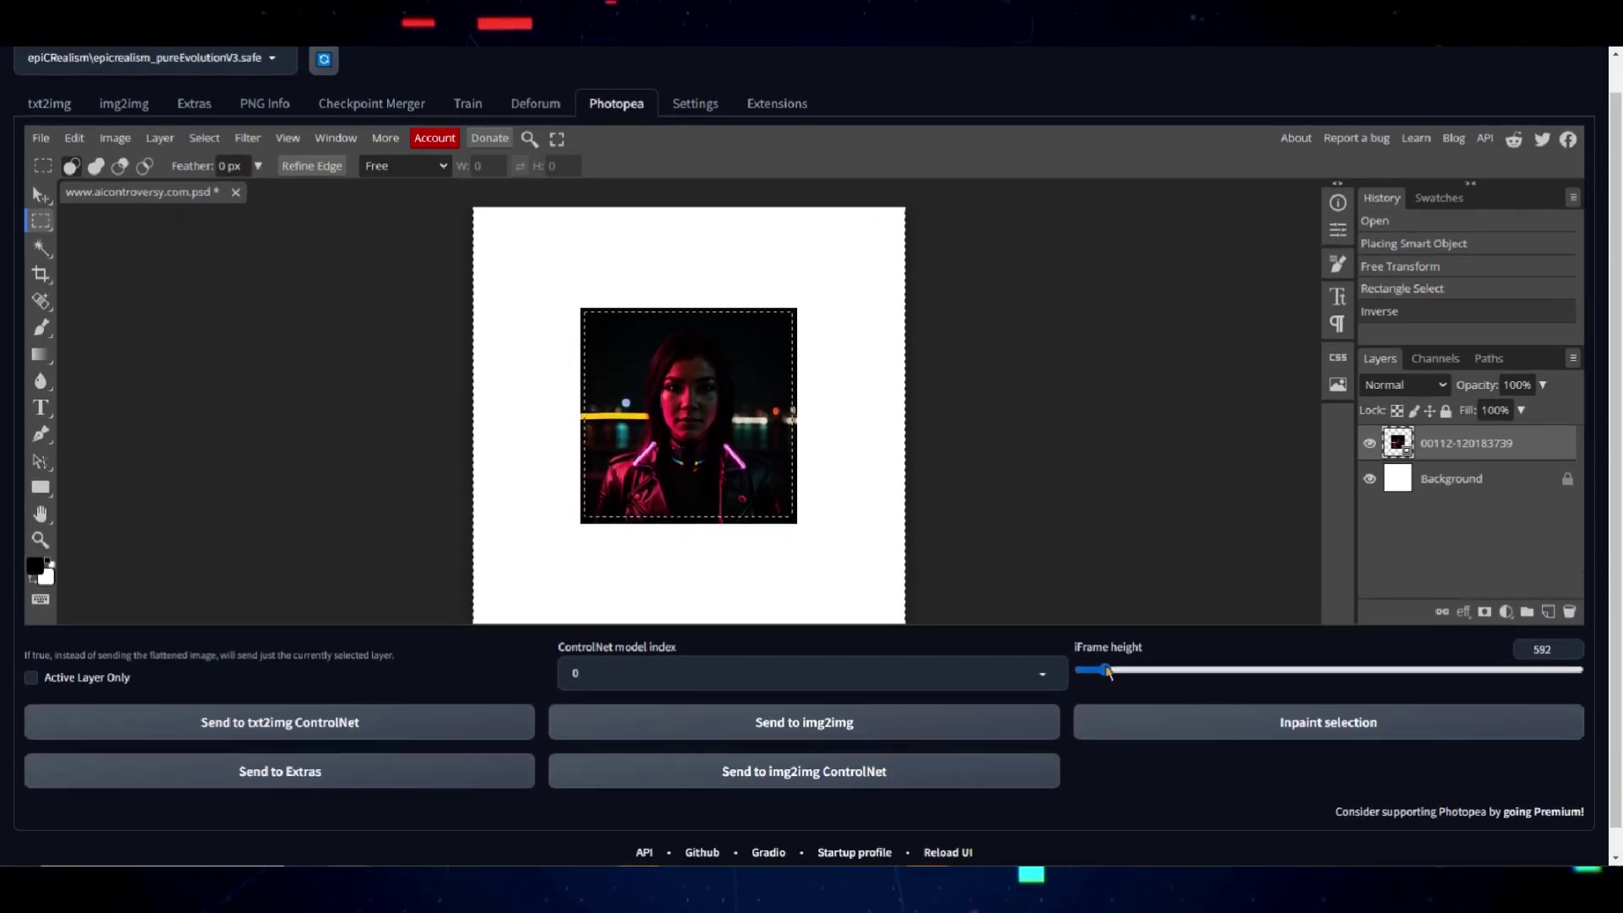
pyautogui.click(1319, 738)
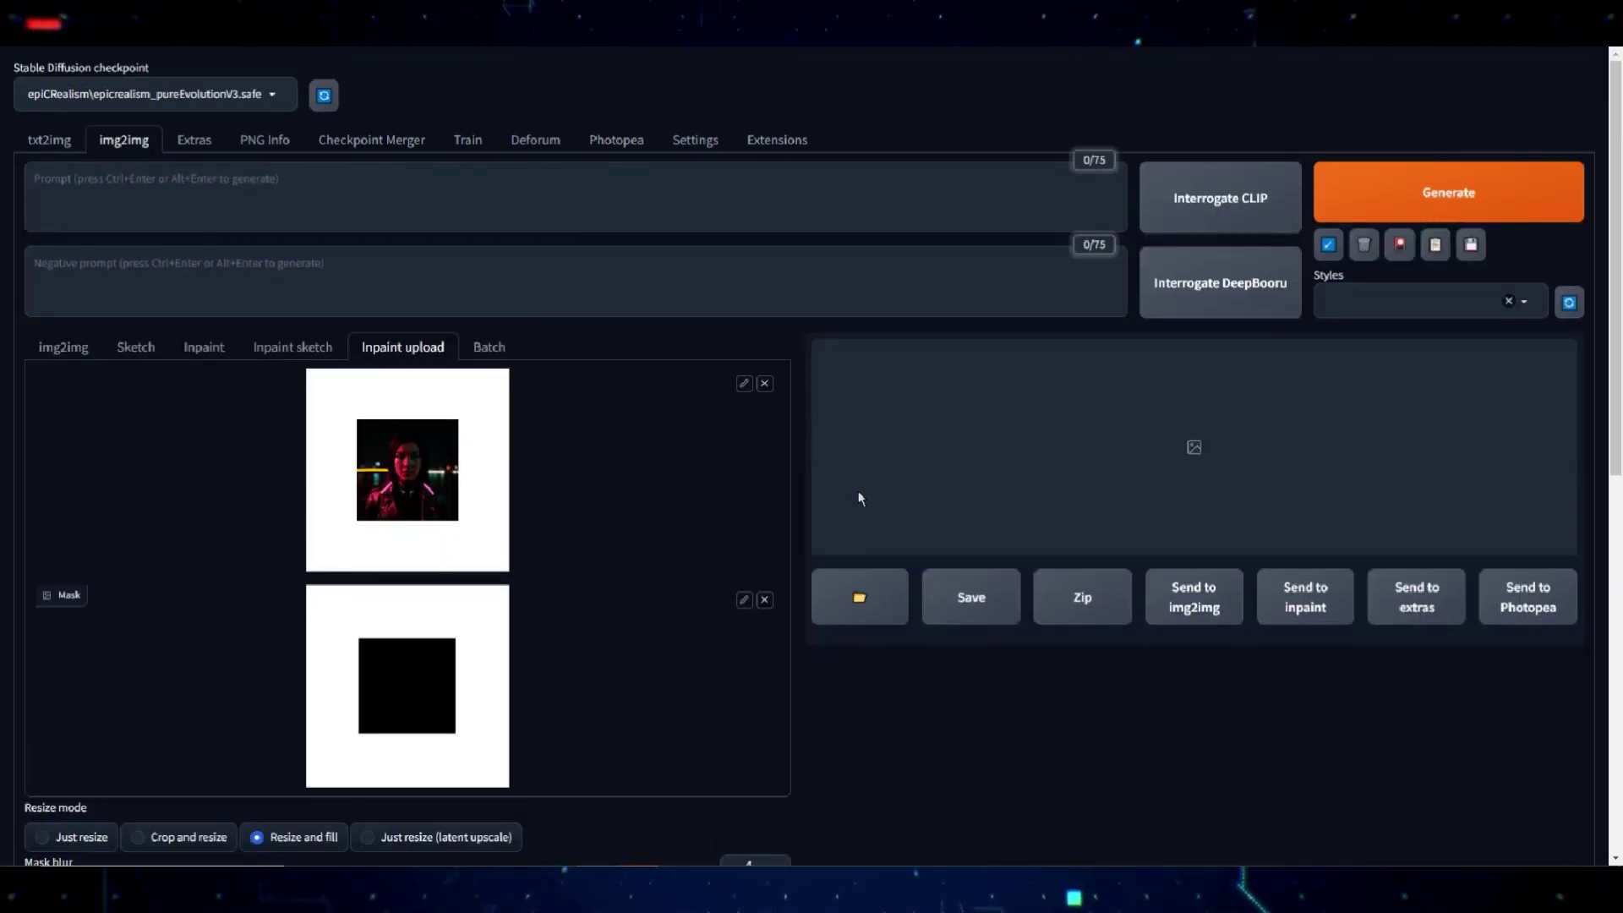
# Step: Set the img2img height to 1024 and the denoising strength to 1
pyautogui.scroll(-4, 862, 496)
pyautogui.scroll(-1, 910, 479)
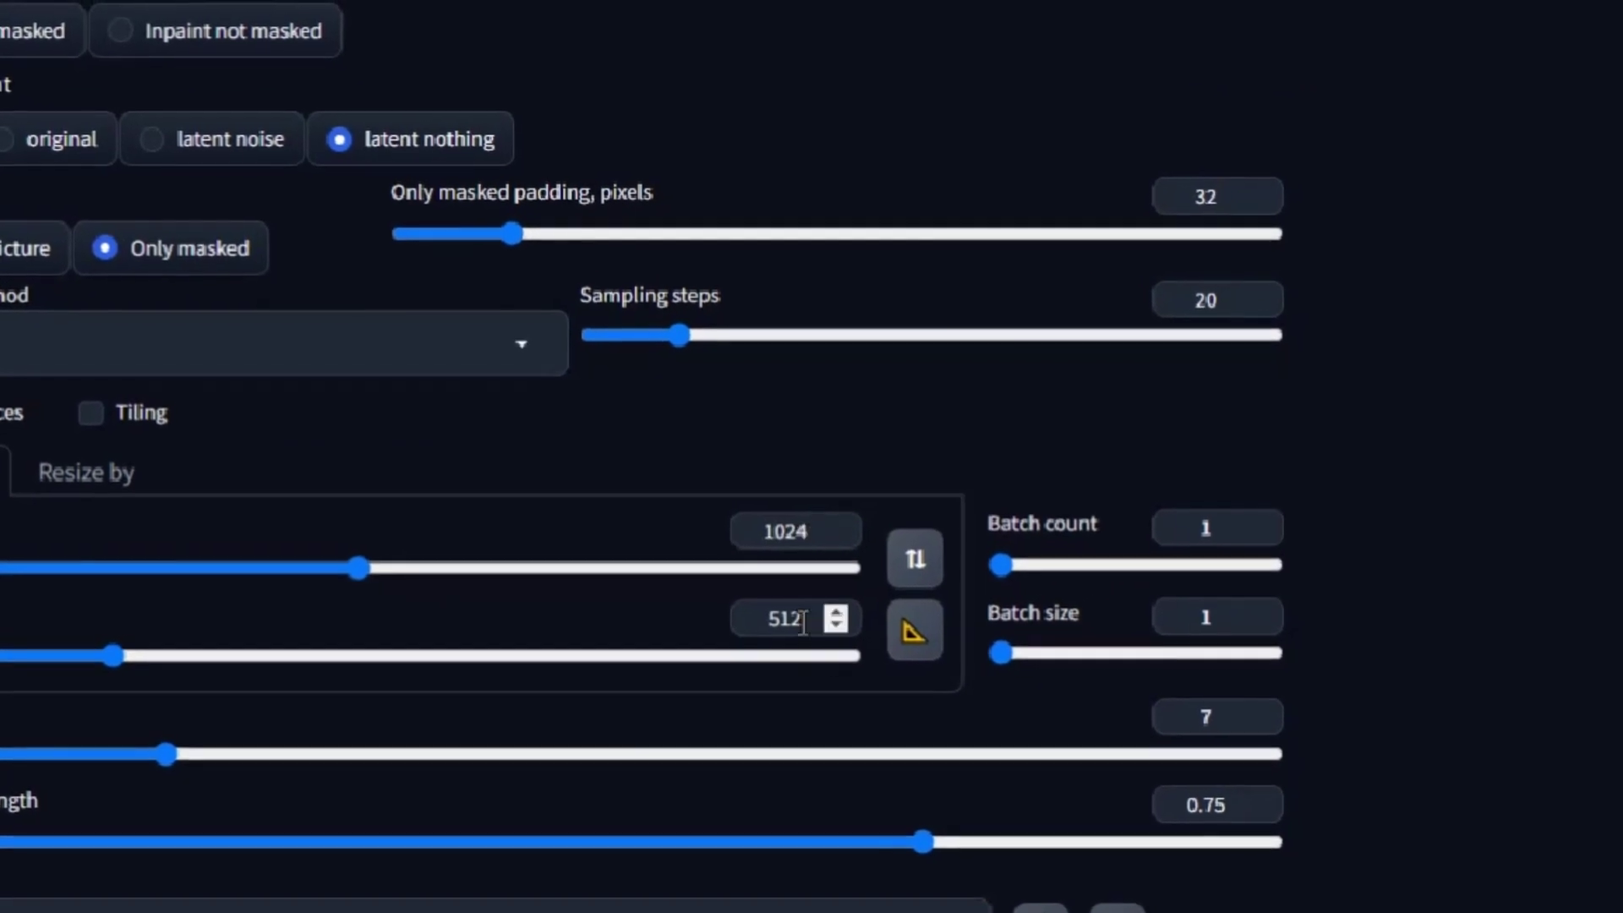
pyautogui.moveTo(803, 621); pyautogui.dragTo(658, 609)
pyautogui.write('1024')
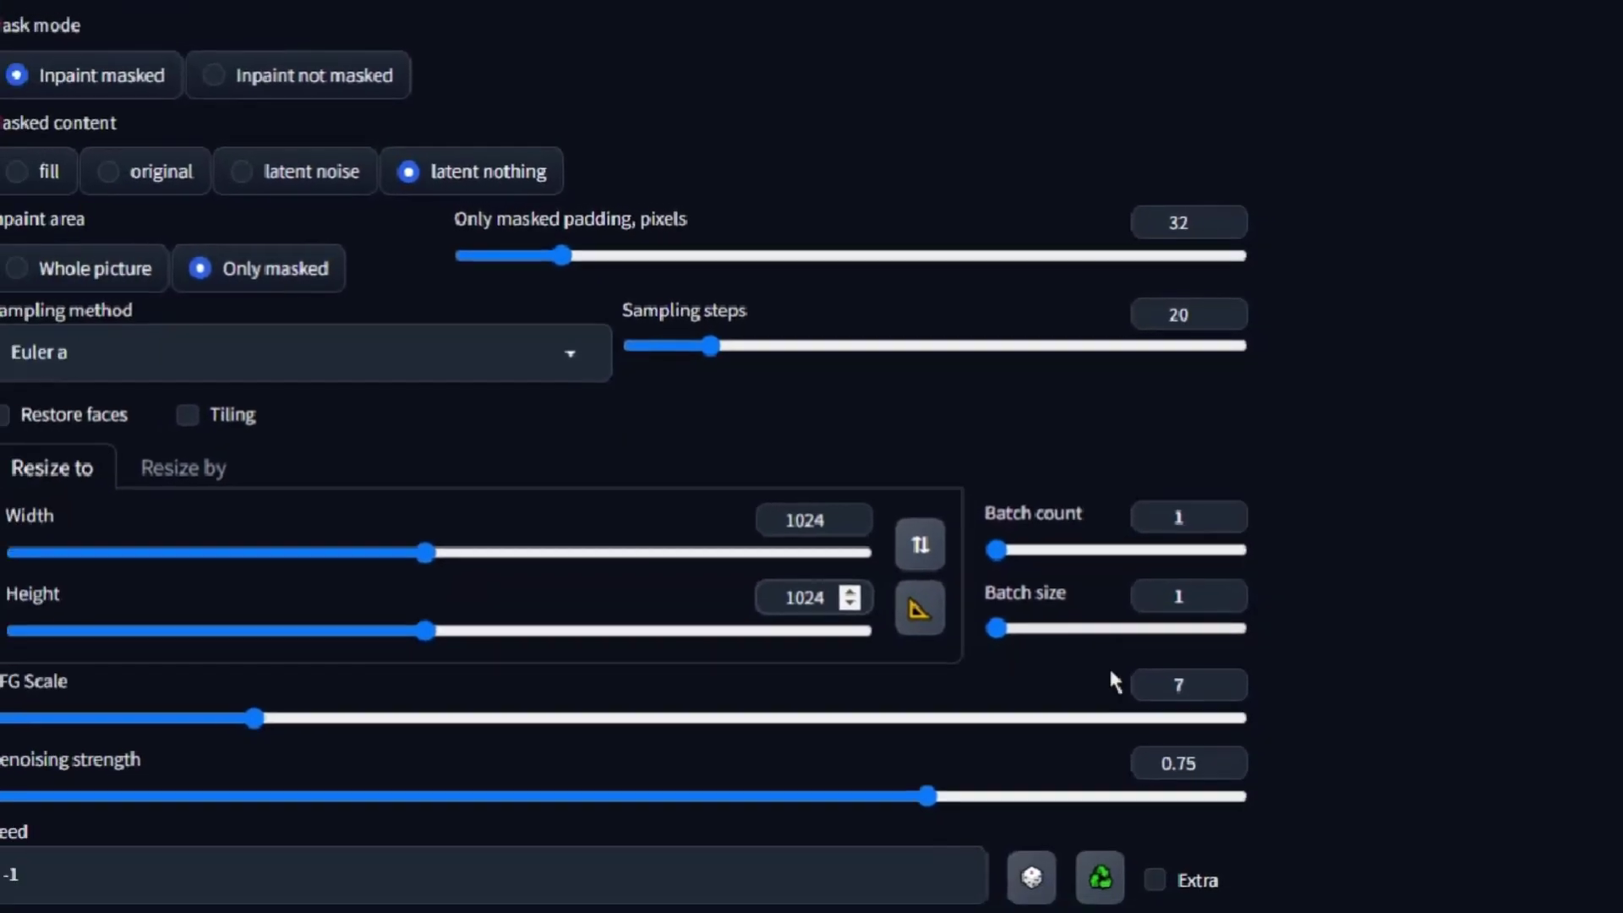
pyautogui.moveTo(896, 857); pyautogui.dragTo(1288, 884)
# Step: Enable a ControlNet unit using the Inpaint control type with inpaint_only and Resize and Fill
pyautogui.scroll(-3, 1392, 767)
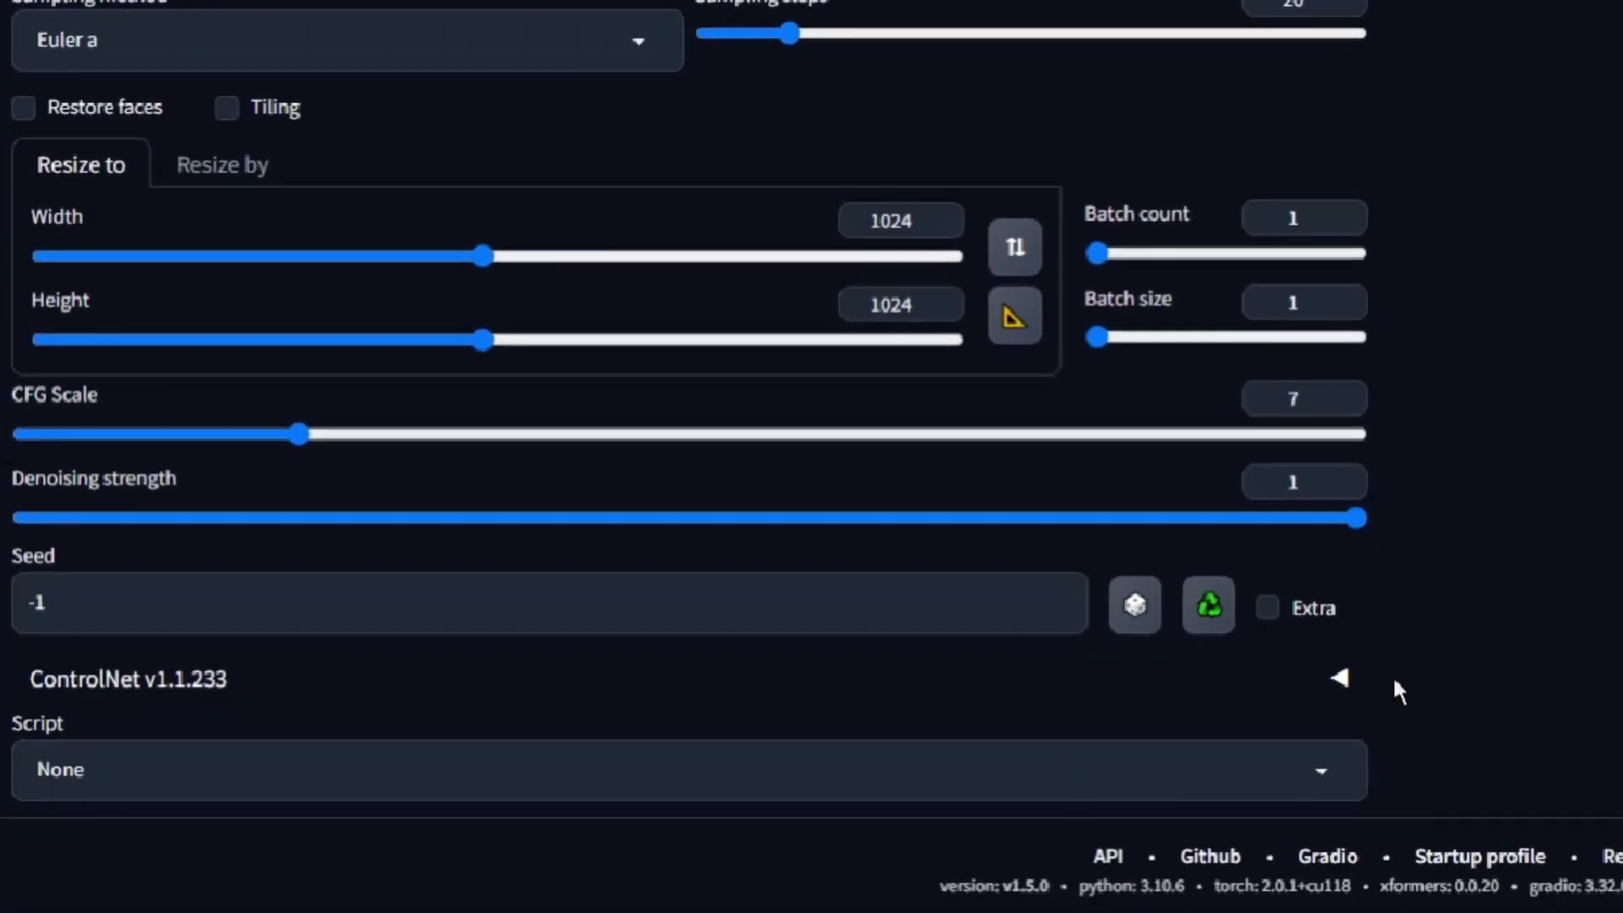
pyautogui.click(1403, 674)
pyautogui.scroll(-5, 1481, 667)
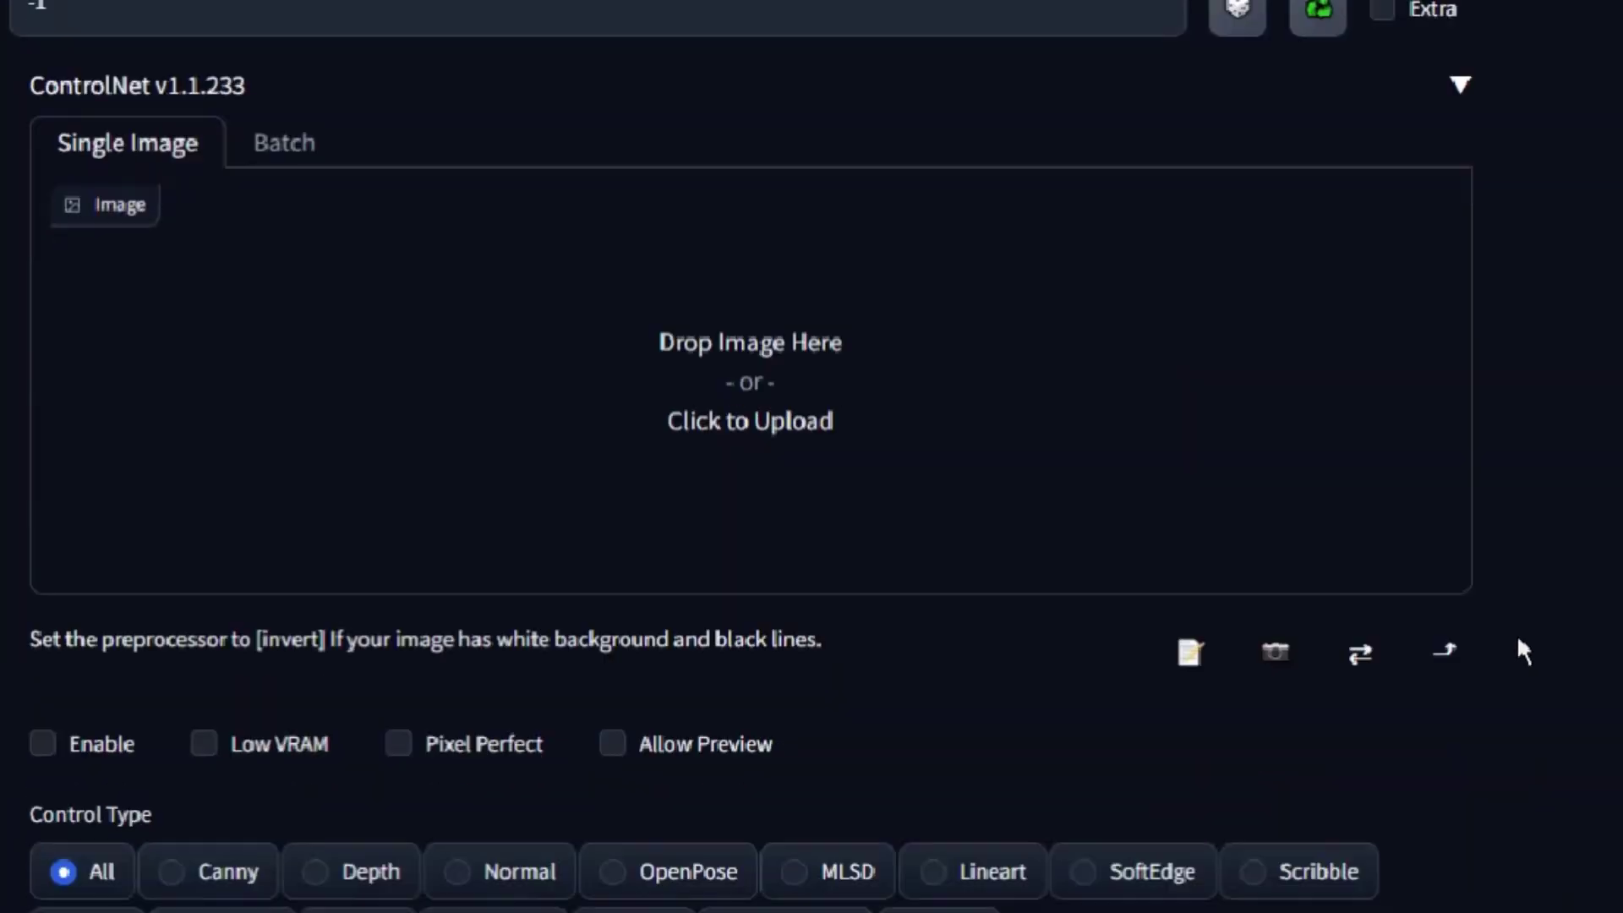
pyautogui.click(42, 673)
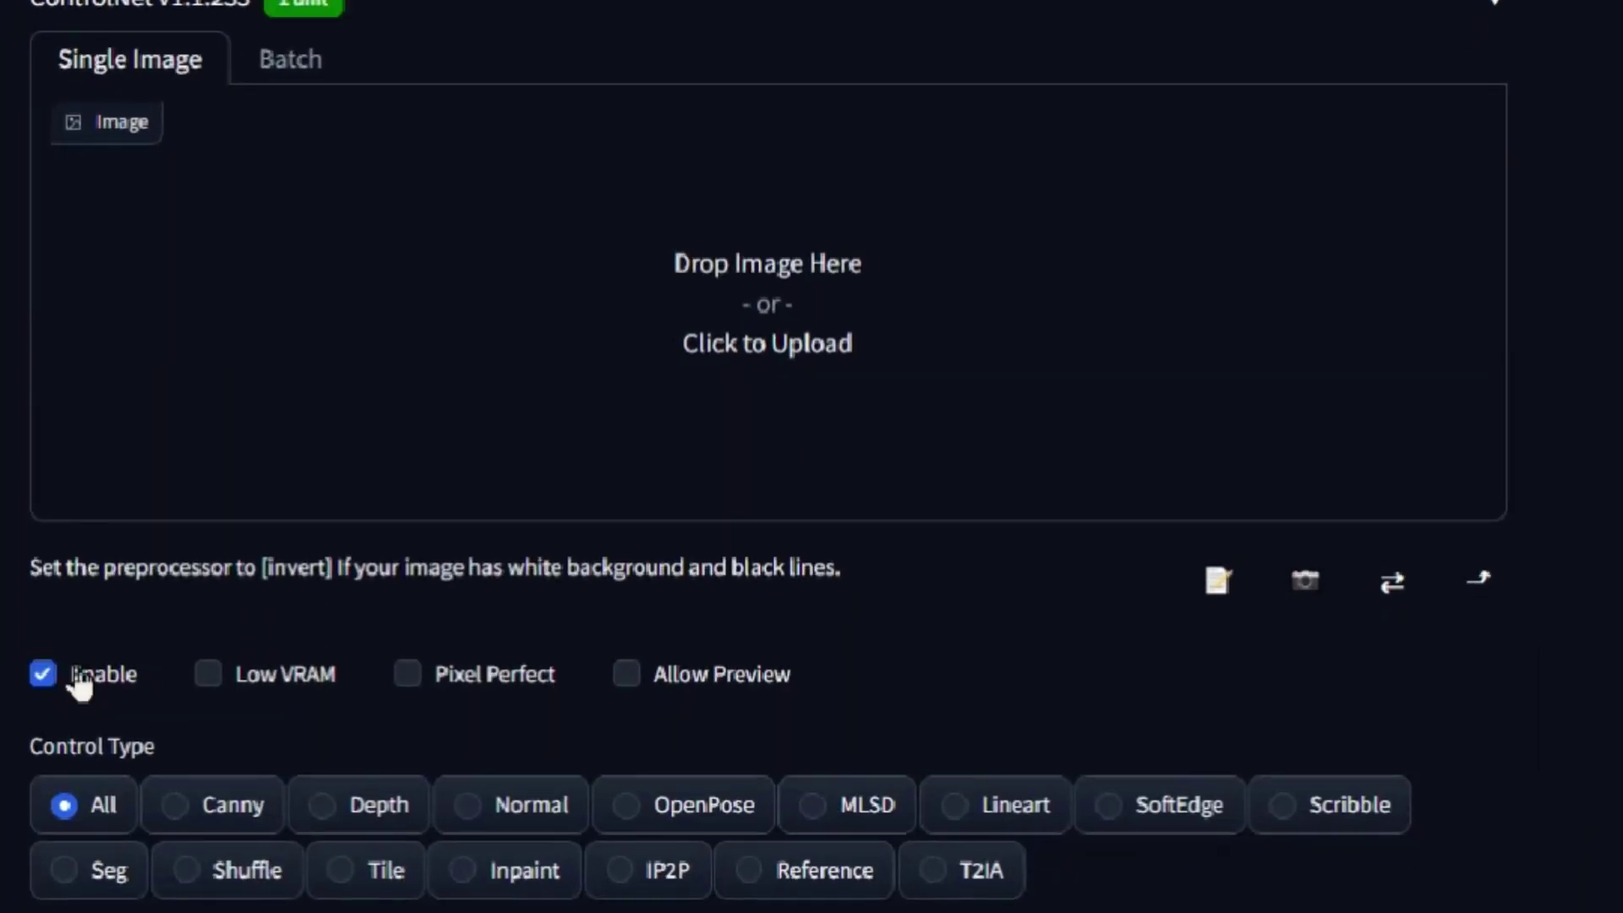
pyautogui.scroll(-8, 239, 569)
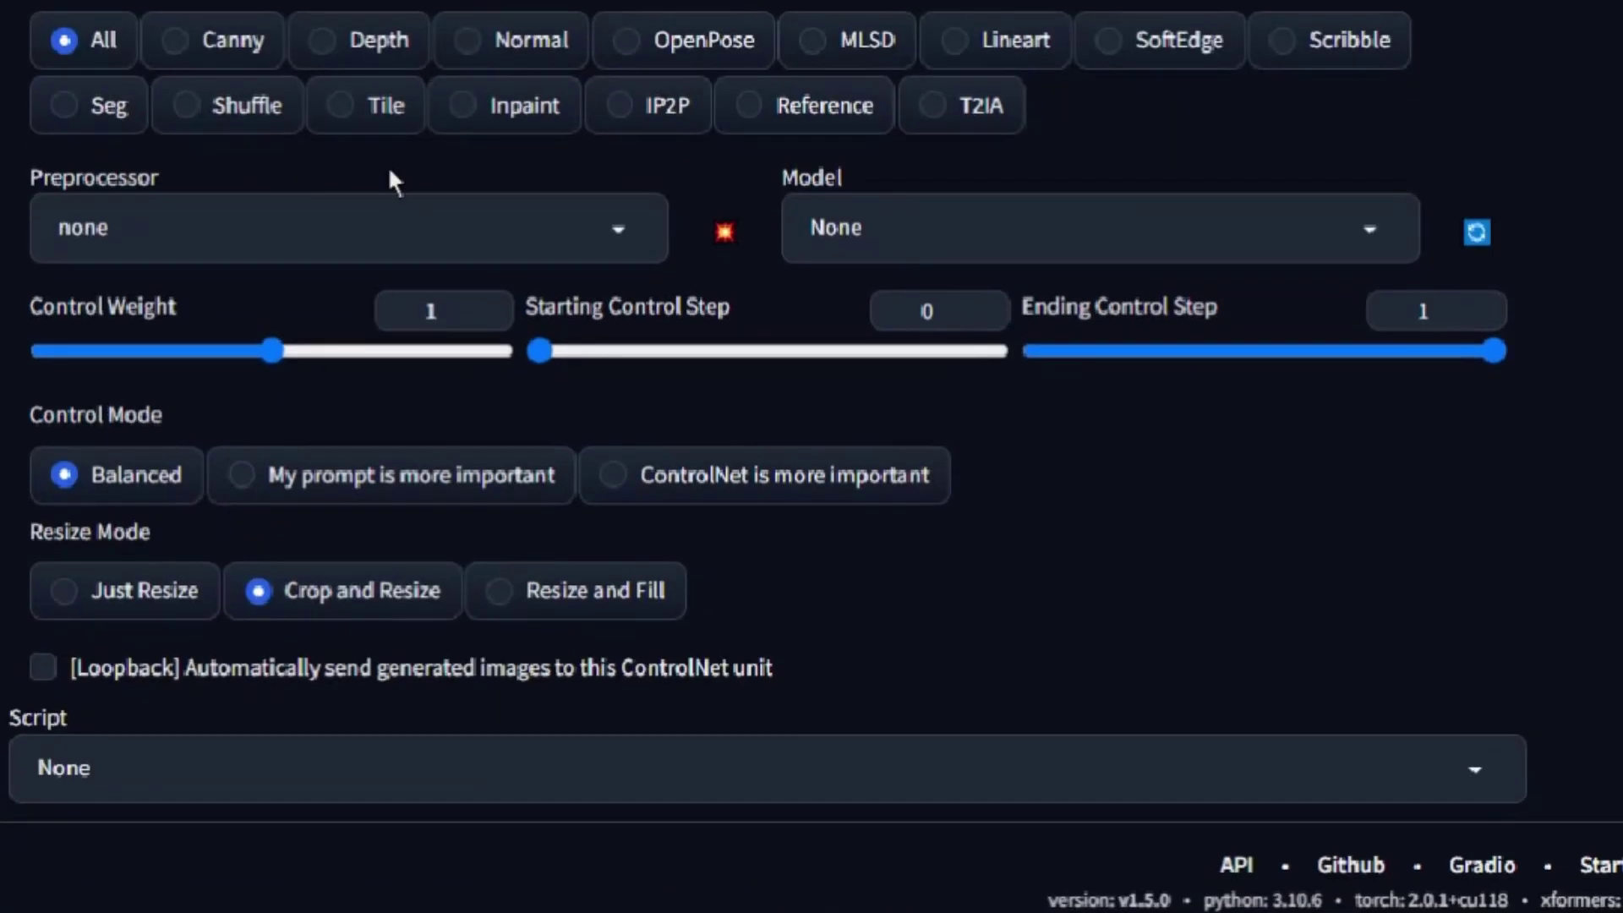
pyautogui.click(520, 122)
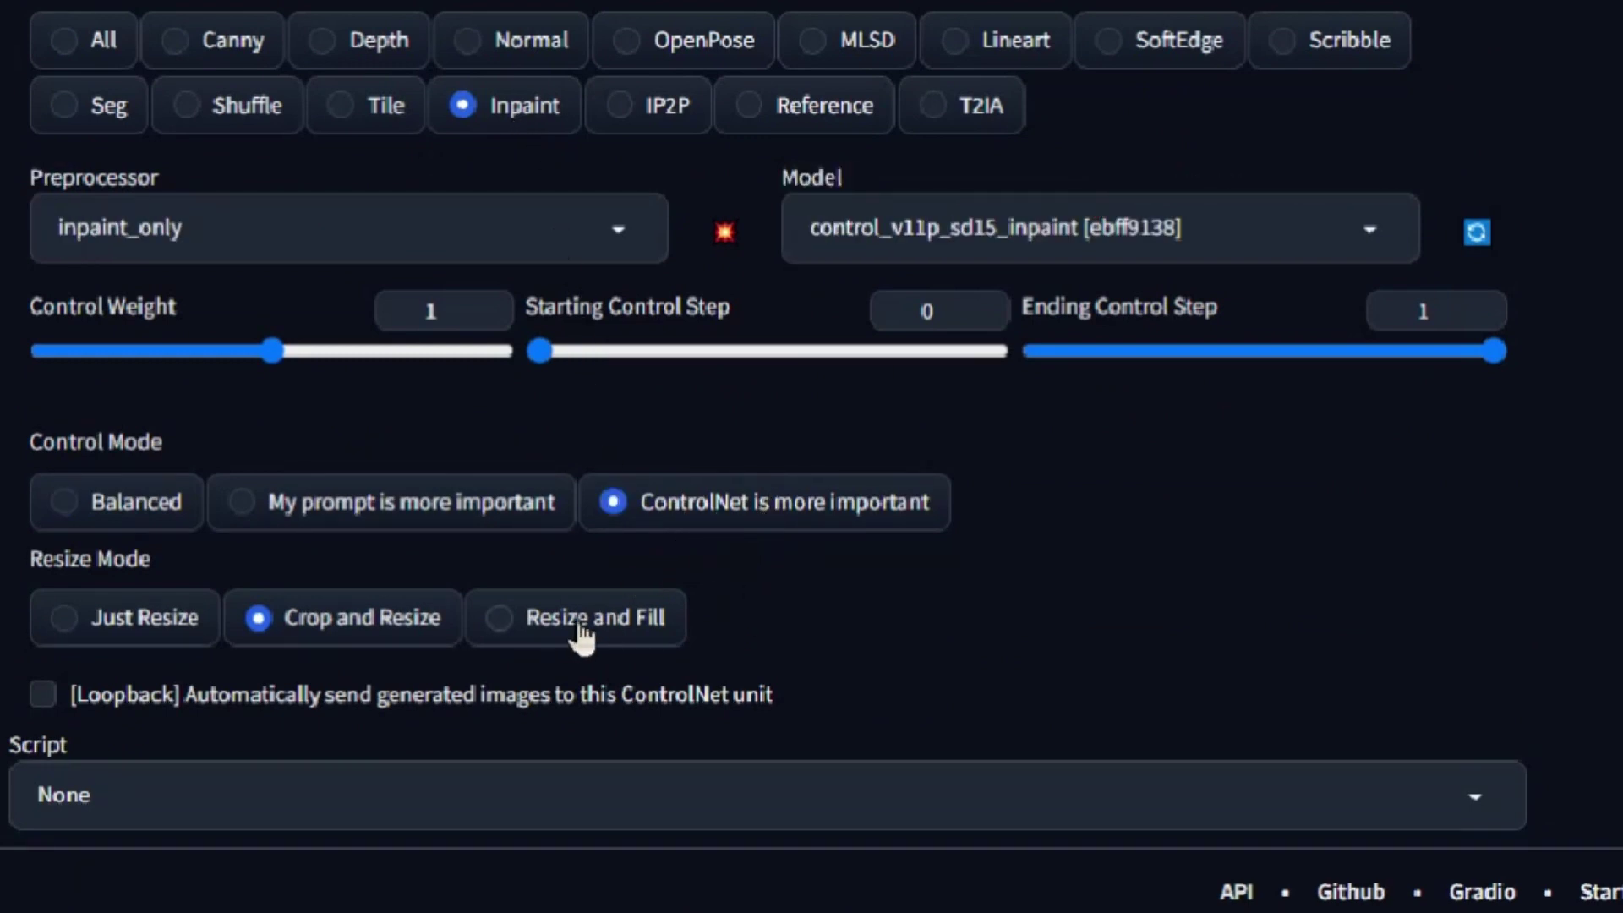
pyautogui.scroll(15, 1062, 688)
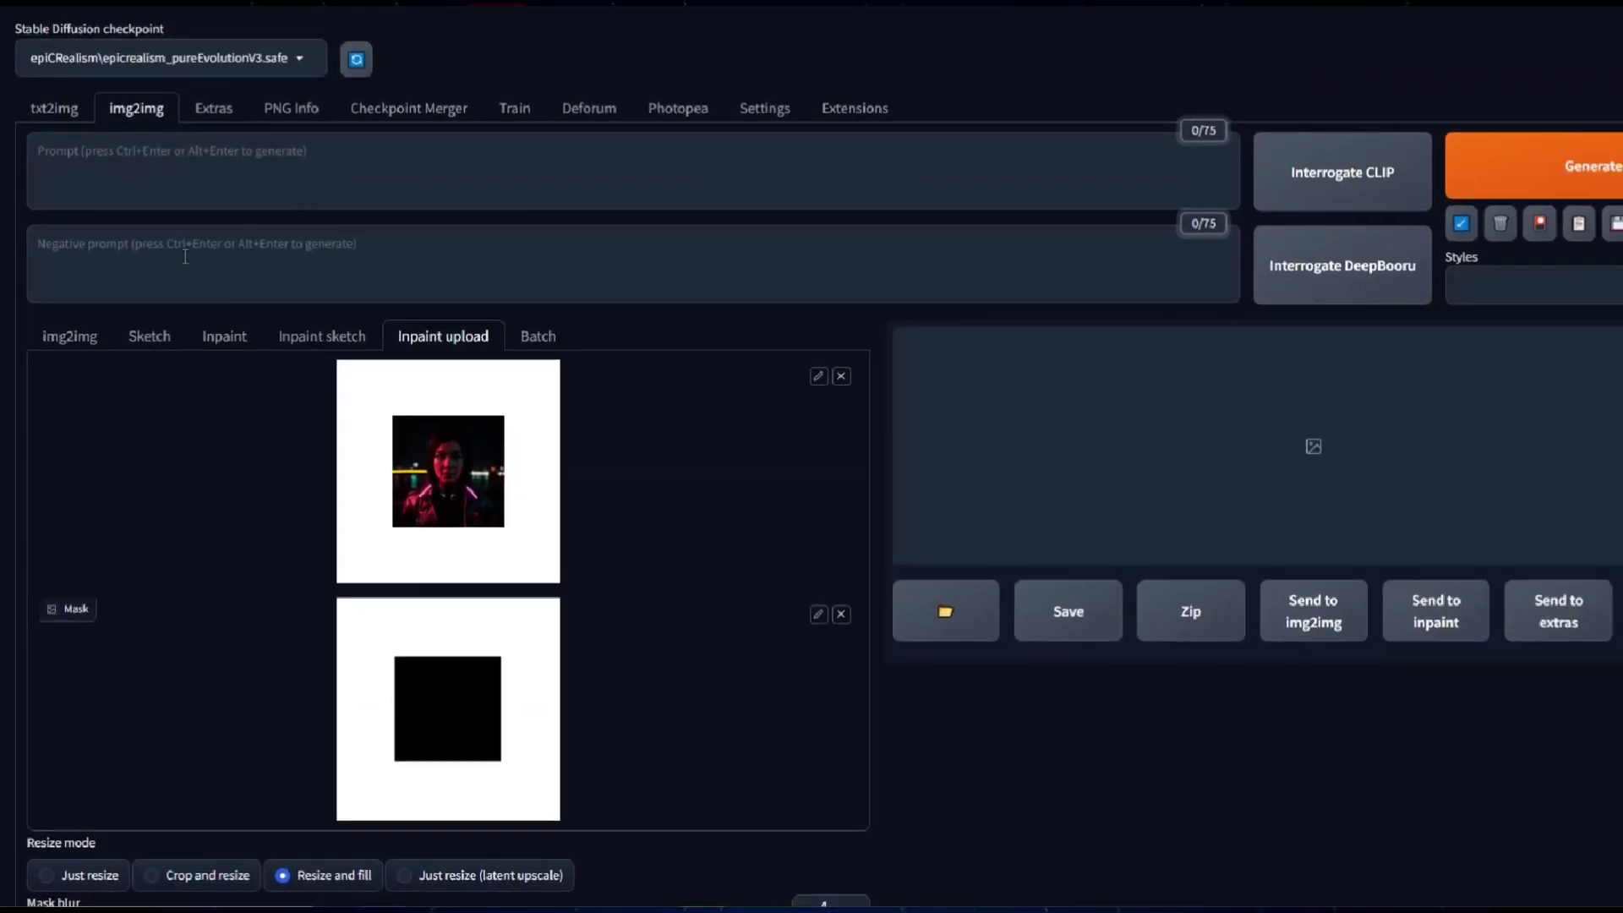
# Step: Add the epiCNegative Textual Inversion embedding to the negative prompt
pyautogui.click(227, 268)
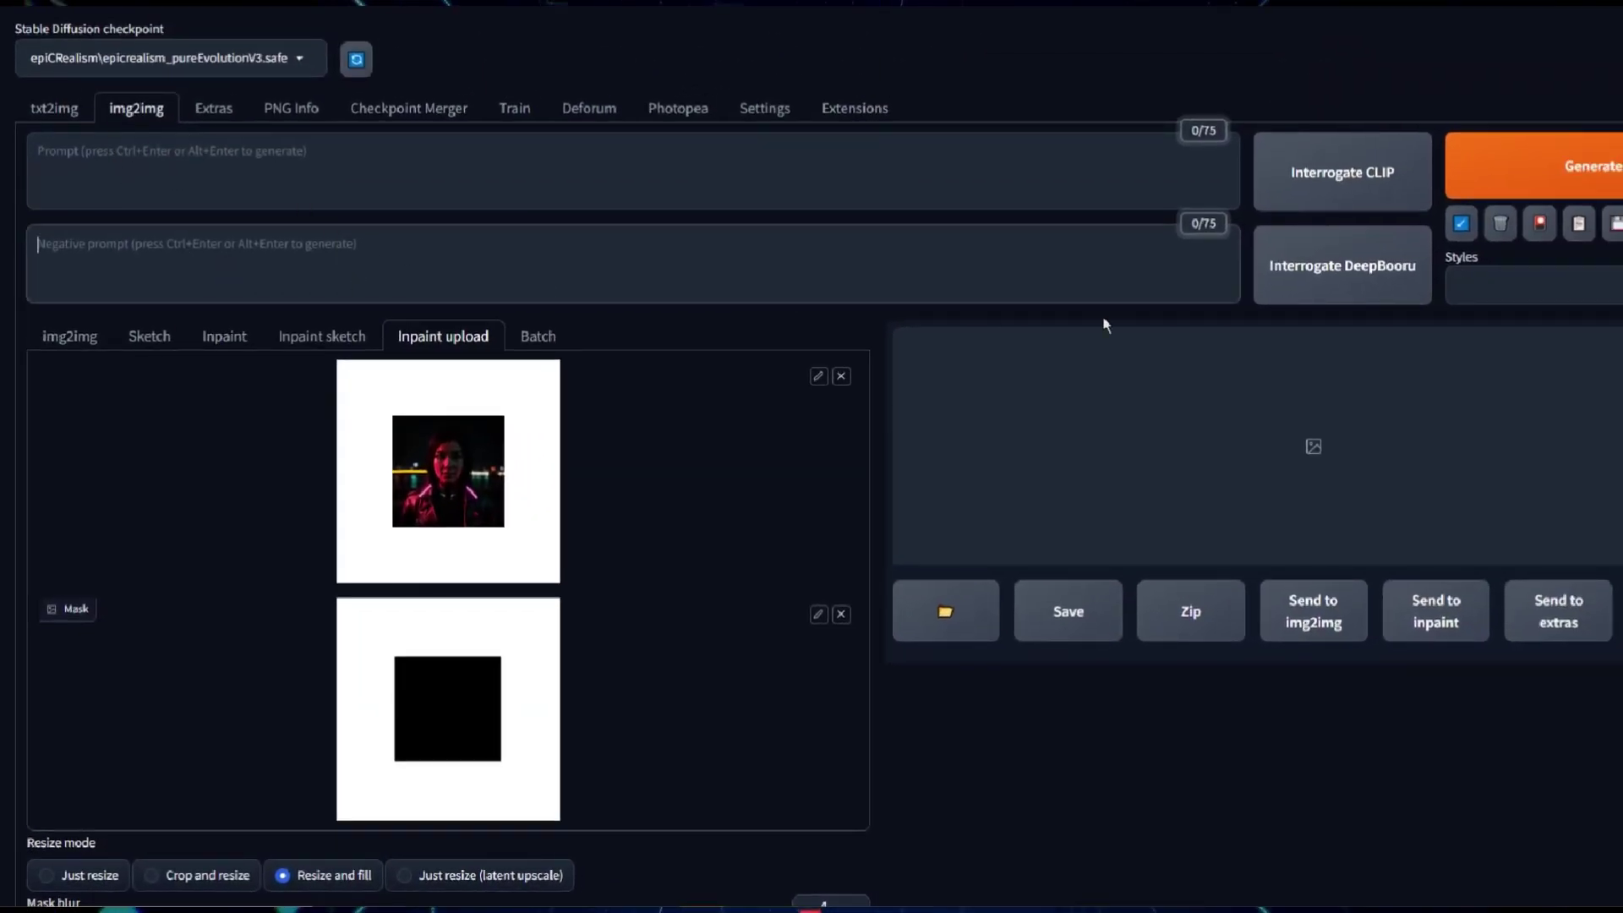
pyautogui.click(1539, 224)
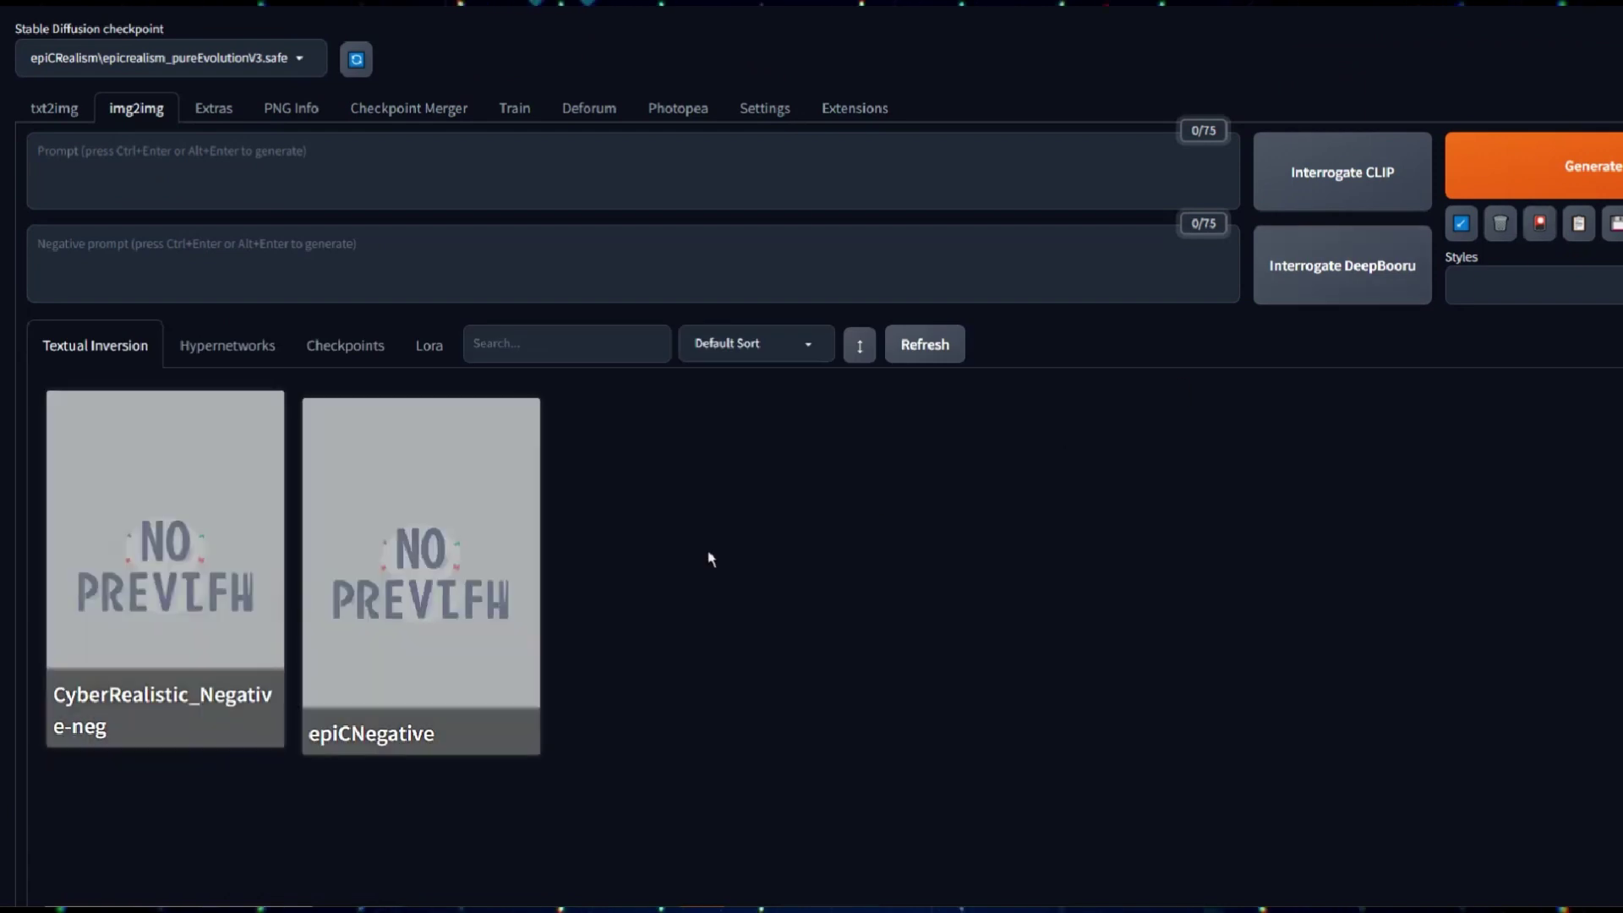
pyautogui.click(427, 592)
pyautogui.click(1541, 226)
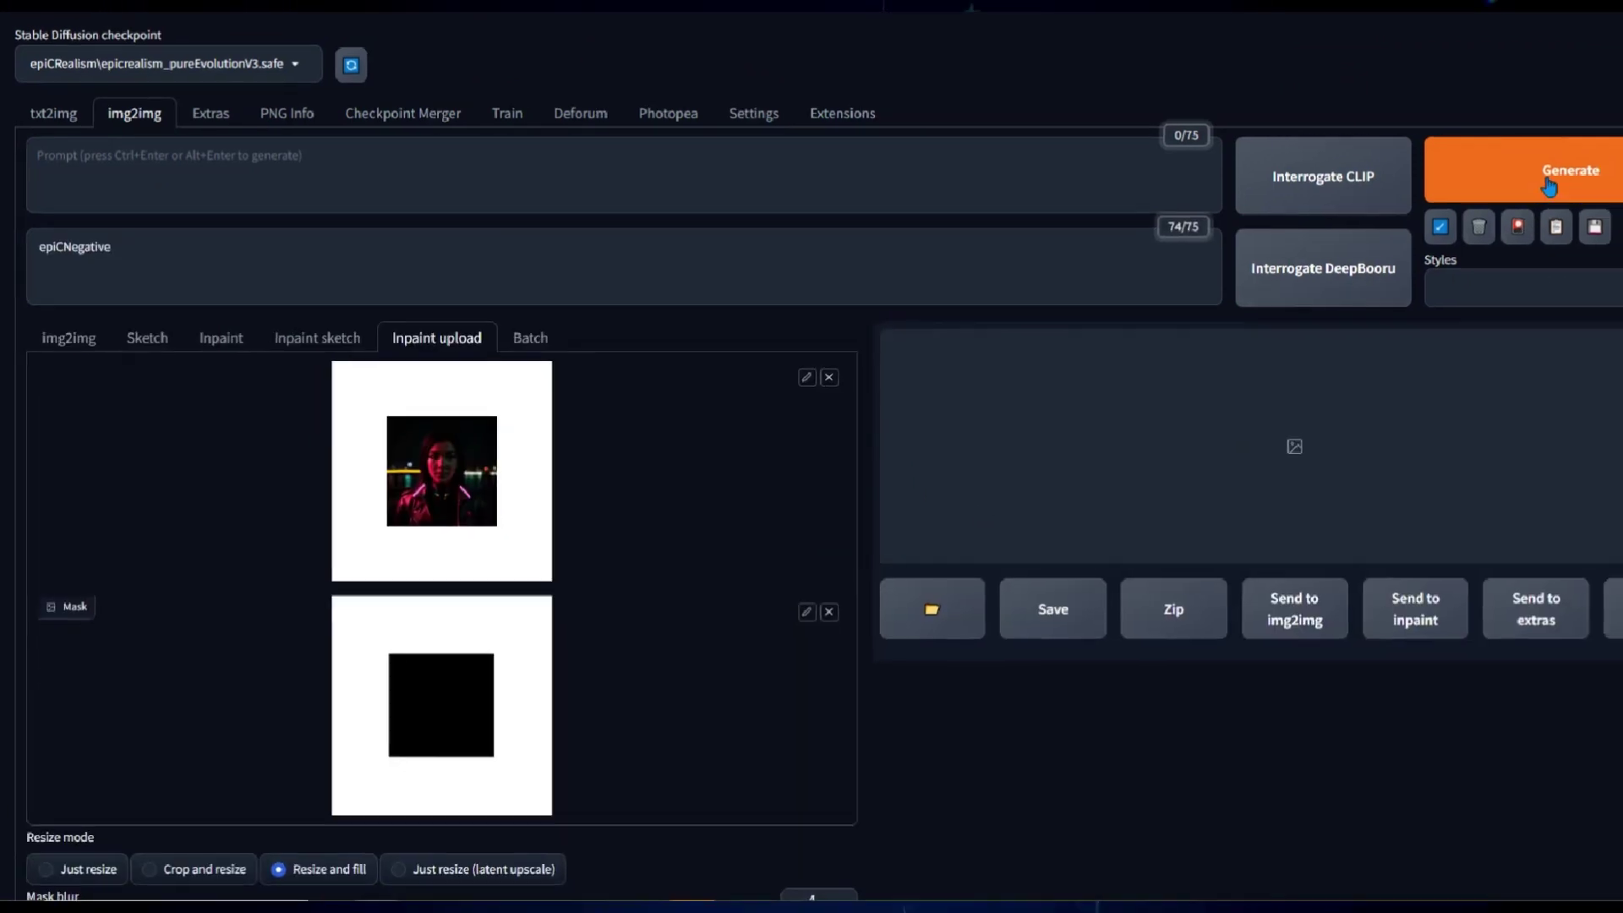
# Step: Generate the first 1024×1024 outpainted image and inspect it full screen
pyautogui.click(1570, 177)
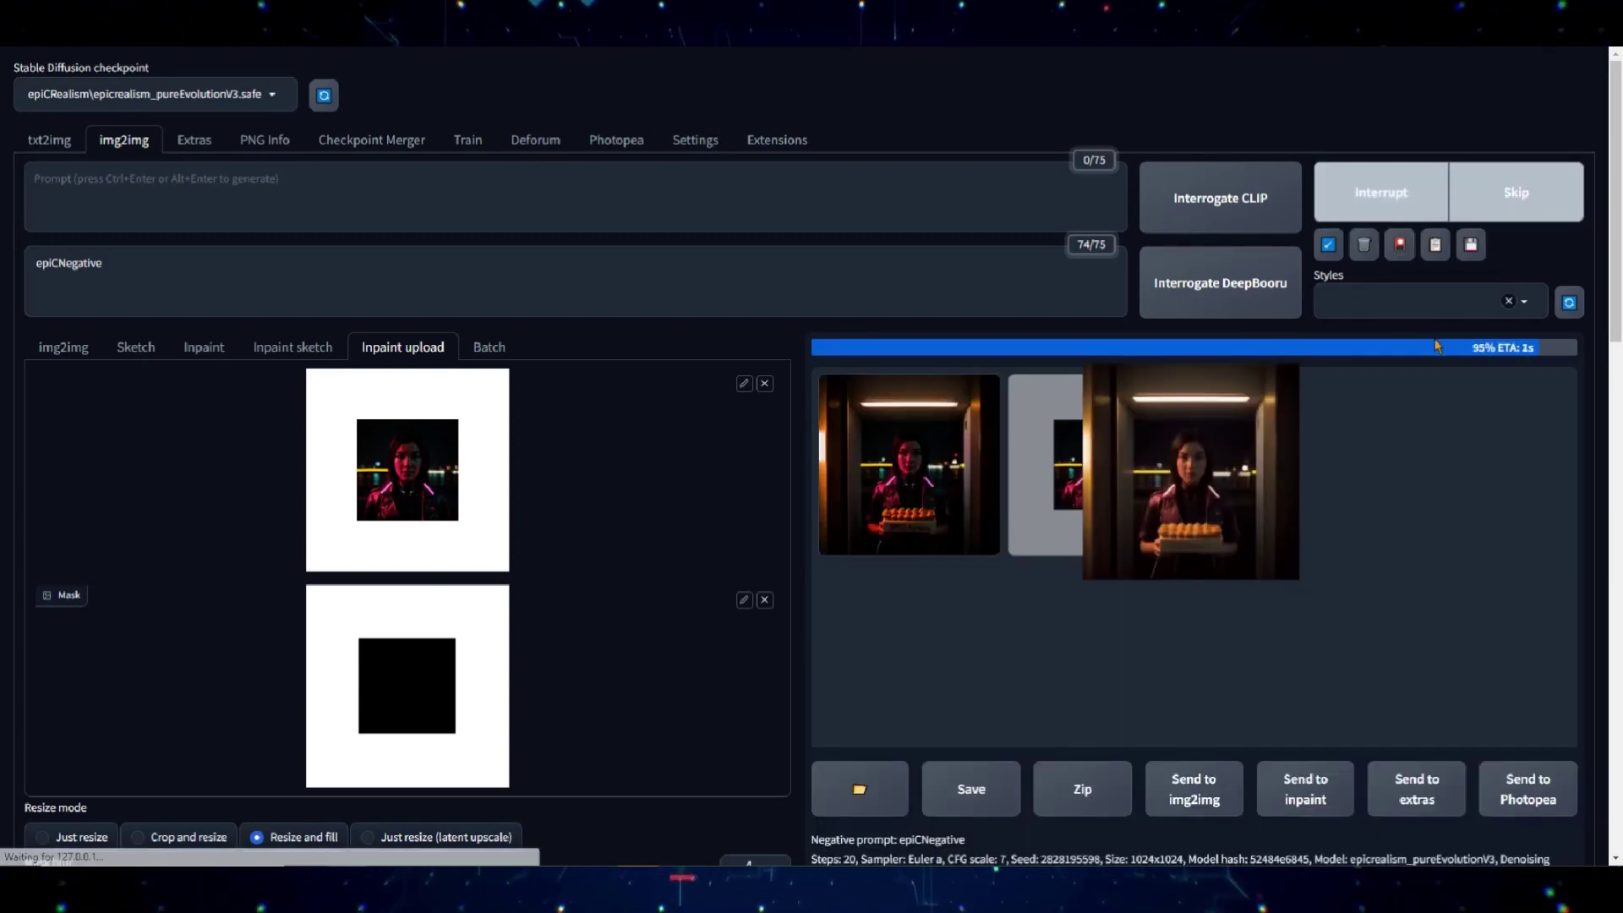
pyautogui.click(964, 457)
pyautogui.click(1169, 496)
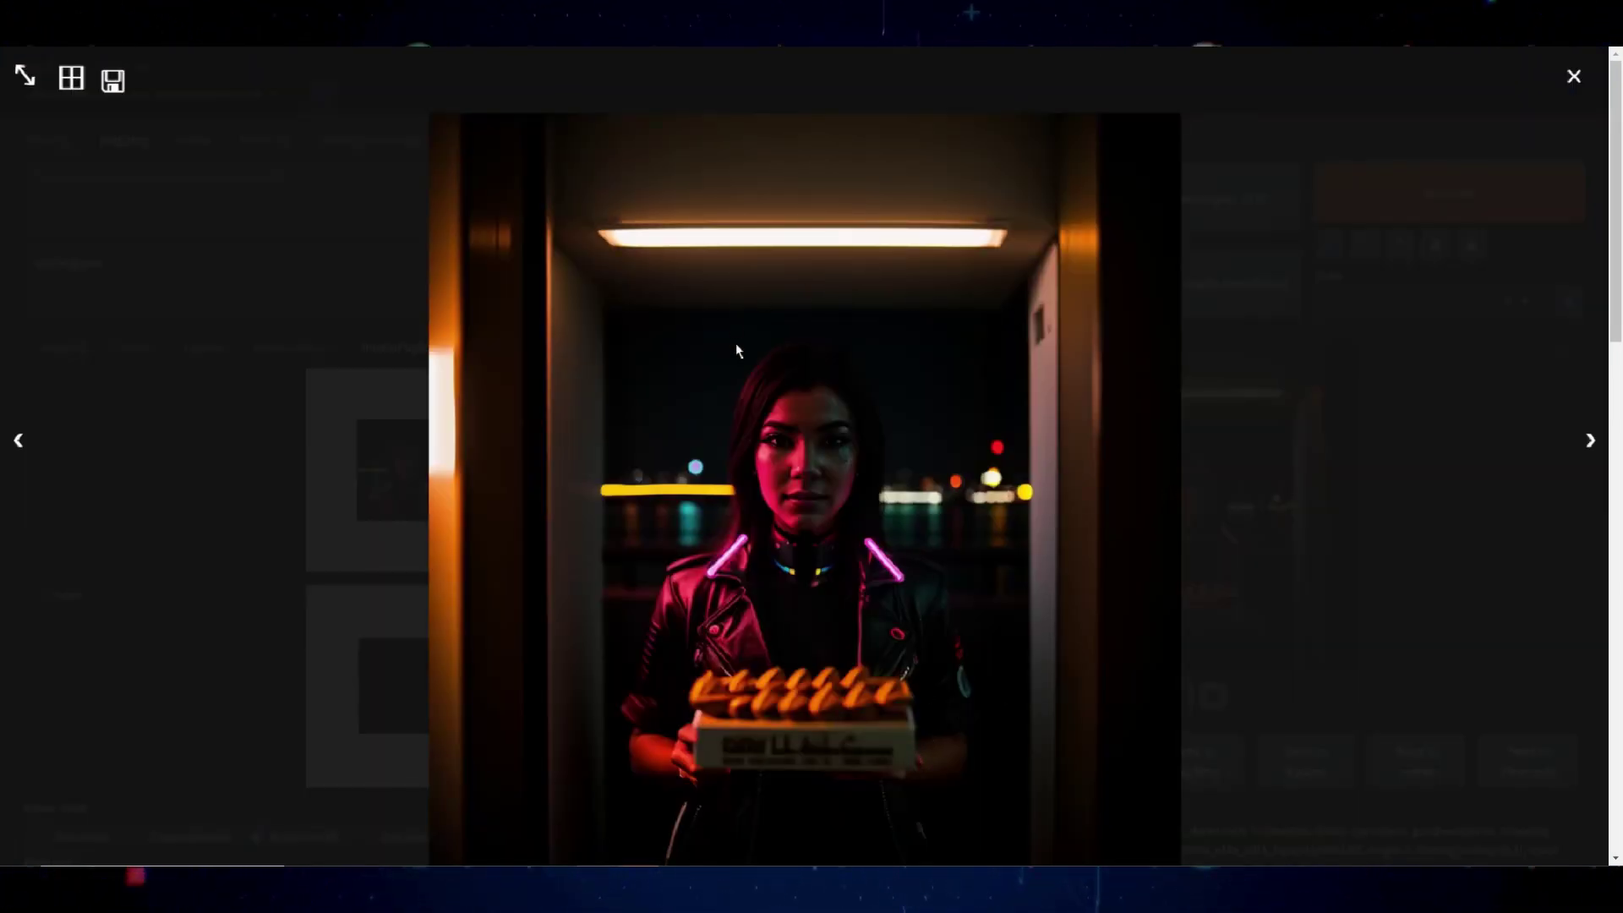
pyautogui.click(1575, 77)
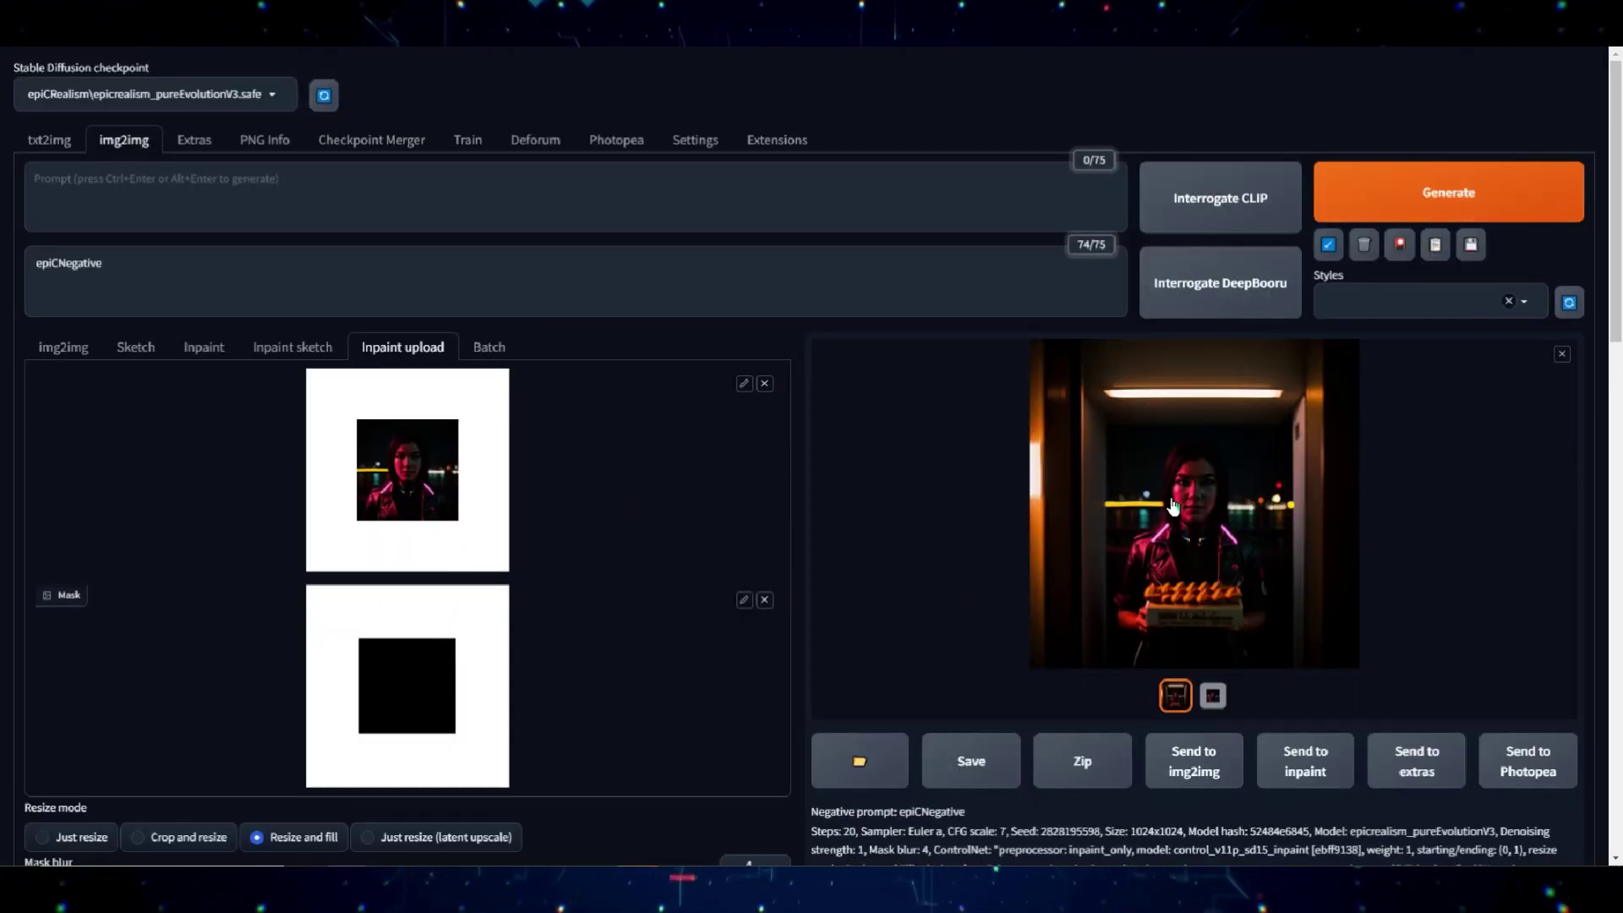
pyautogui.click(618, 140)
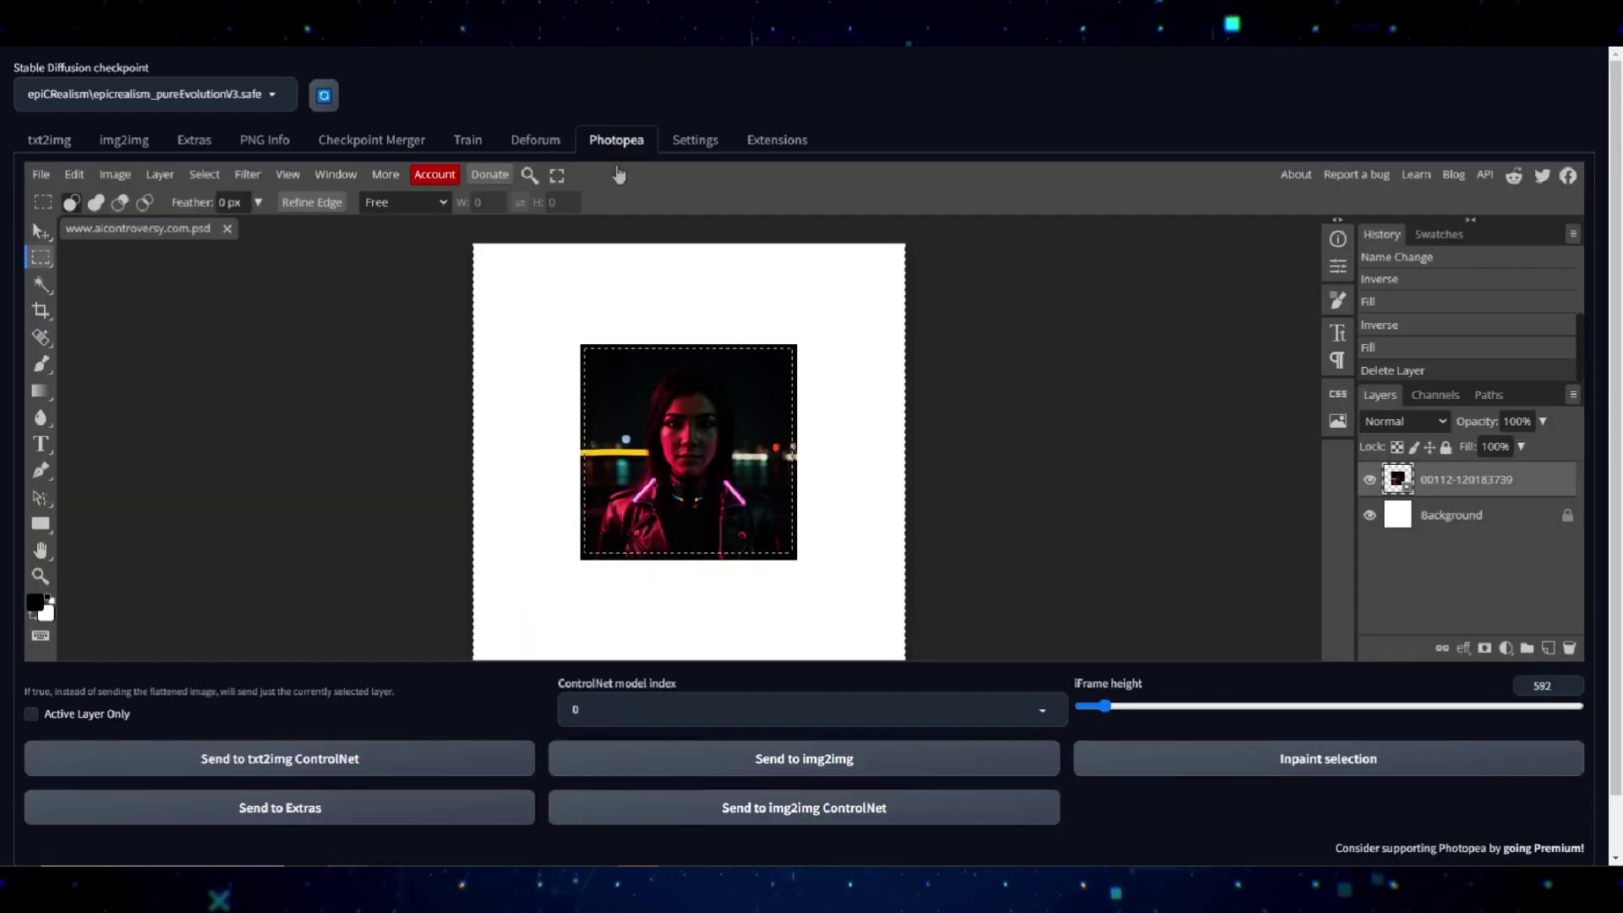
# Step: Generate with the prompt 'photo of a cyborg standing outside a dark neon lit city' and view it enlarged
pyautogui.click(125, 142)
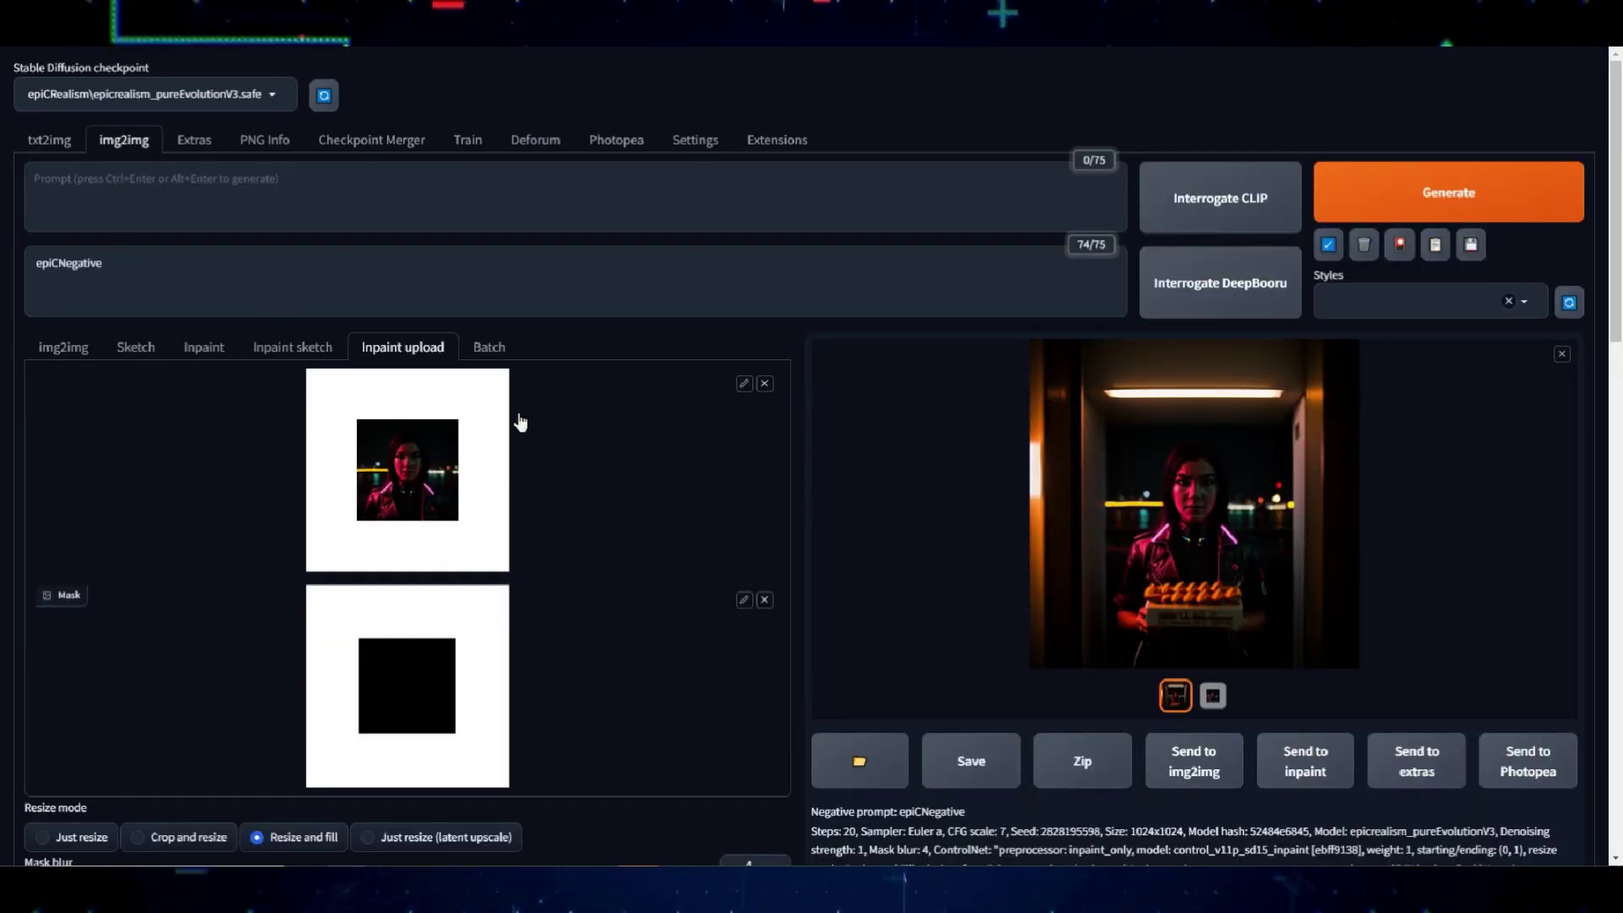
pyautogui.click(86, 204)
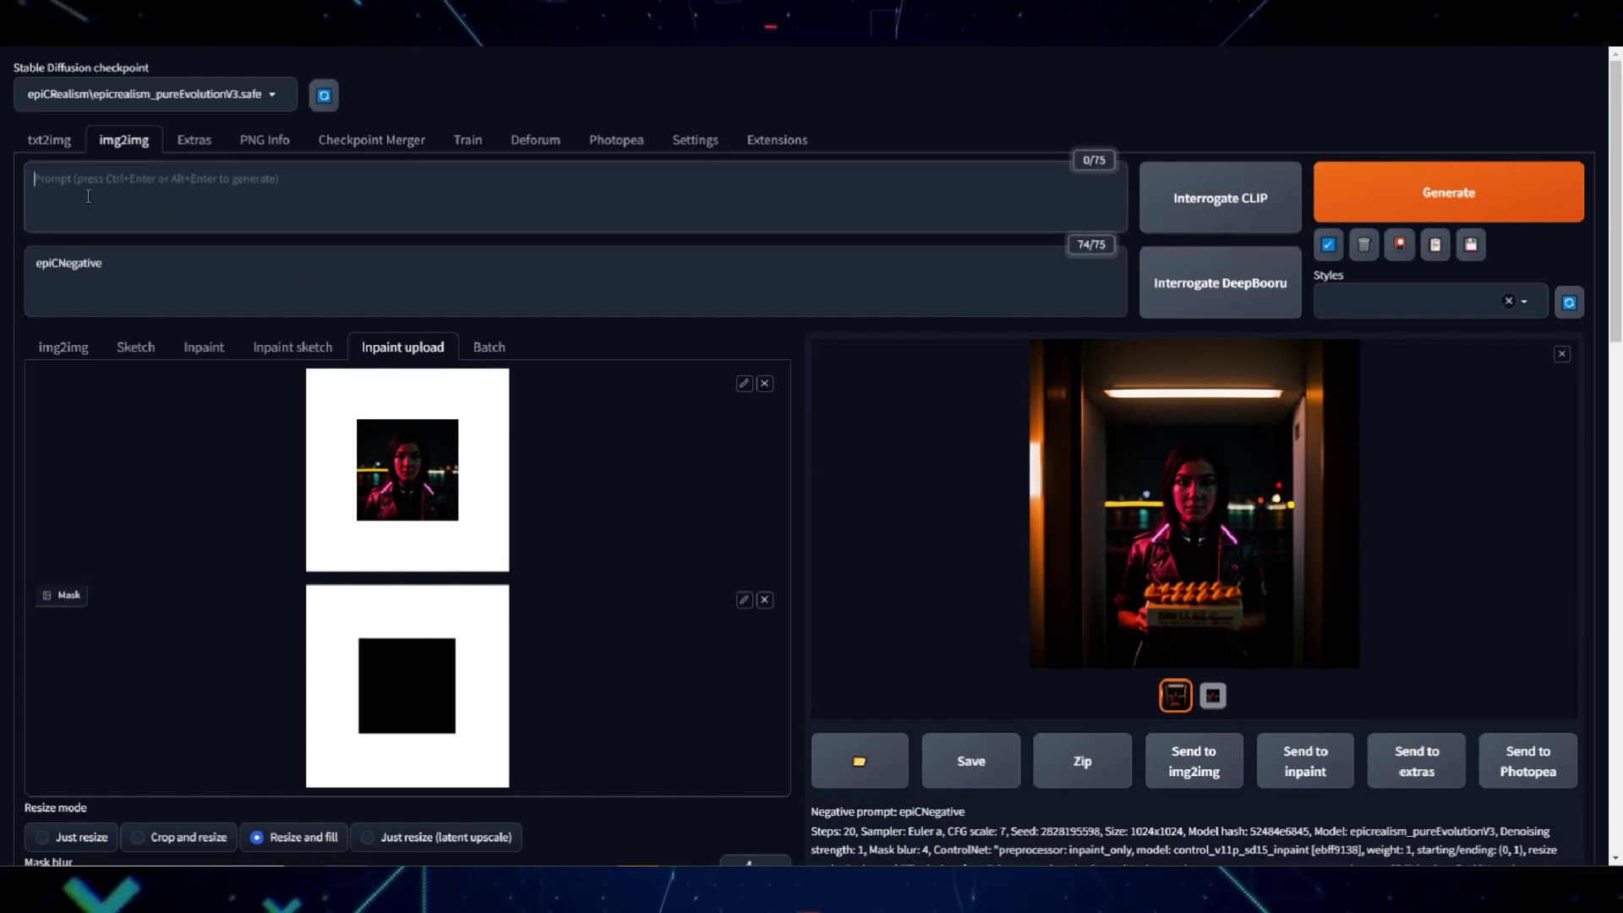
pyautogui.write('photo of a cyborg standing outside a dark neon lit city')
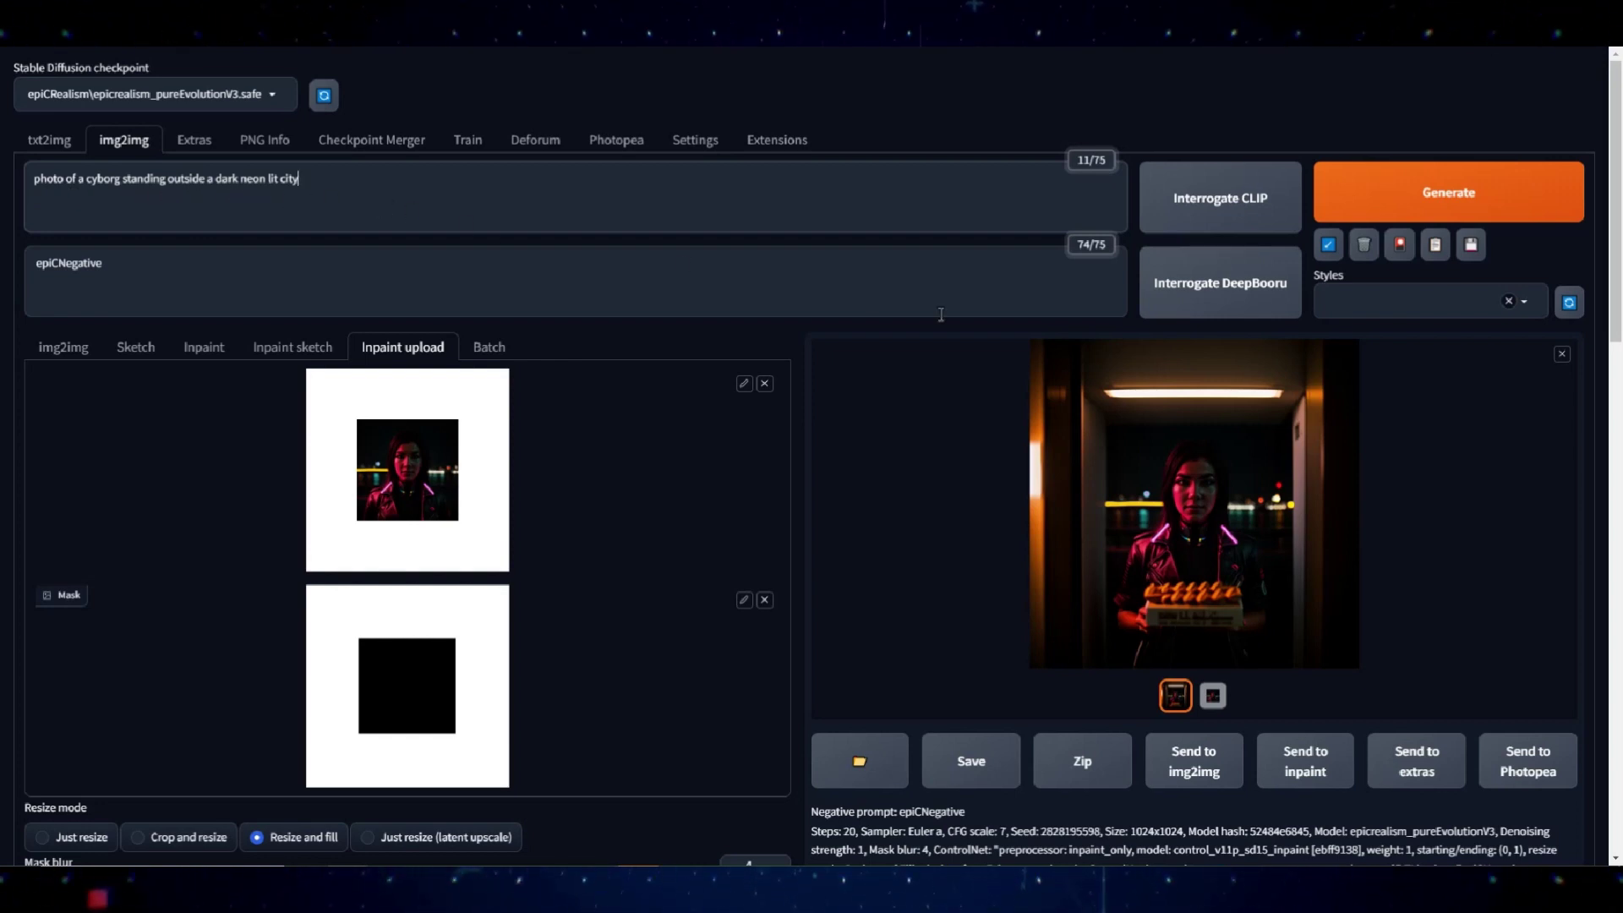
pyautogui.click(1444, 208)
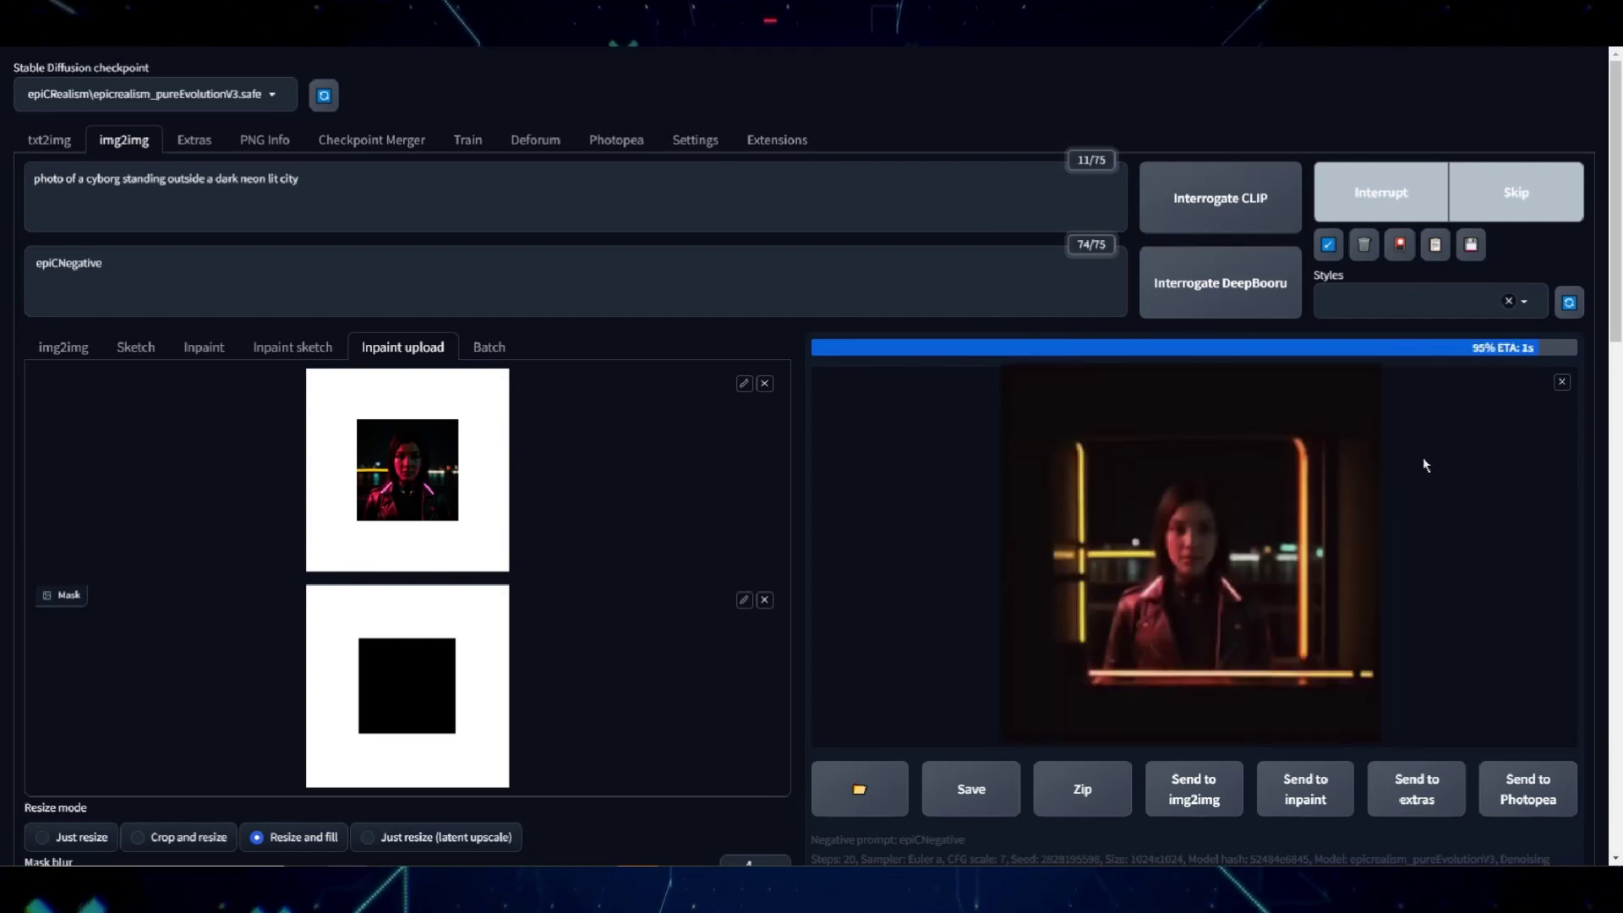
pyautogui.click(1279, 579)
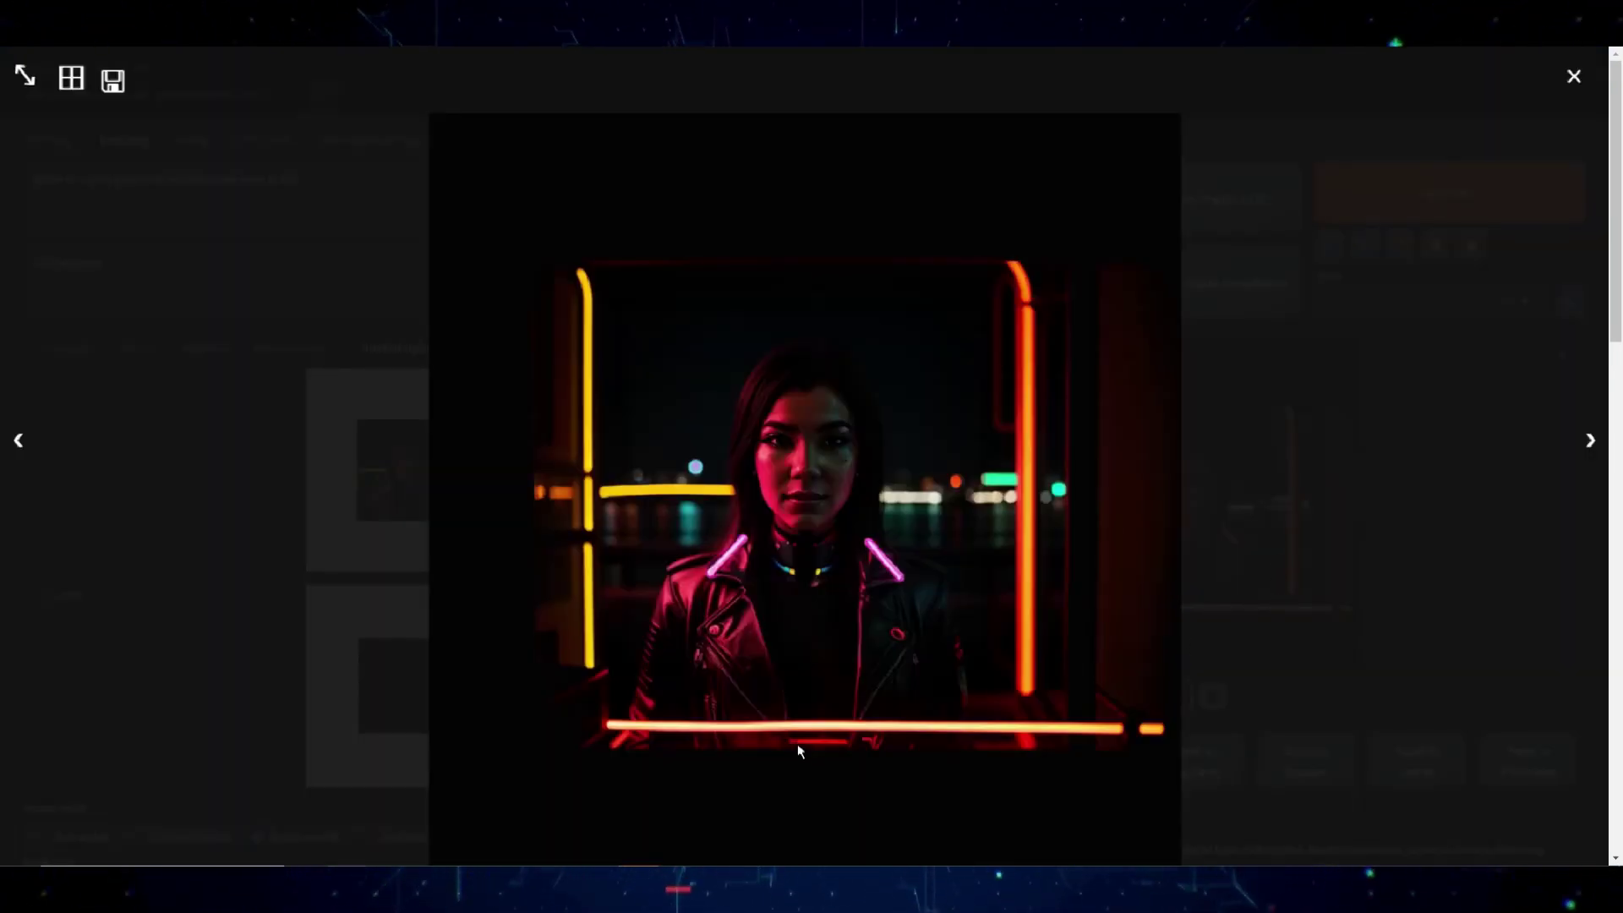
# Step: Set batch count to 2, generate two neon-city outpaints, and view them full screen
pyautogui.click(1572, 77)
pyautogui.scroll(-4, 945, 459)
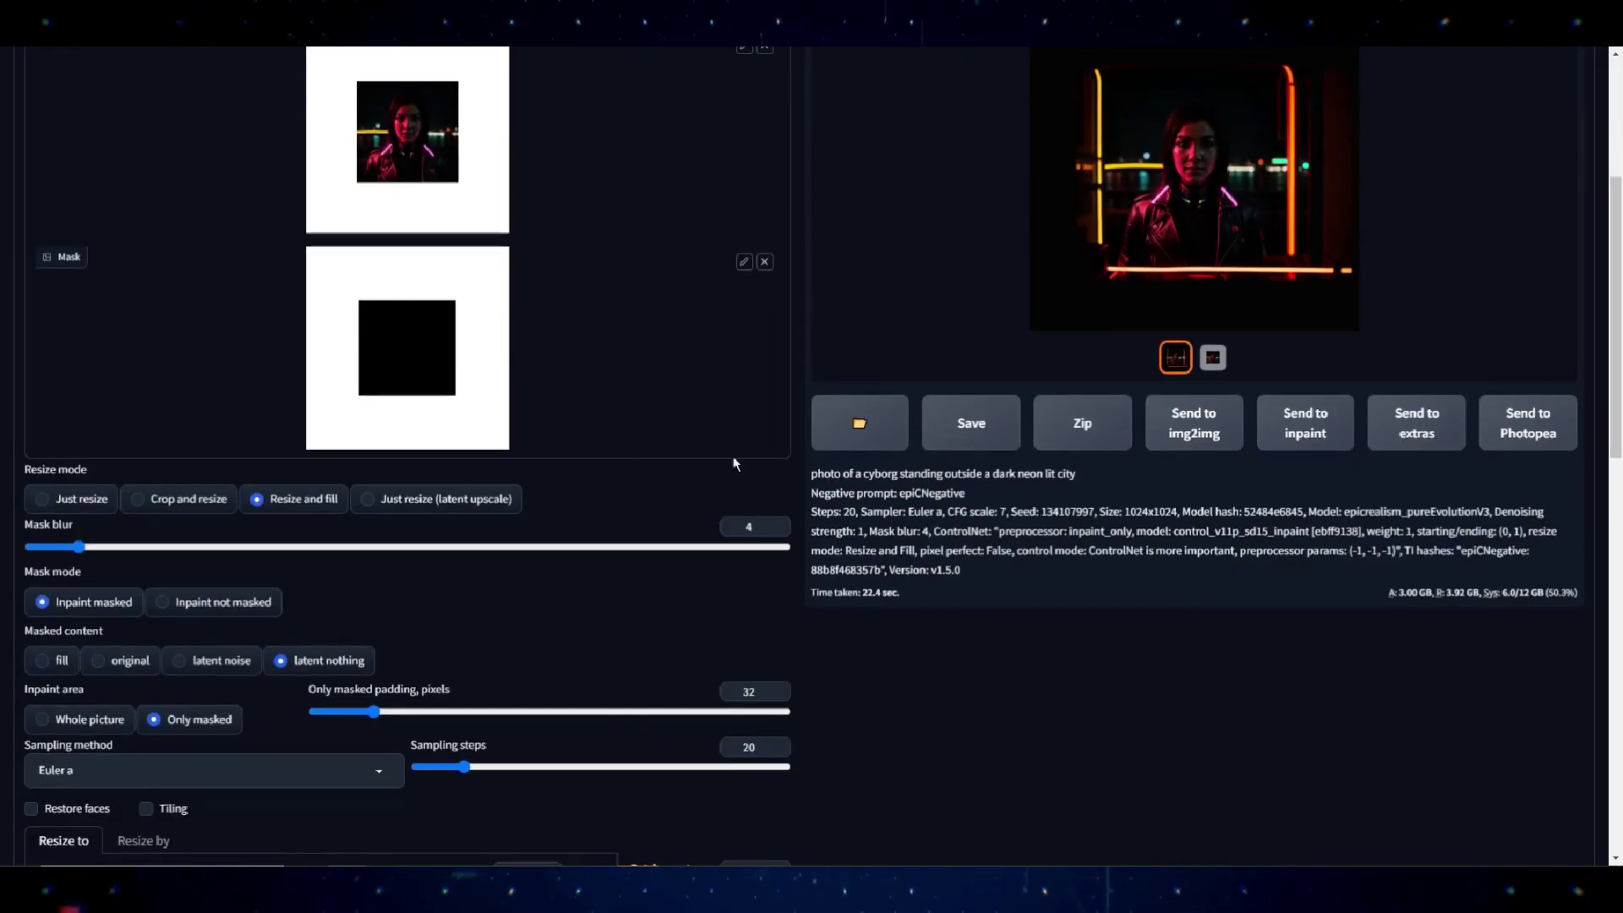
pyautogui.scroll(-4, 1319, 634)
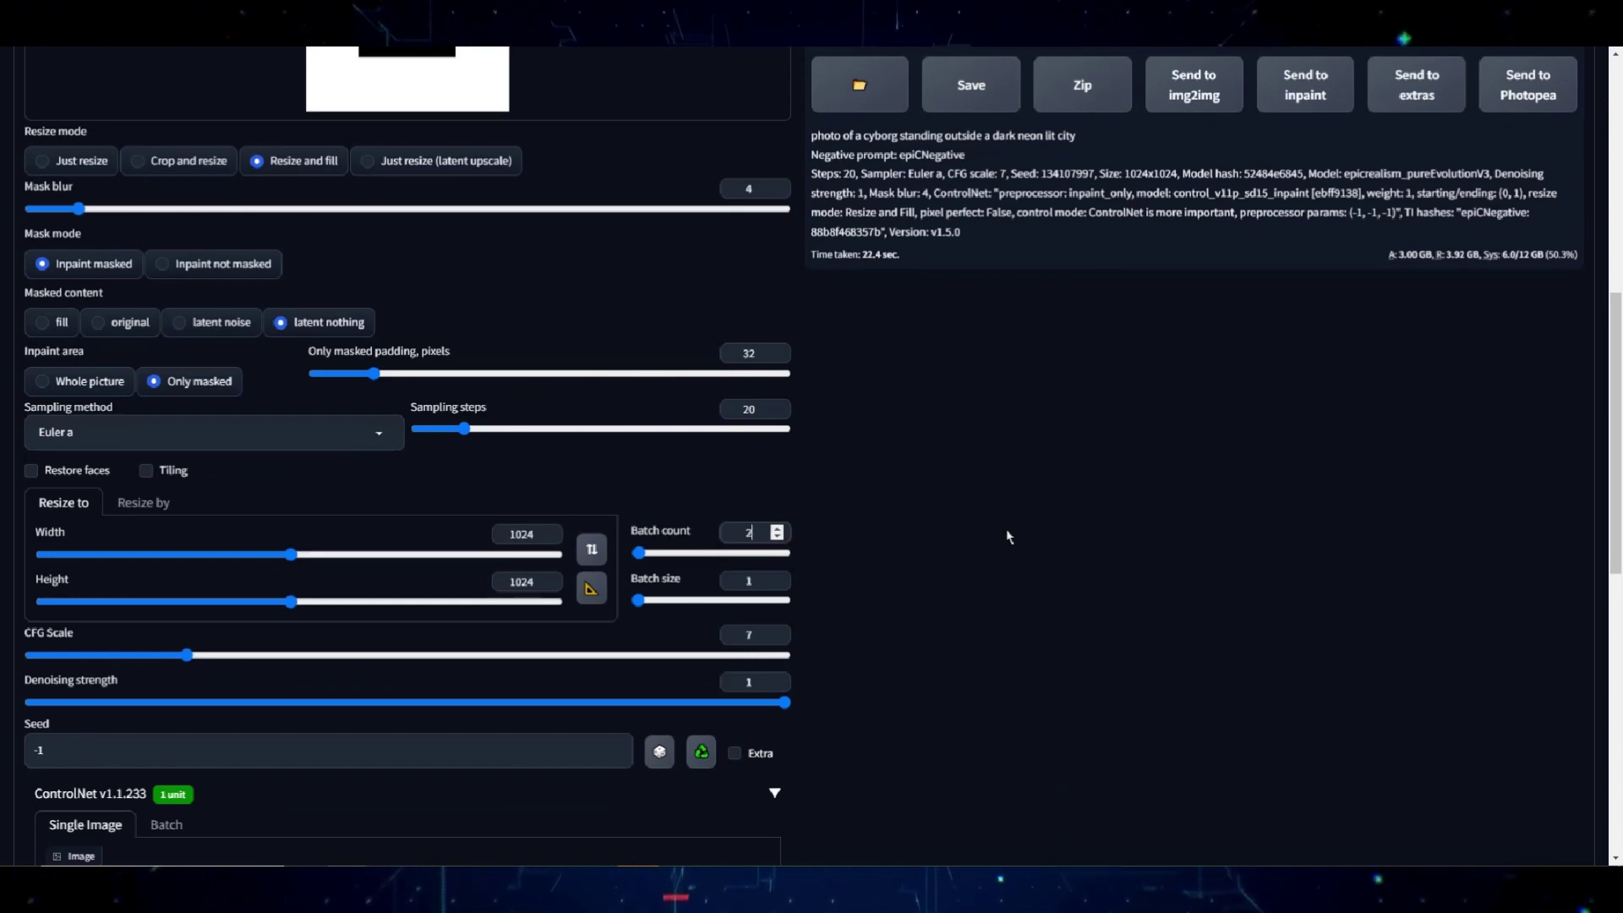
pyautogui.scroll(9, 1019, 537)
pyautogui.click(1431, 203)
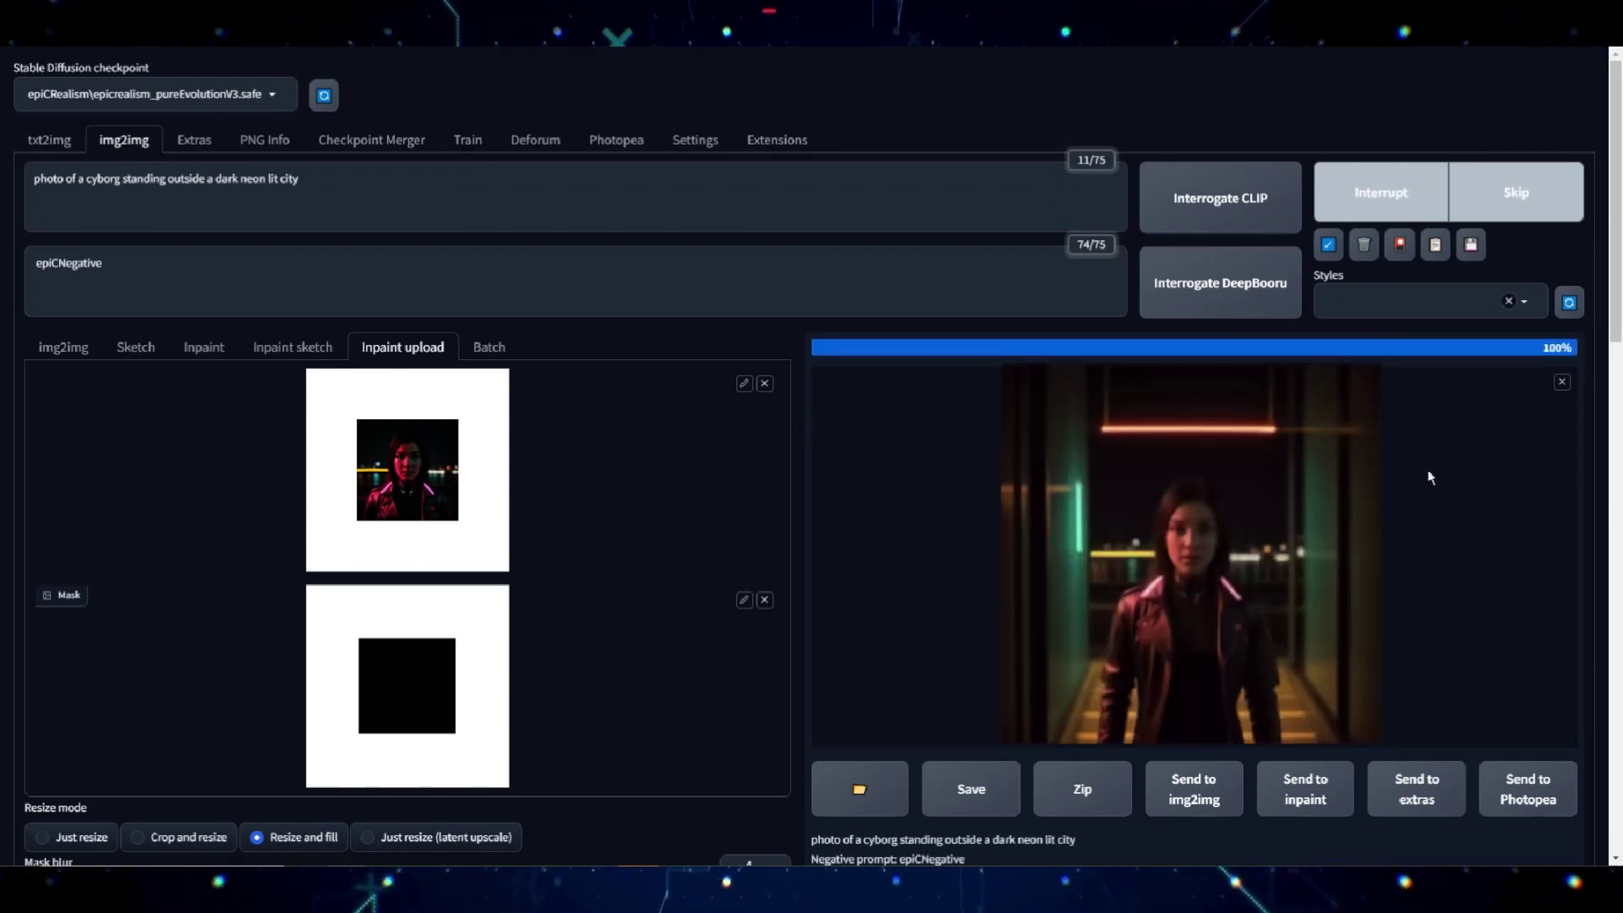
pyautogui.click(1103, 537)
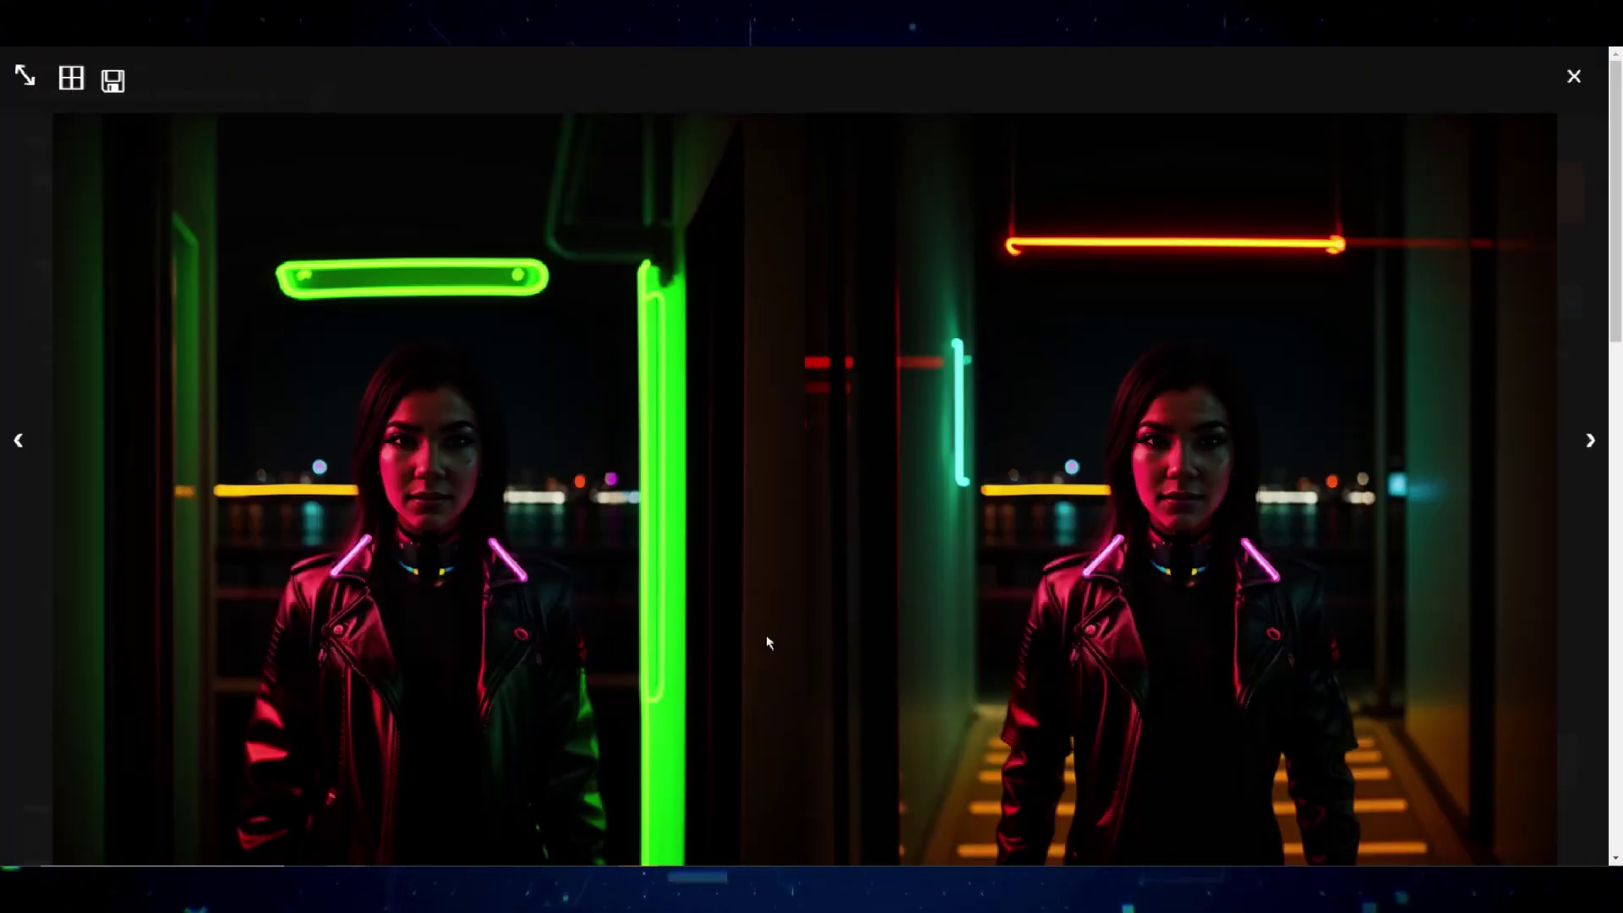
pyautogui.click(1573, 78)
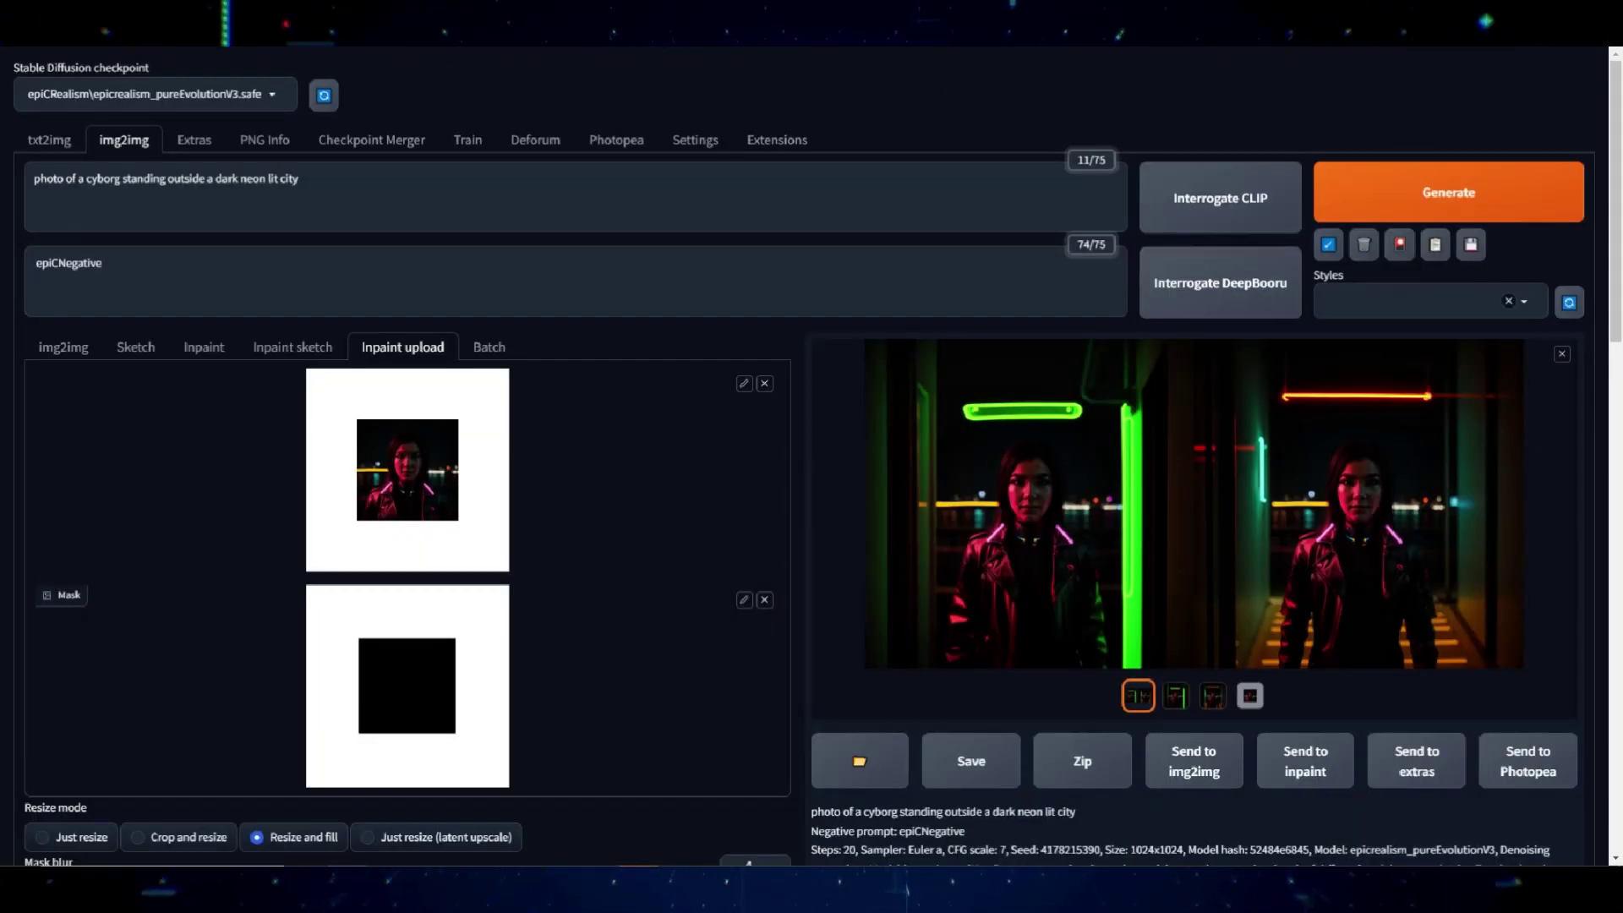
pyautogui.scroll(-7, 896, 550)
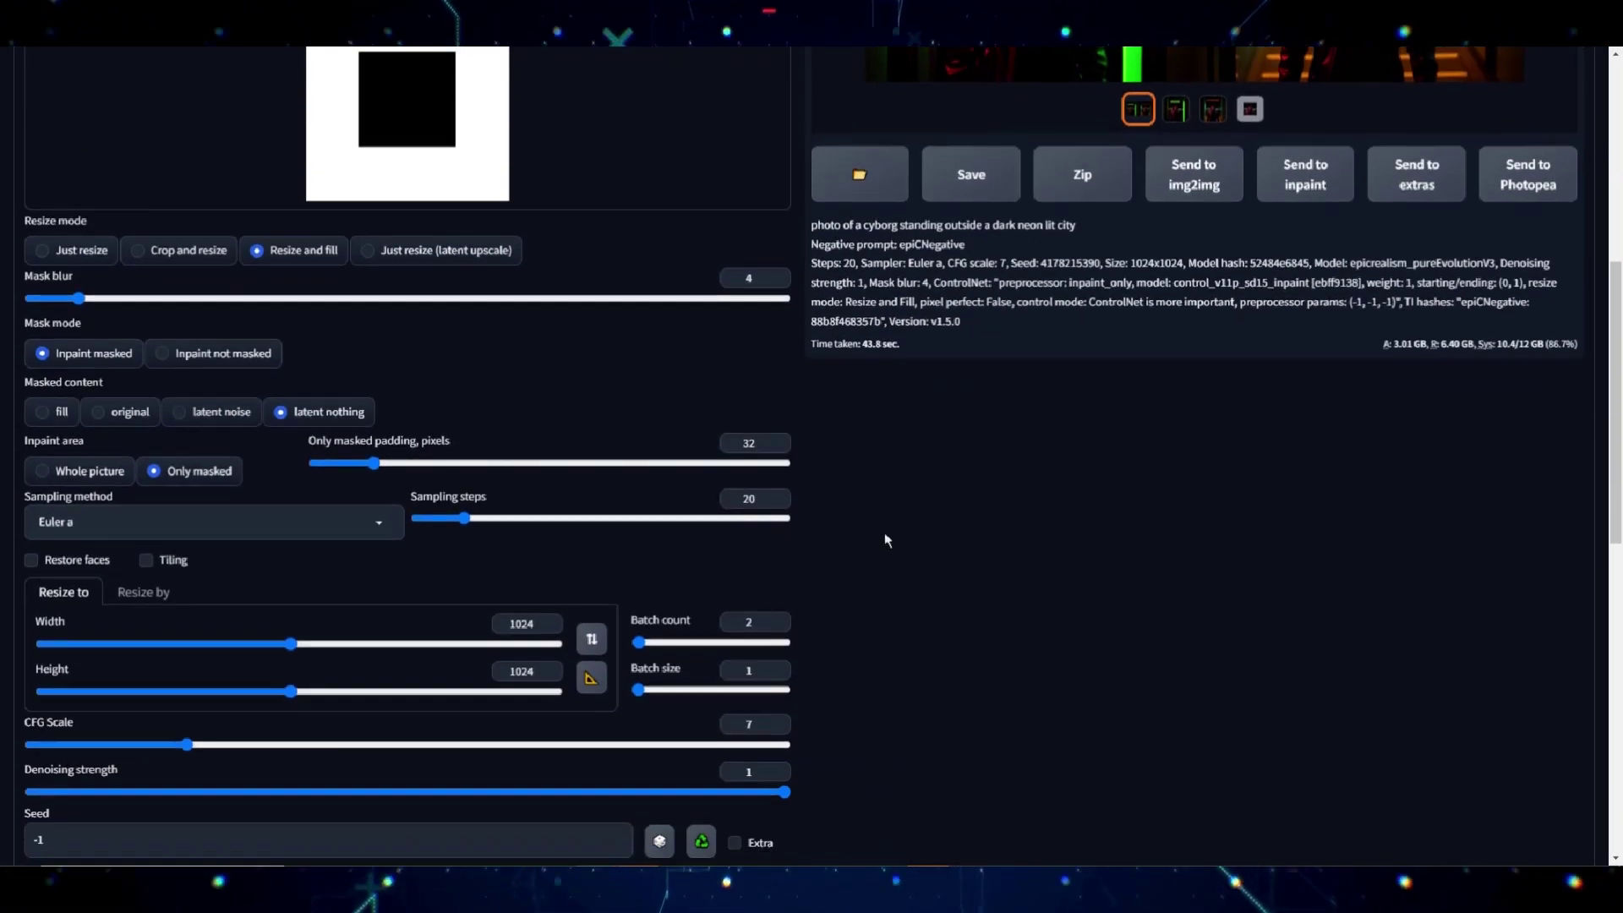
pyautogui.scroll(-2, 896, 550)
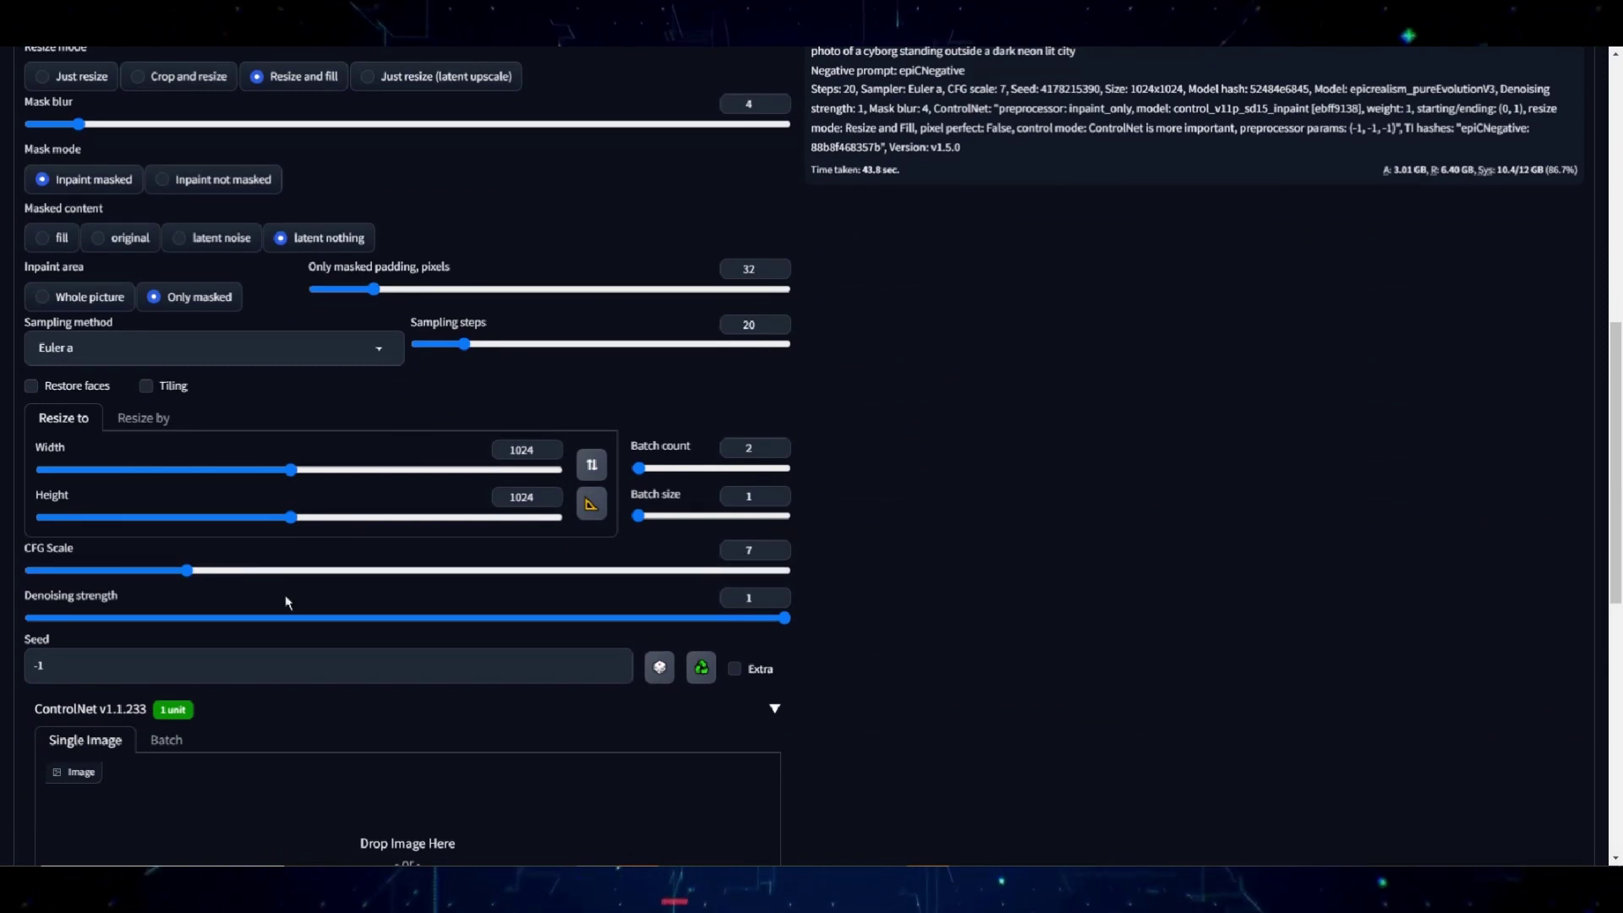
pyautogui.click(392, 353)
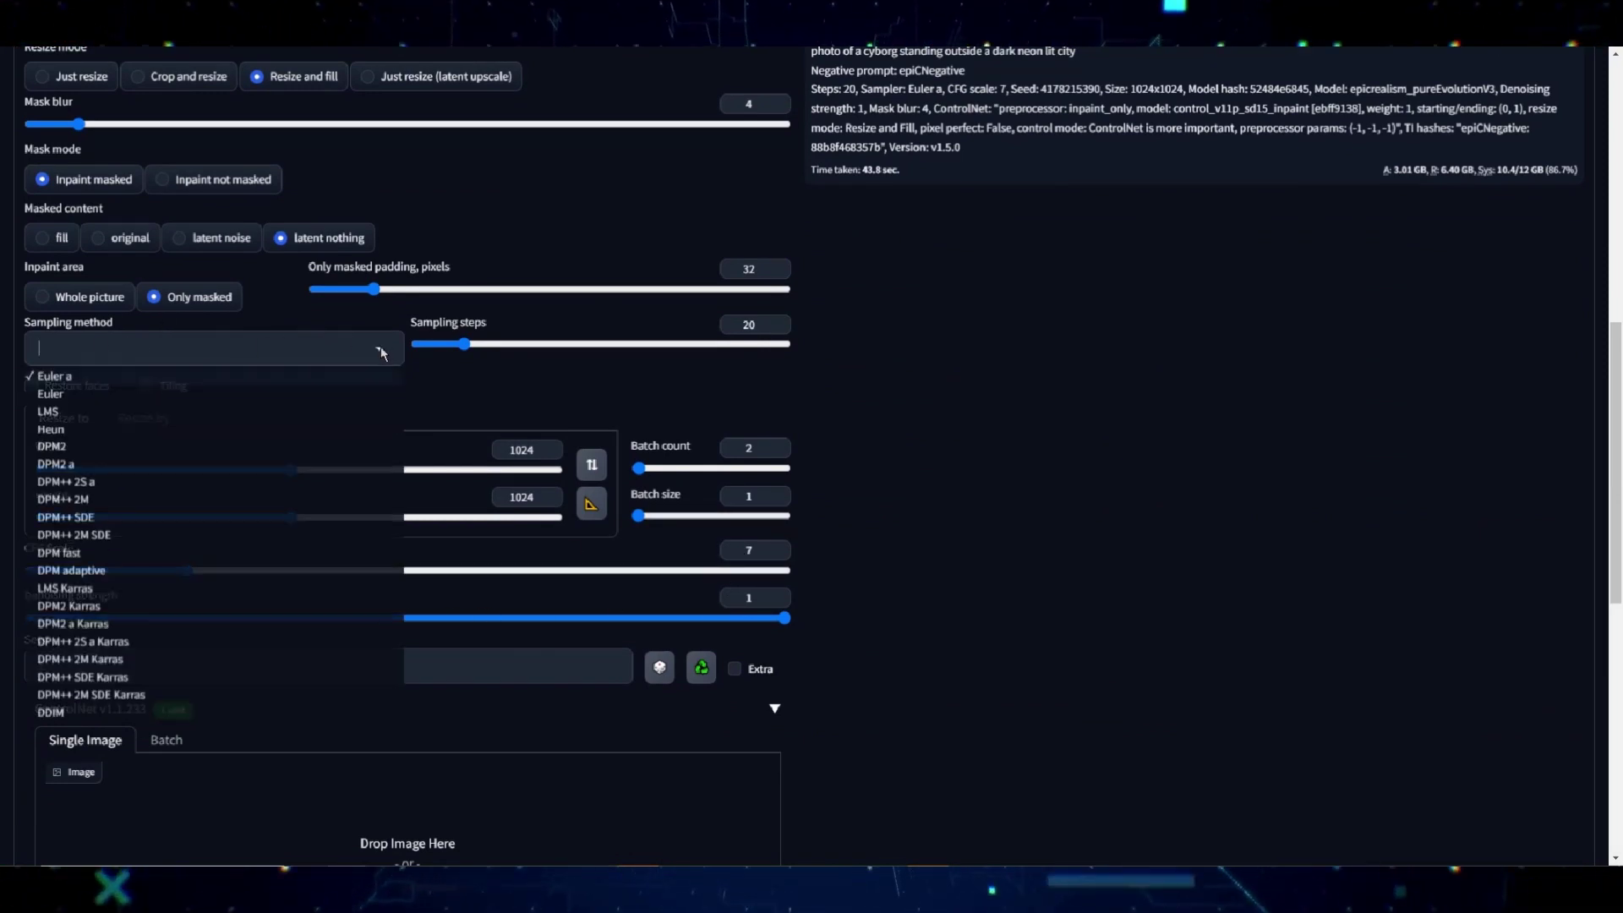
pyautogui.click(825, 409)
pyautogui.scroll(9, 839, 566)
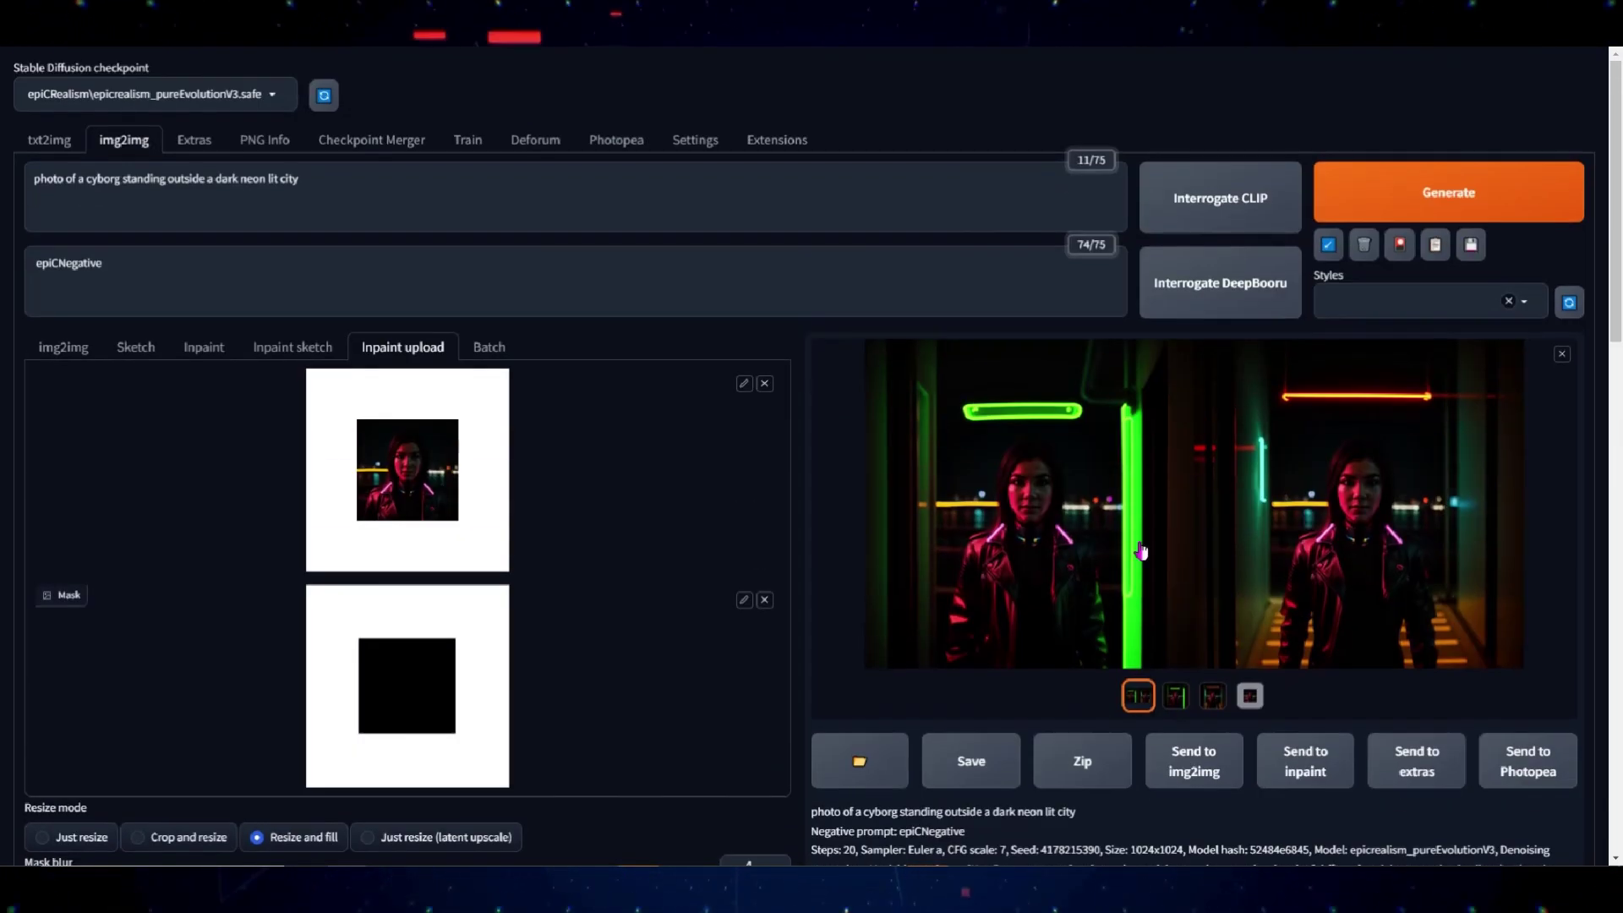
pyautogui.click(1062, 510)
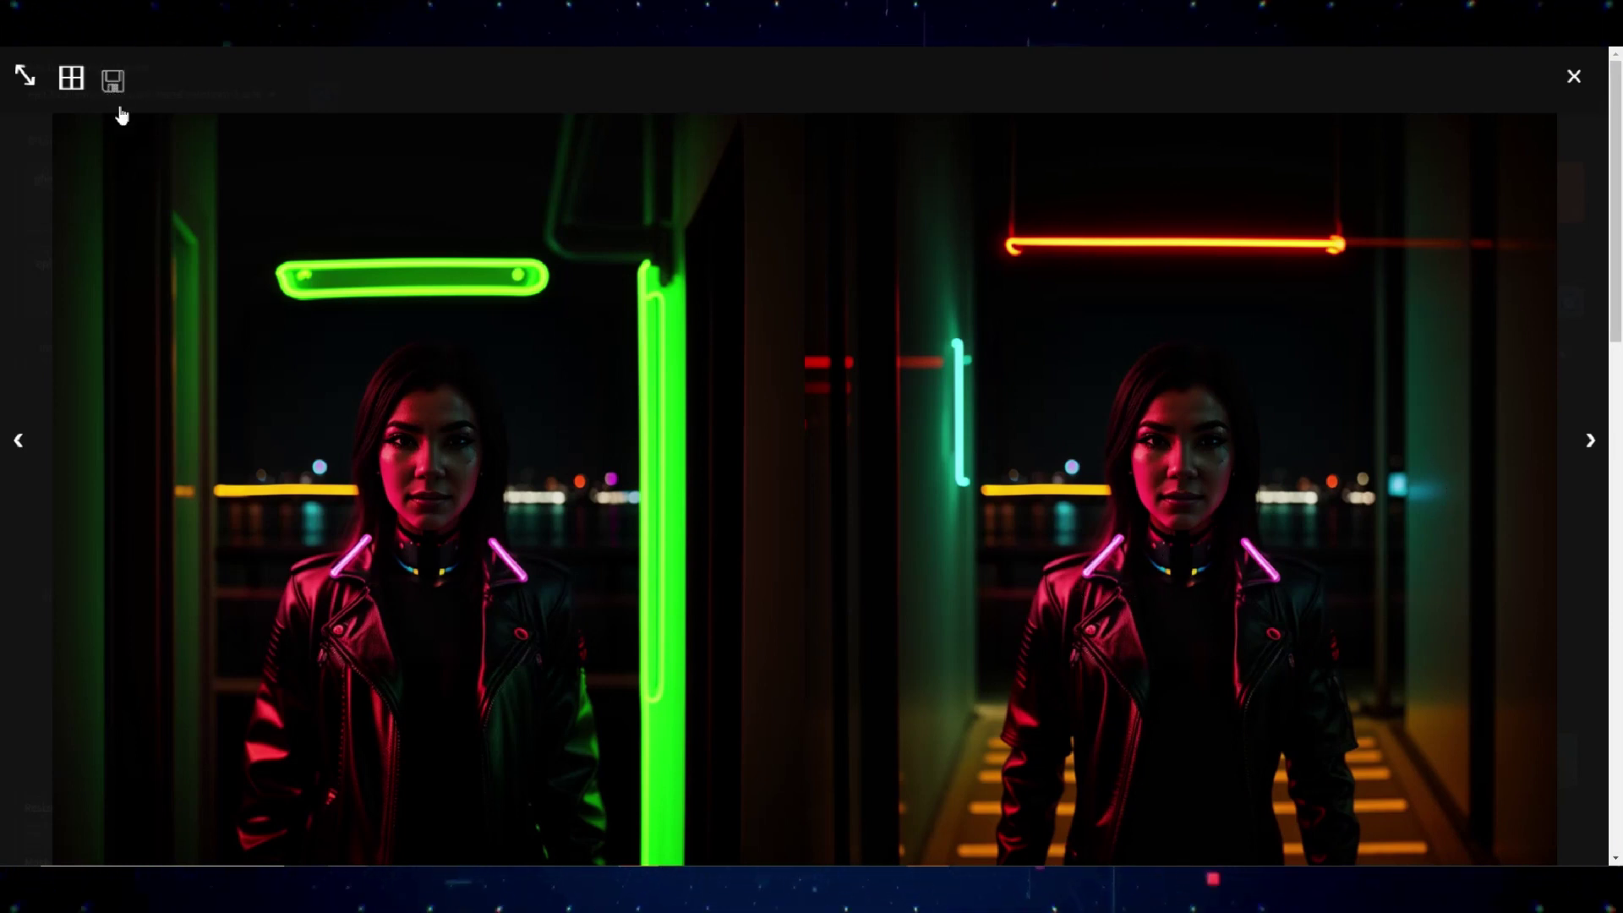
# Step: Inspect the padded original woman image full screen, then close the separate image viewer
pyautogui.click(1046, 420)
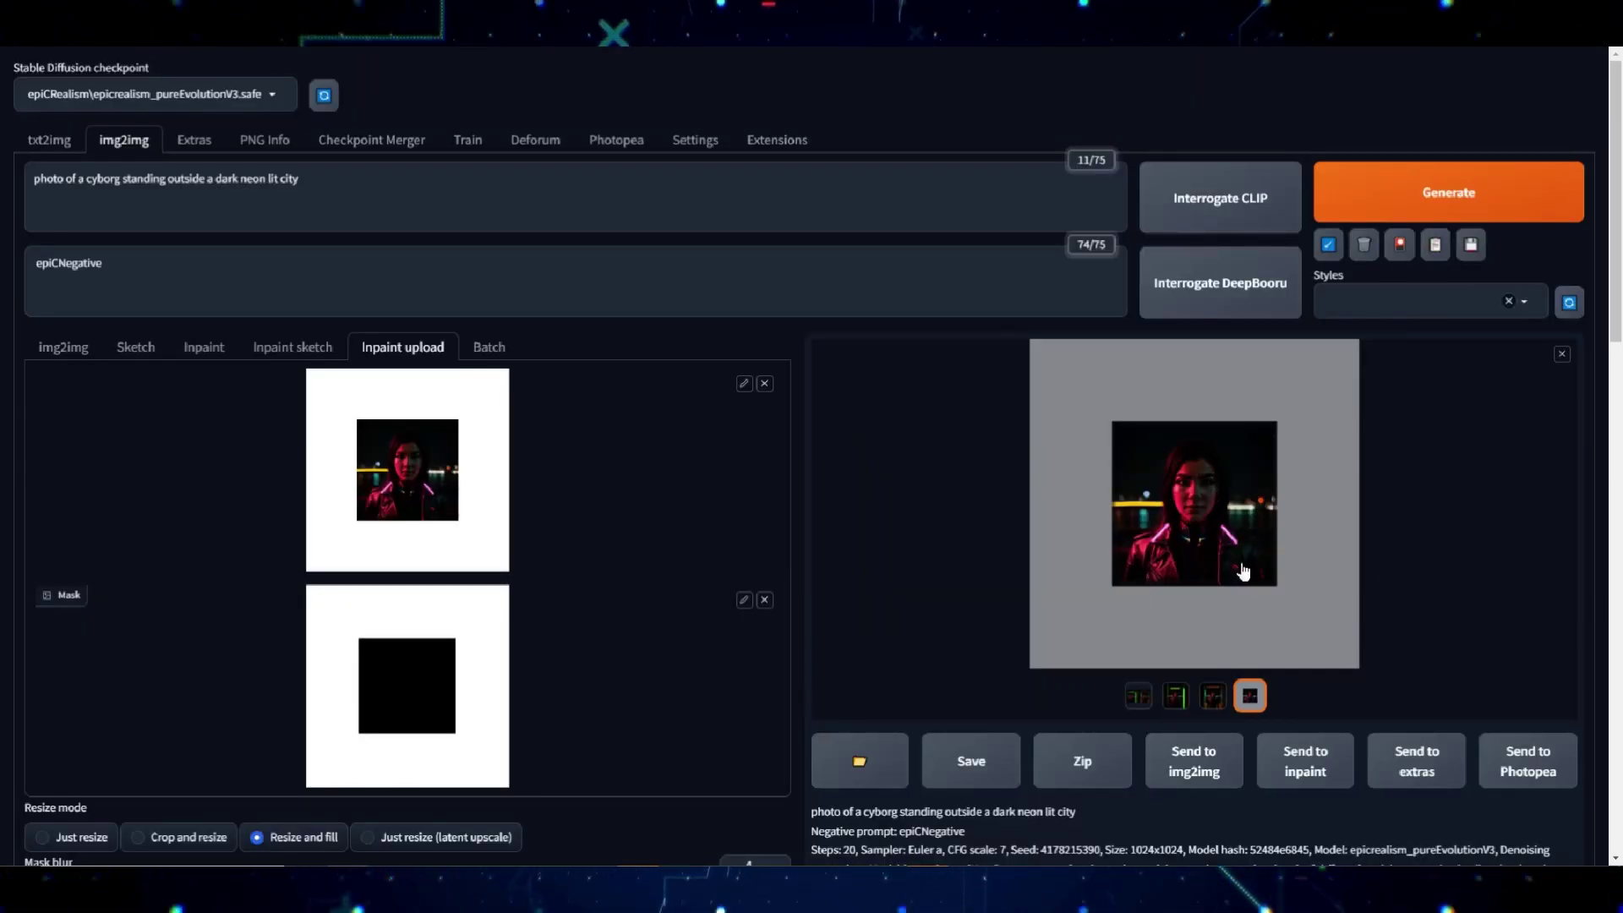
pyautogui.click(1187, 547)
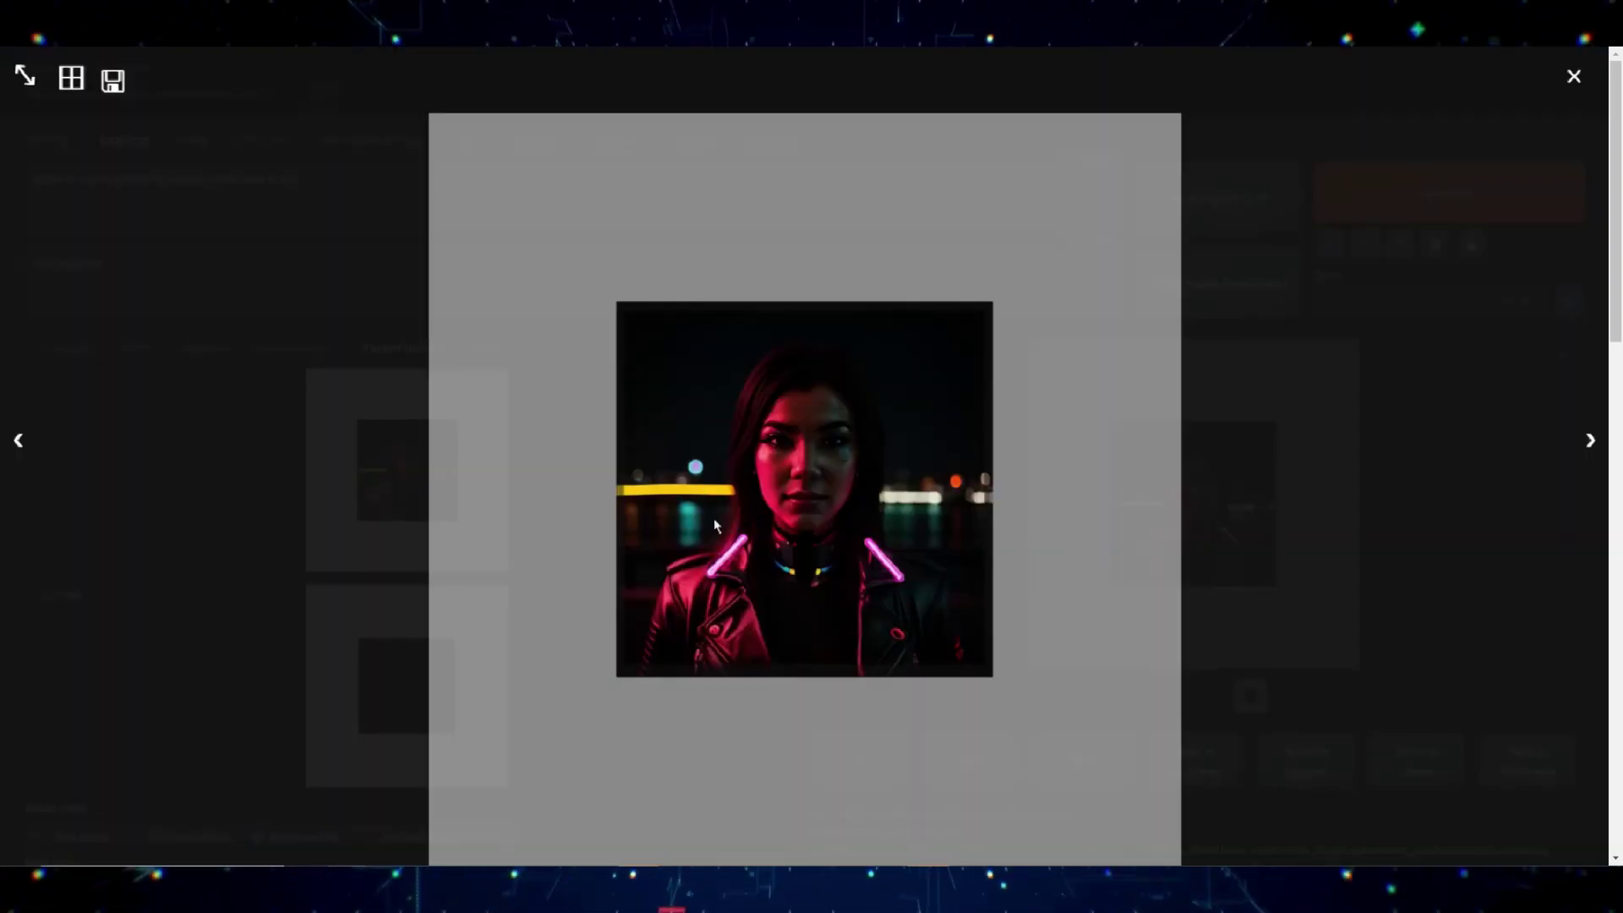
pyautogui.click(1445, 575)
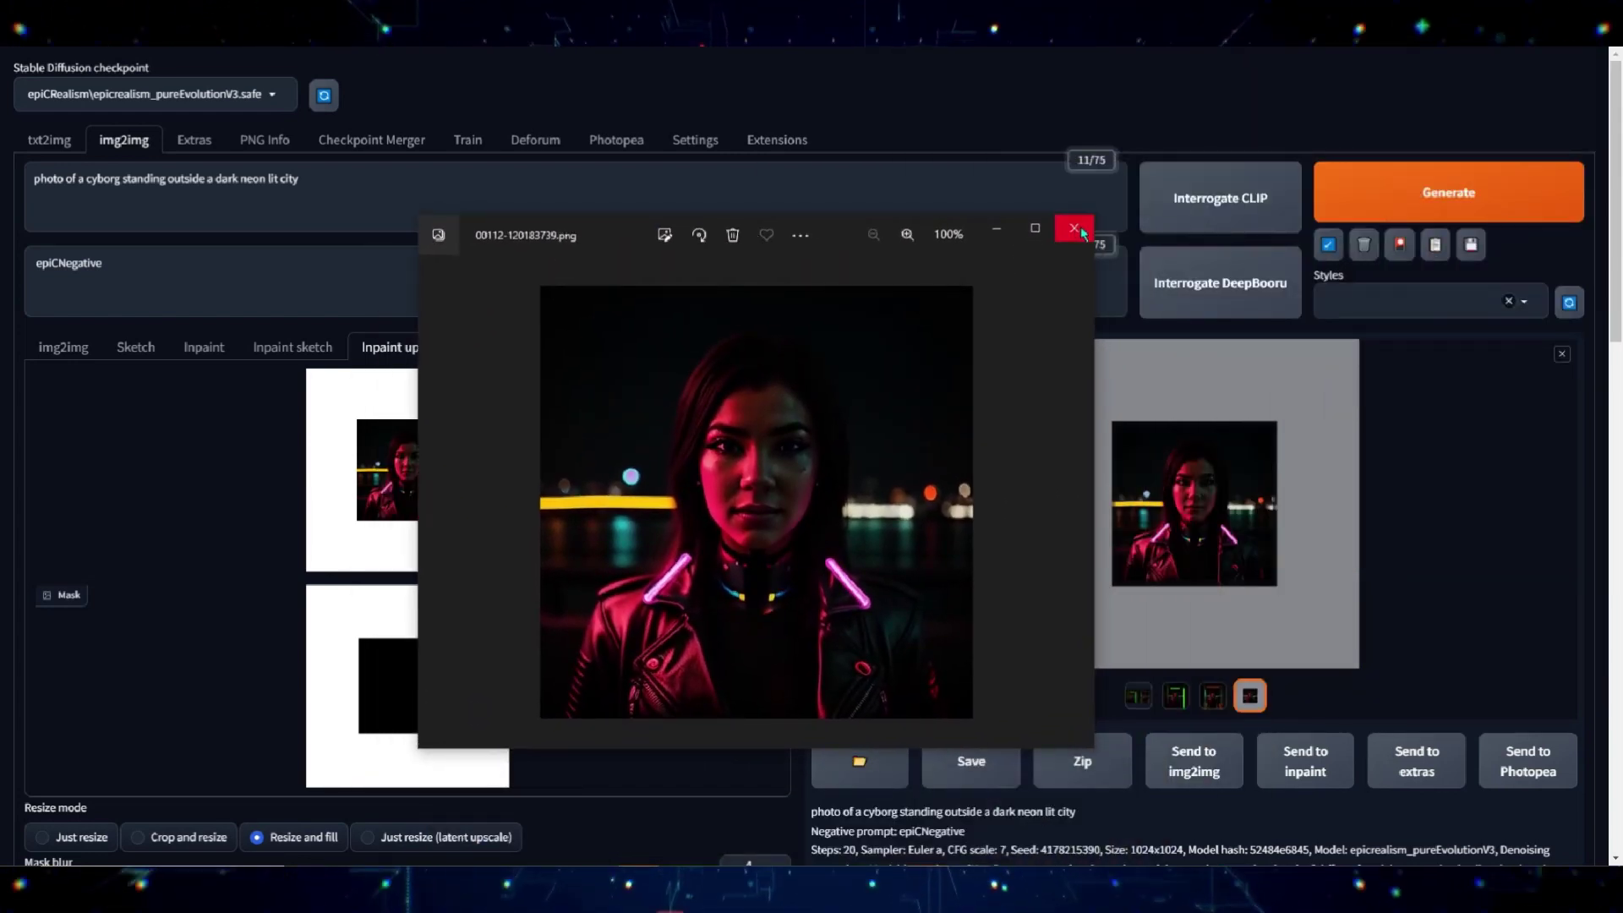
pyautogui.click(1073, 227)
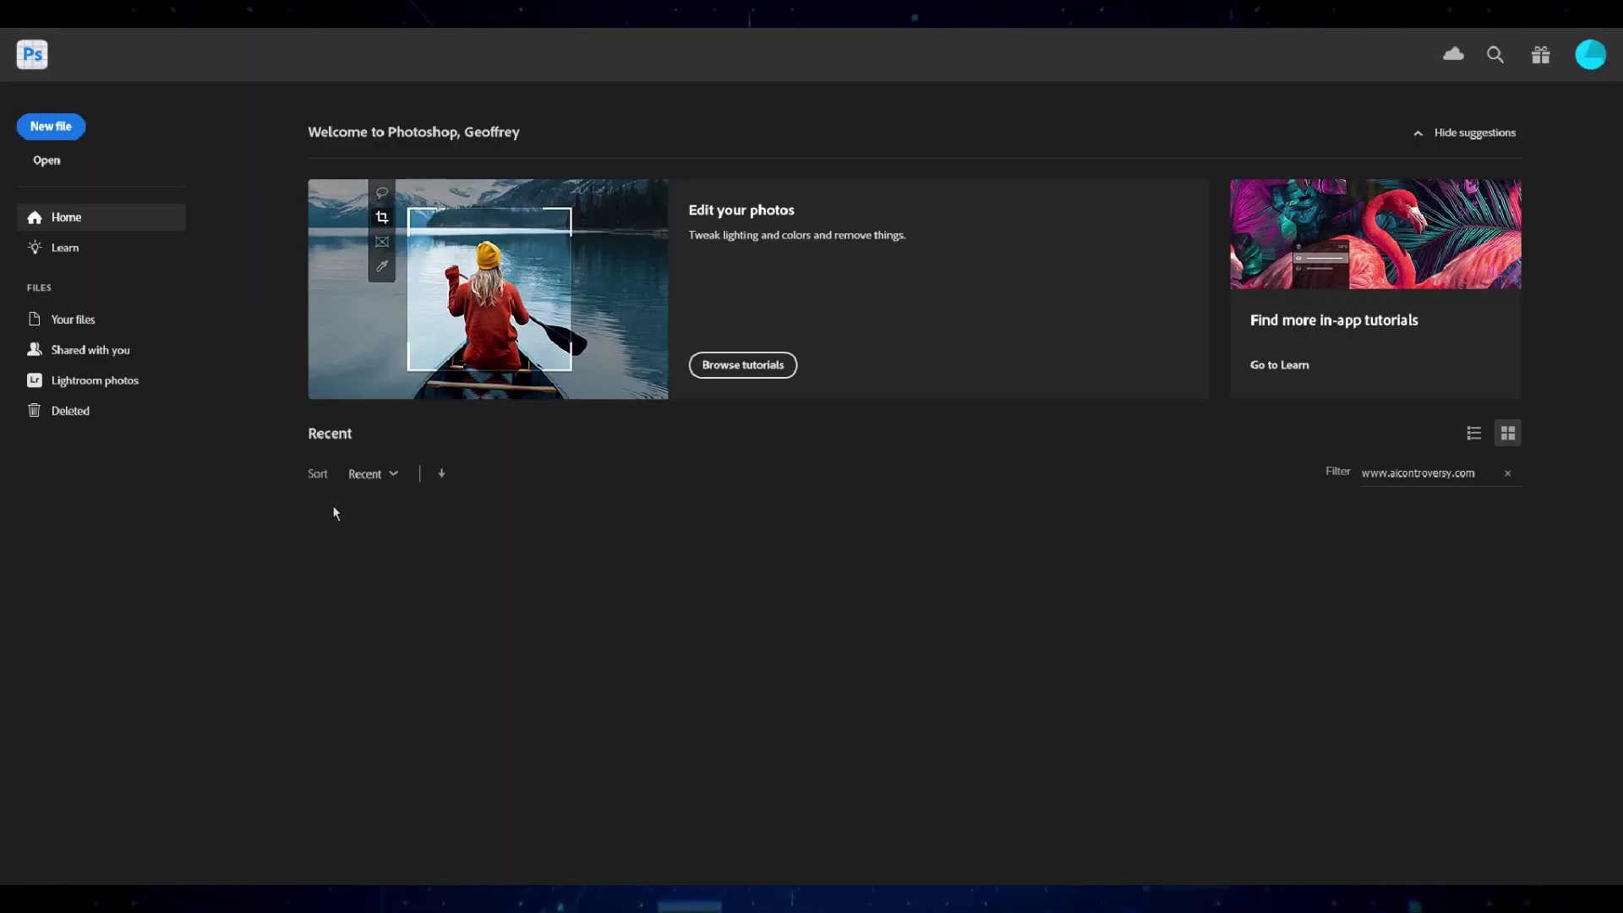
# Step: Create a new 1024x1024 document and place the cyborg photo centred on it
pyautogui.click(55, 131)
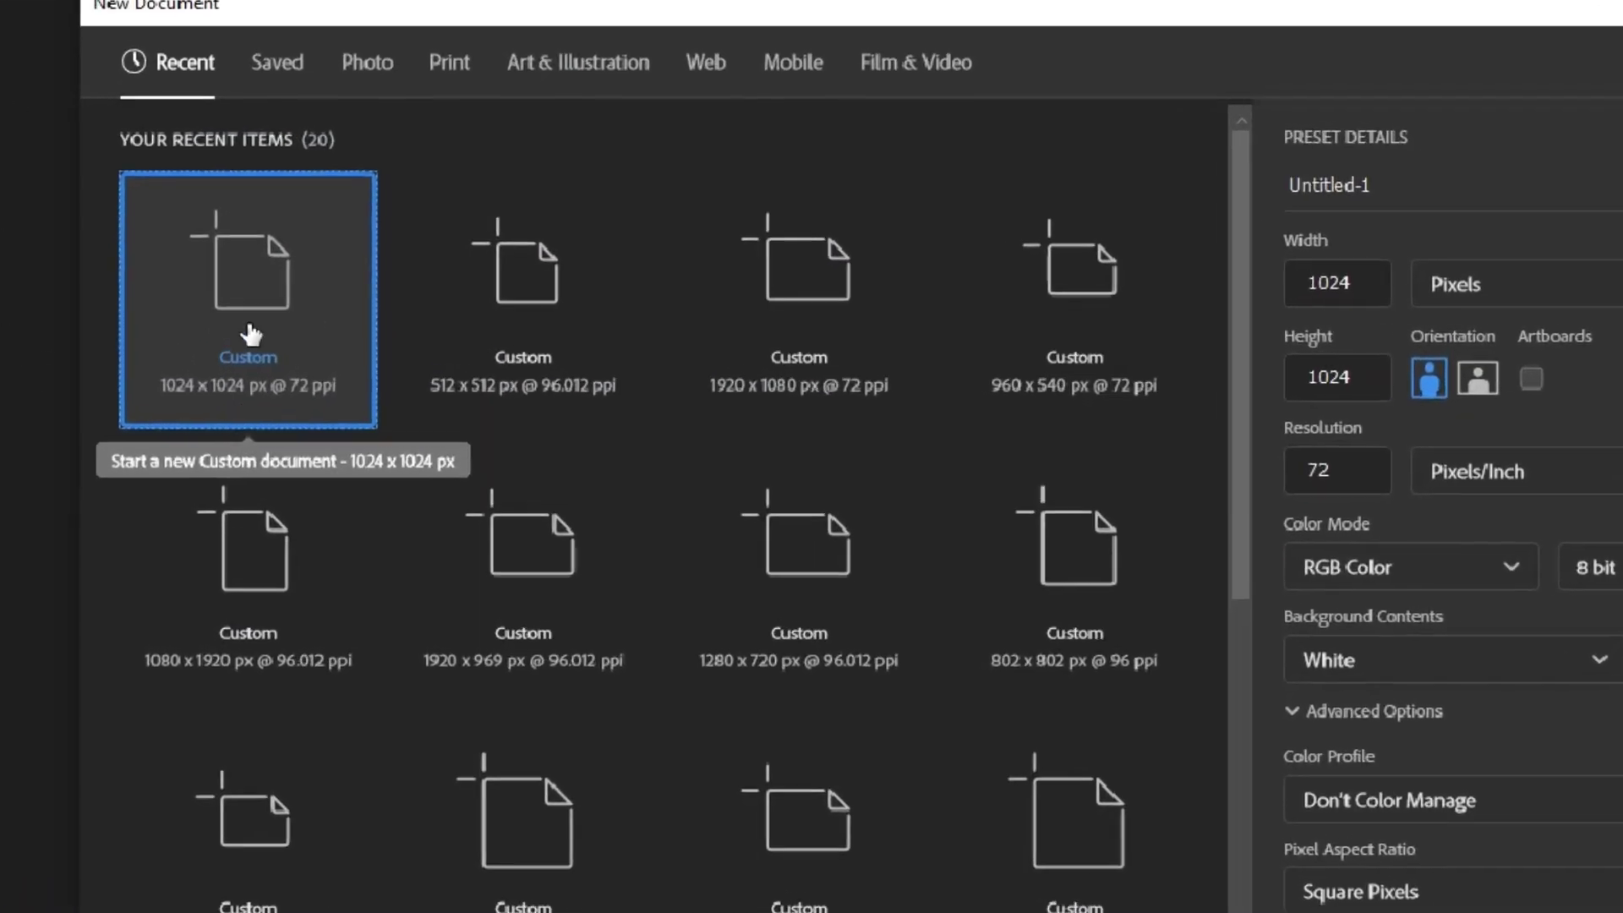
pyautogui.doubleClick(250, 332)
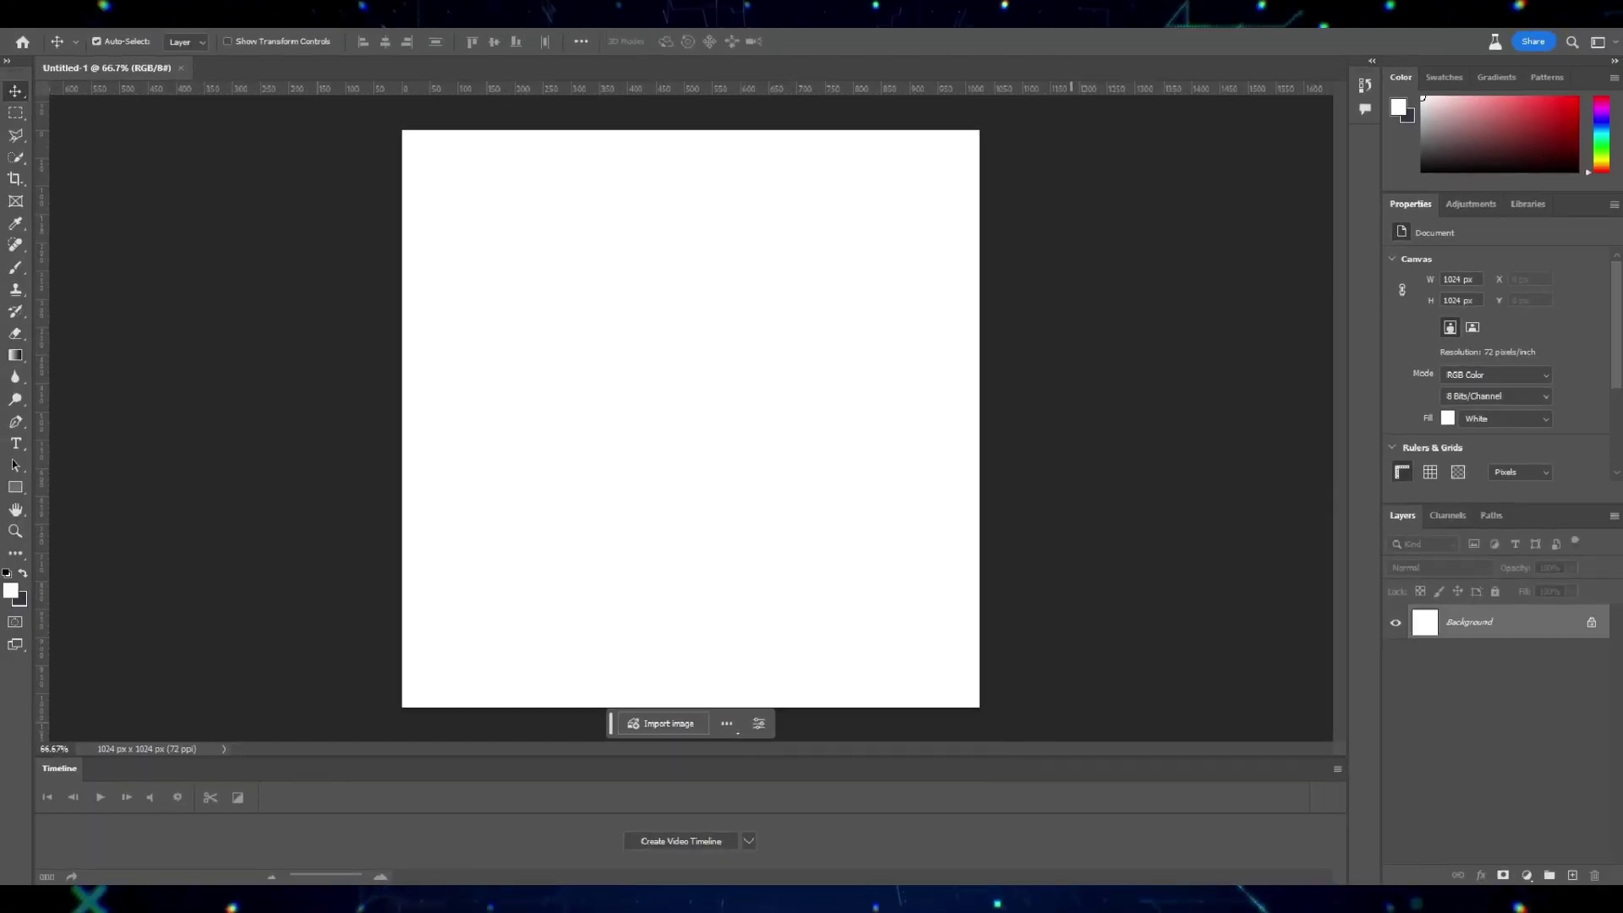
pyautogui.moveTo(1083, 385); pyautogui.dragTo(822, 491)
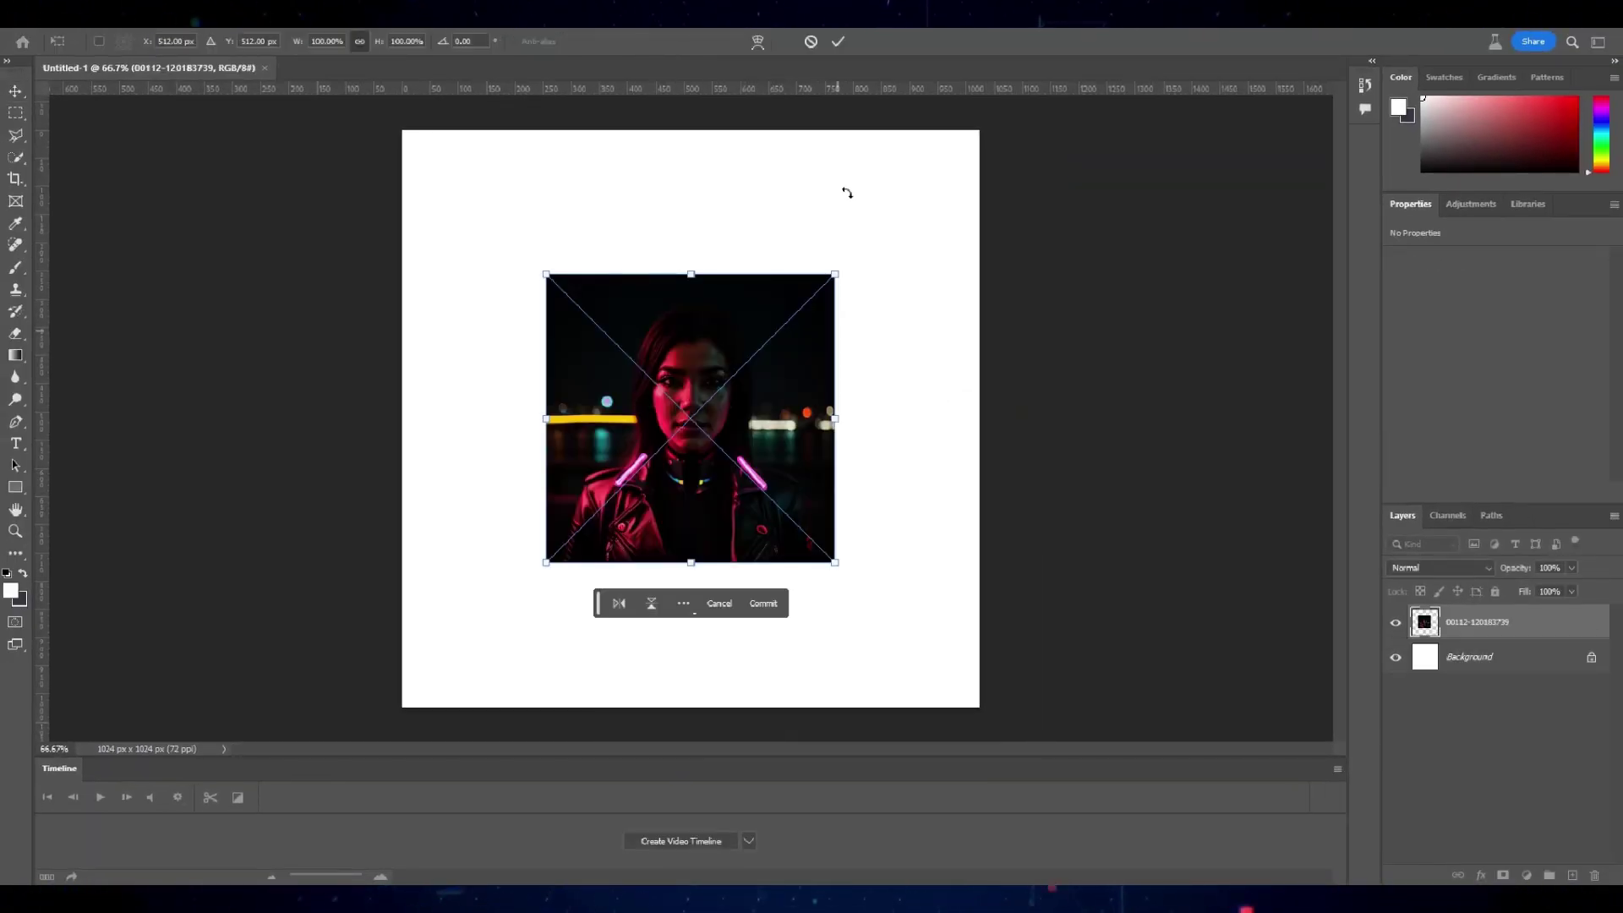
pyautogui.click(839, 44)
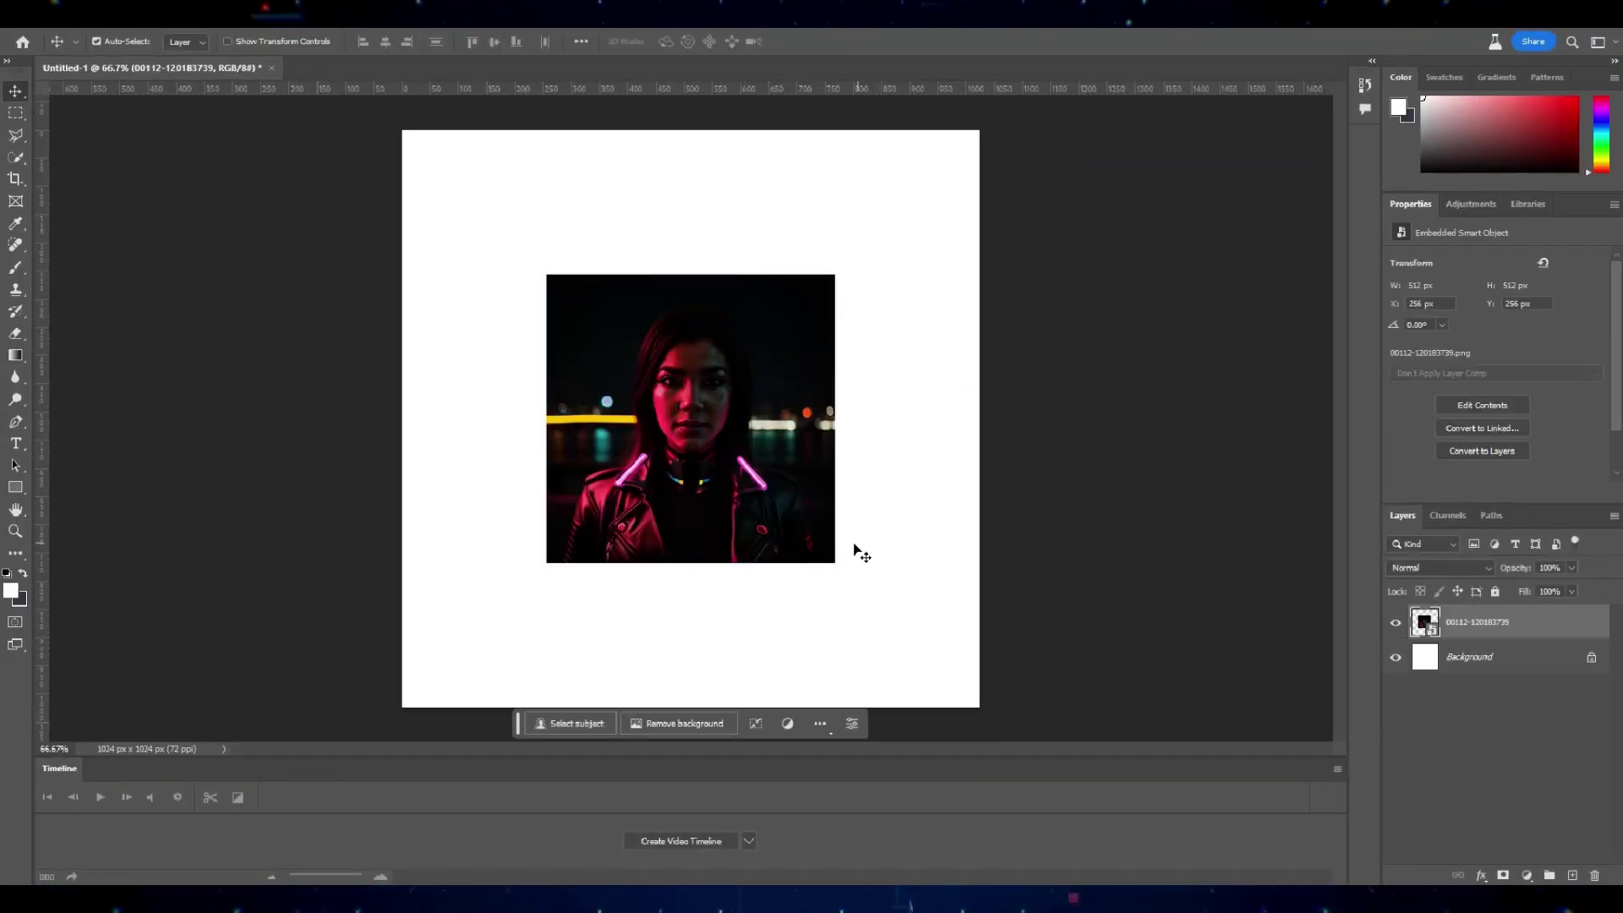
# Step: Select the photo with Rectangular Marquee, invert it, and Generative Fill with an empty prompt
pyautogui.click(15, 112)
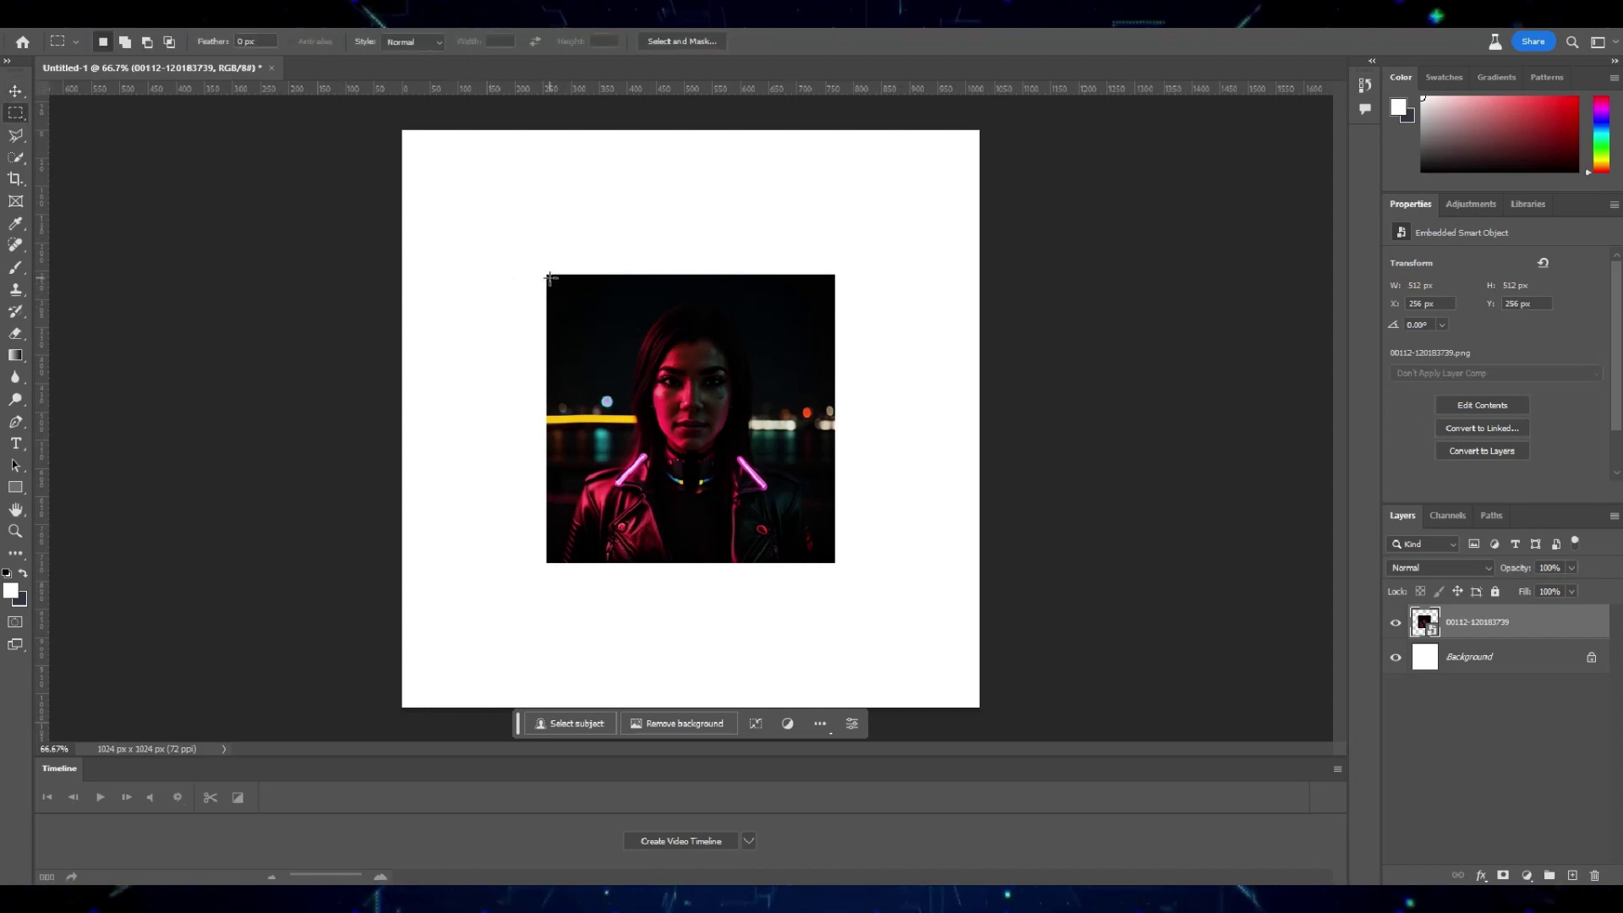
pyautogui.moveTo(549, 278); pyautogui.dragTo(833, 561)
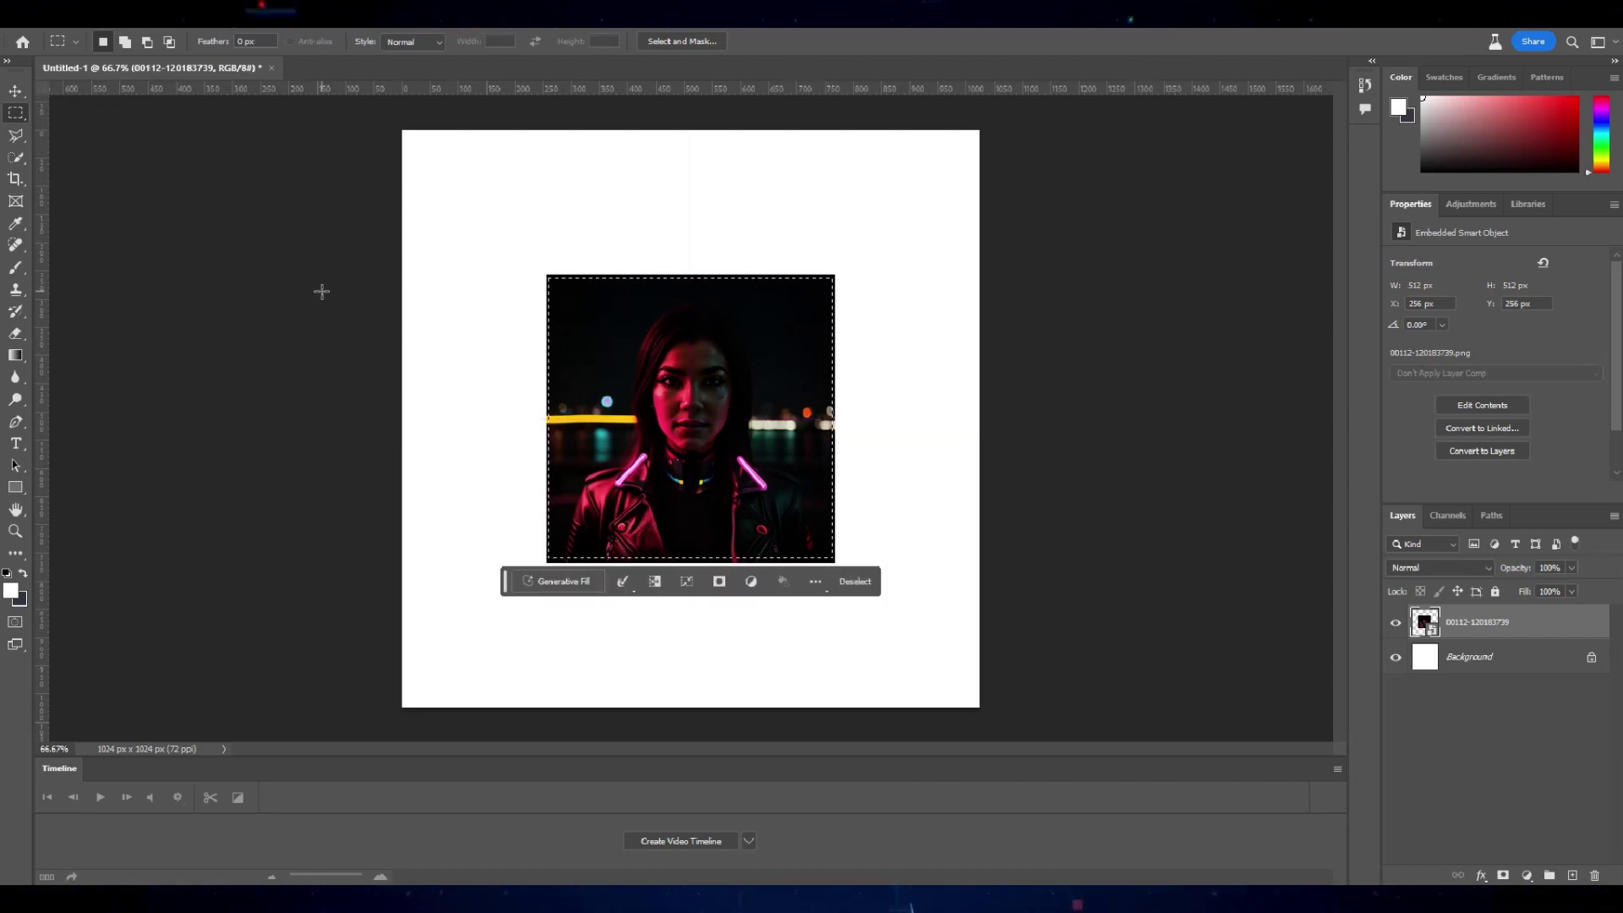
pyautogui.hotkey('ctrl', 'shift', 'i')
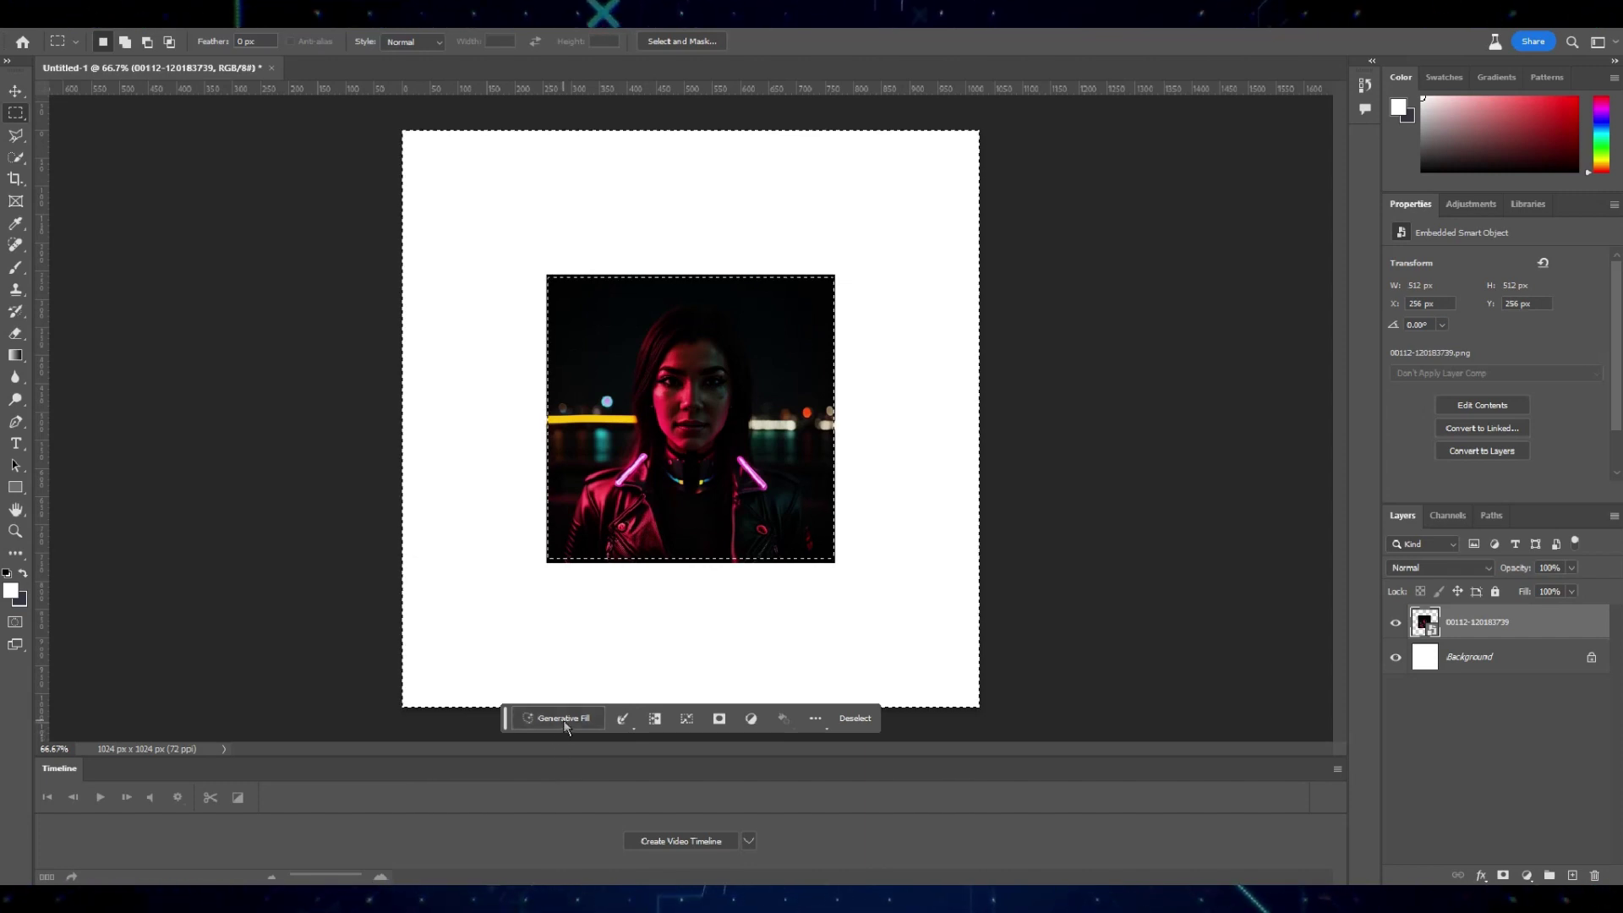
pyautogui.click(559, 719)
pyautogui.click(773, 720)
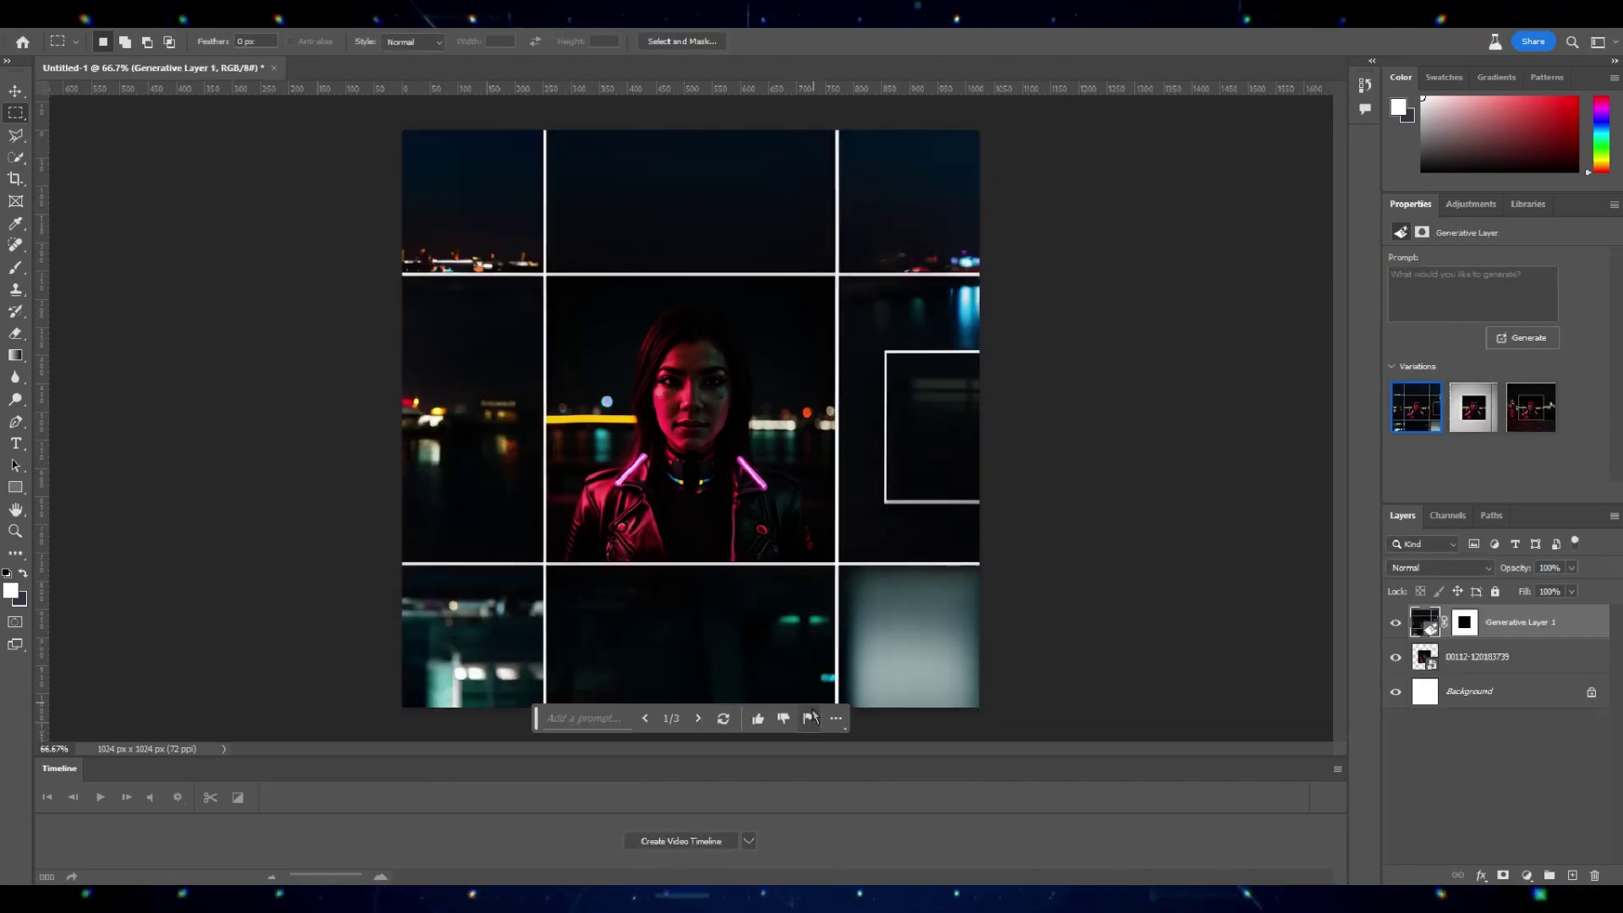
# Step: Generate more fill variations and browse them, ending on the teal street variation
pyautogui.click(696, 719)
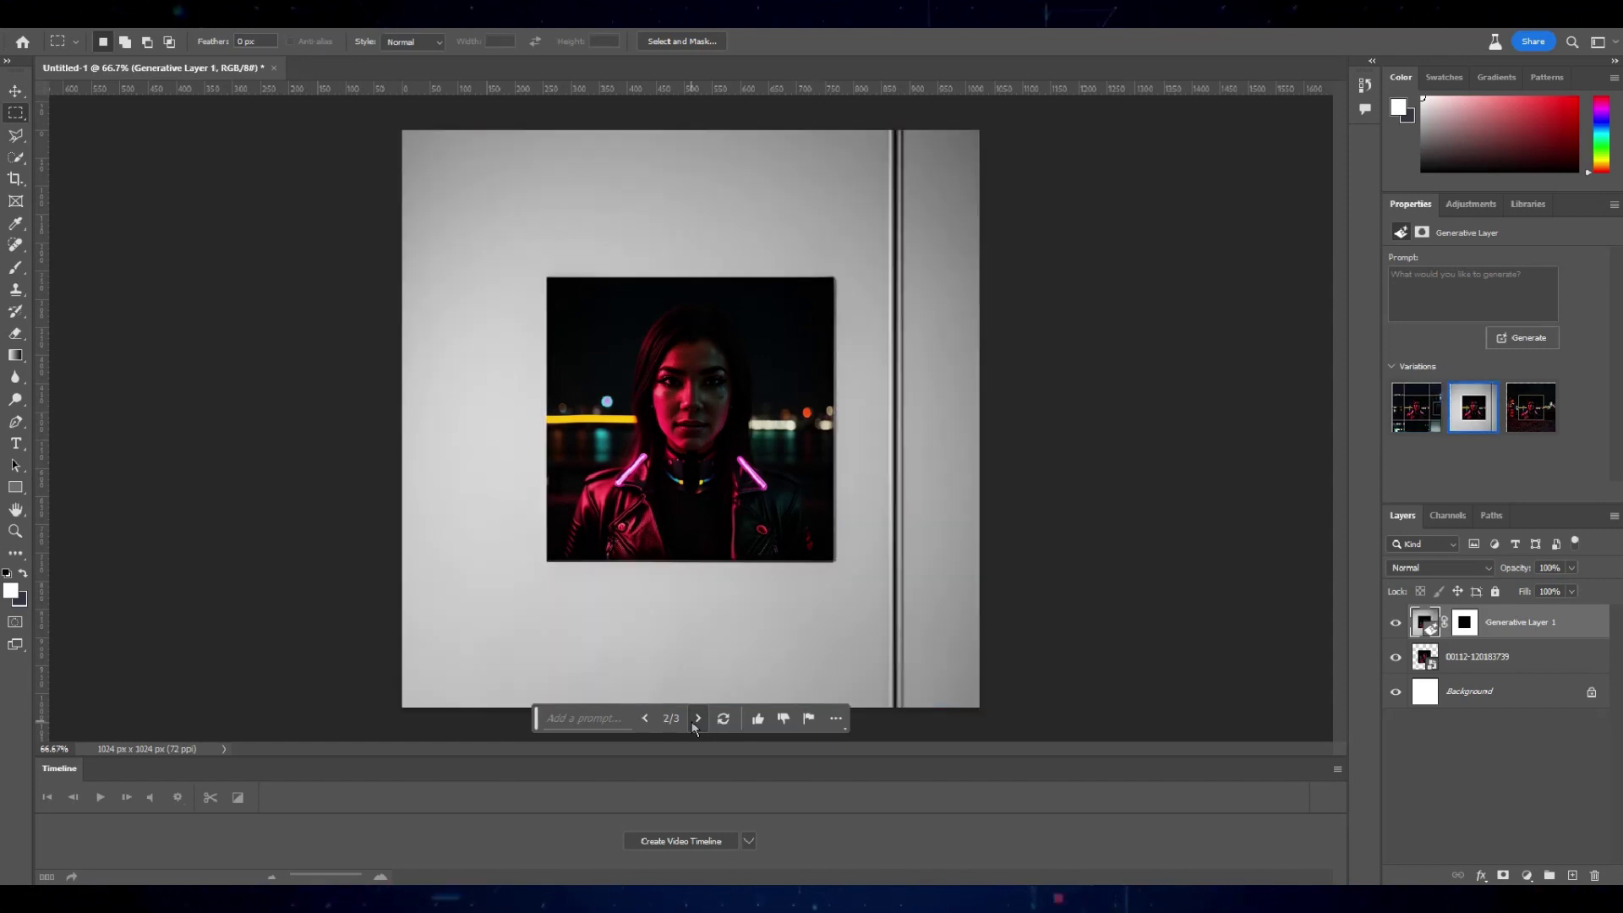
pyautogui.click(695, 726)
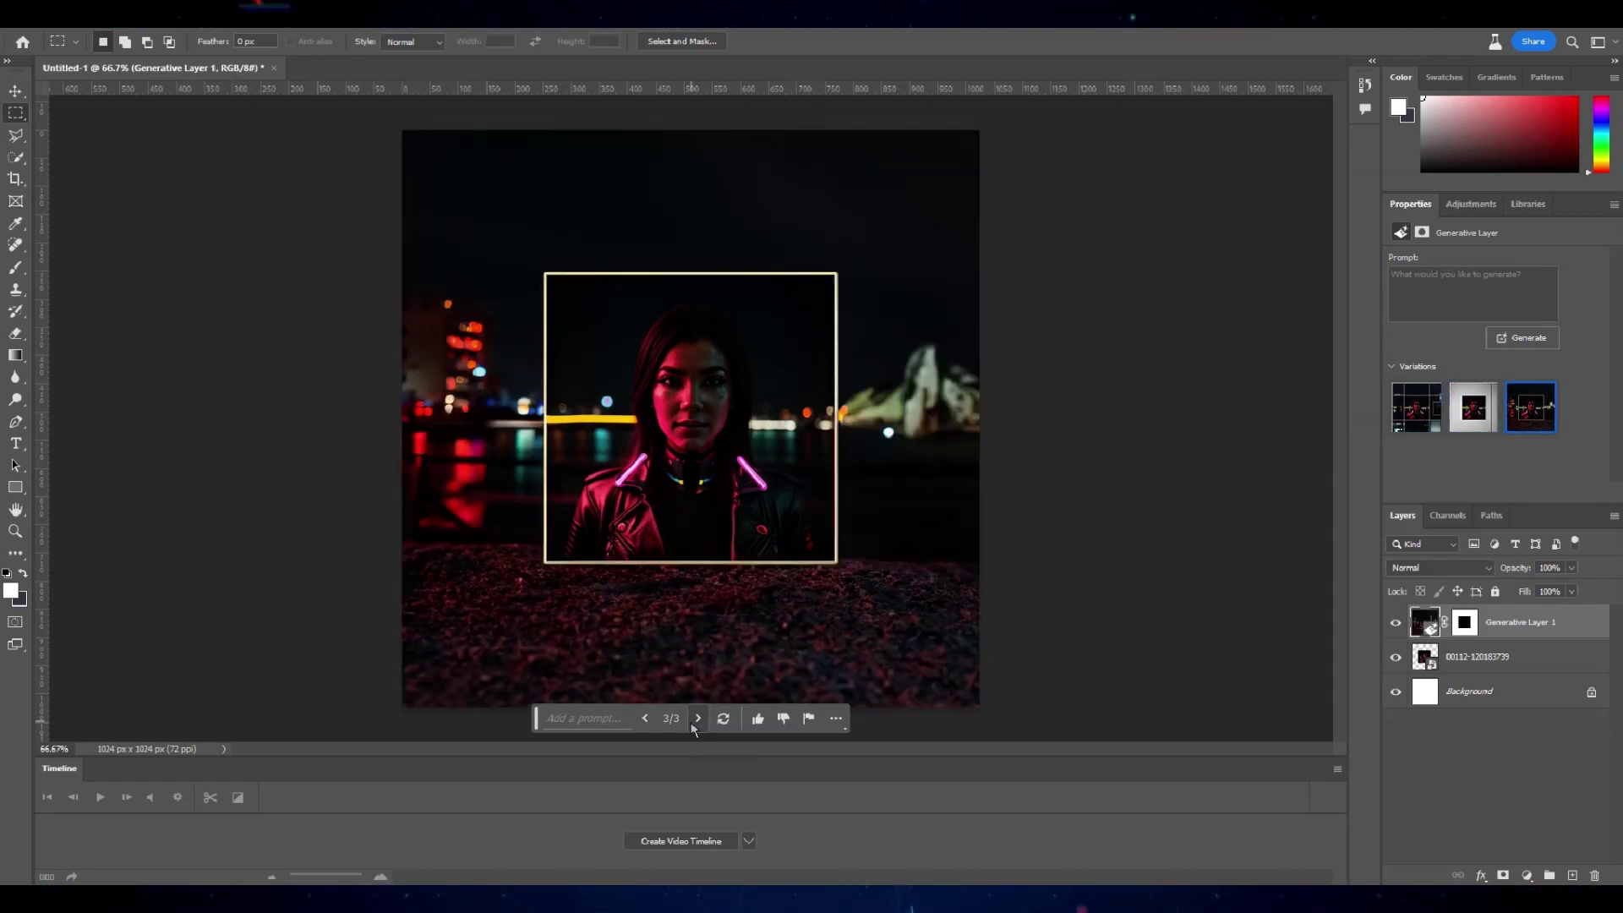
pyautogui.click(1527, 341)
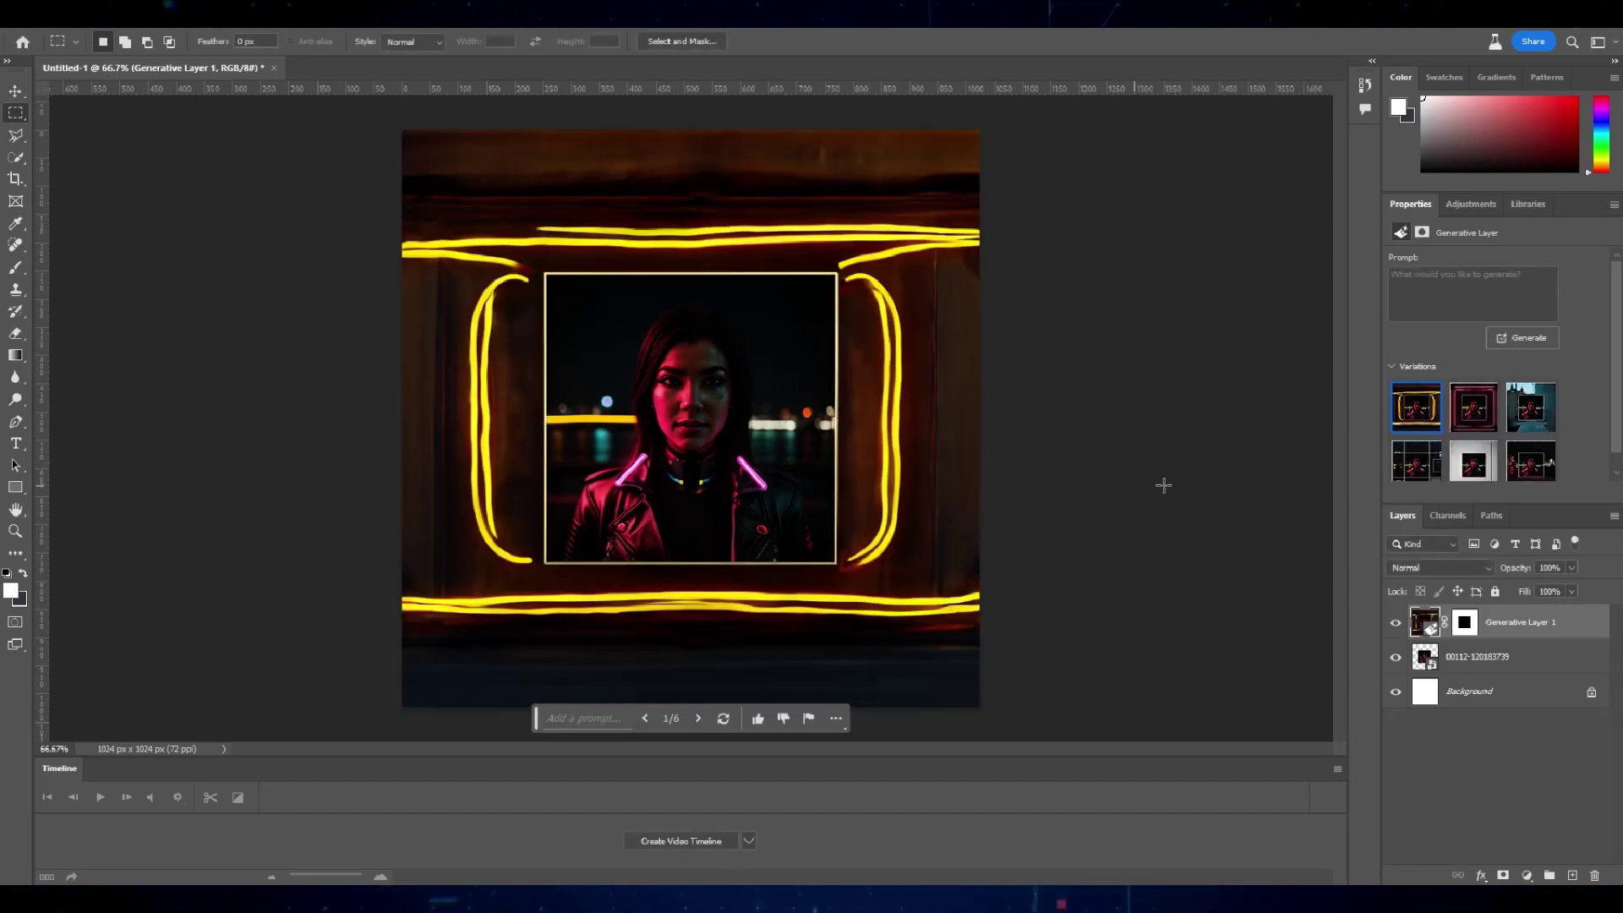
pyautogui.click(698, 719)
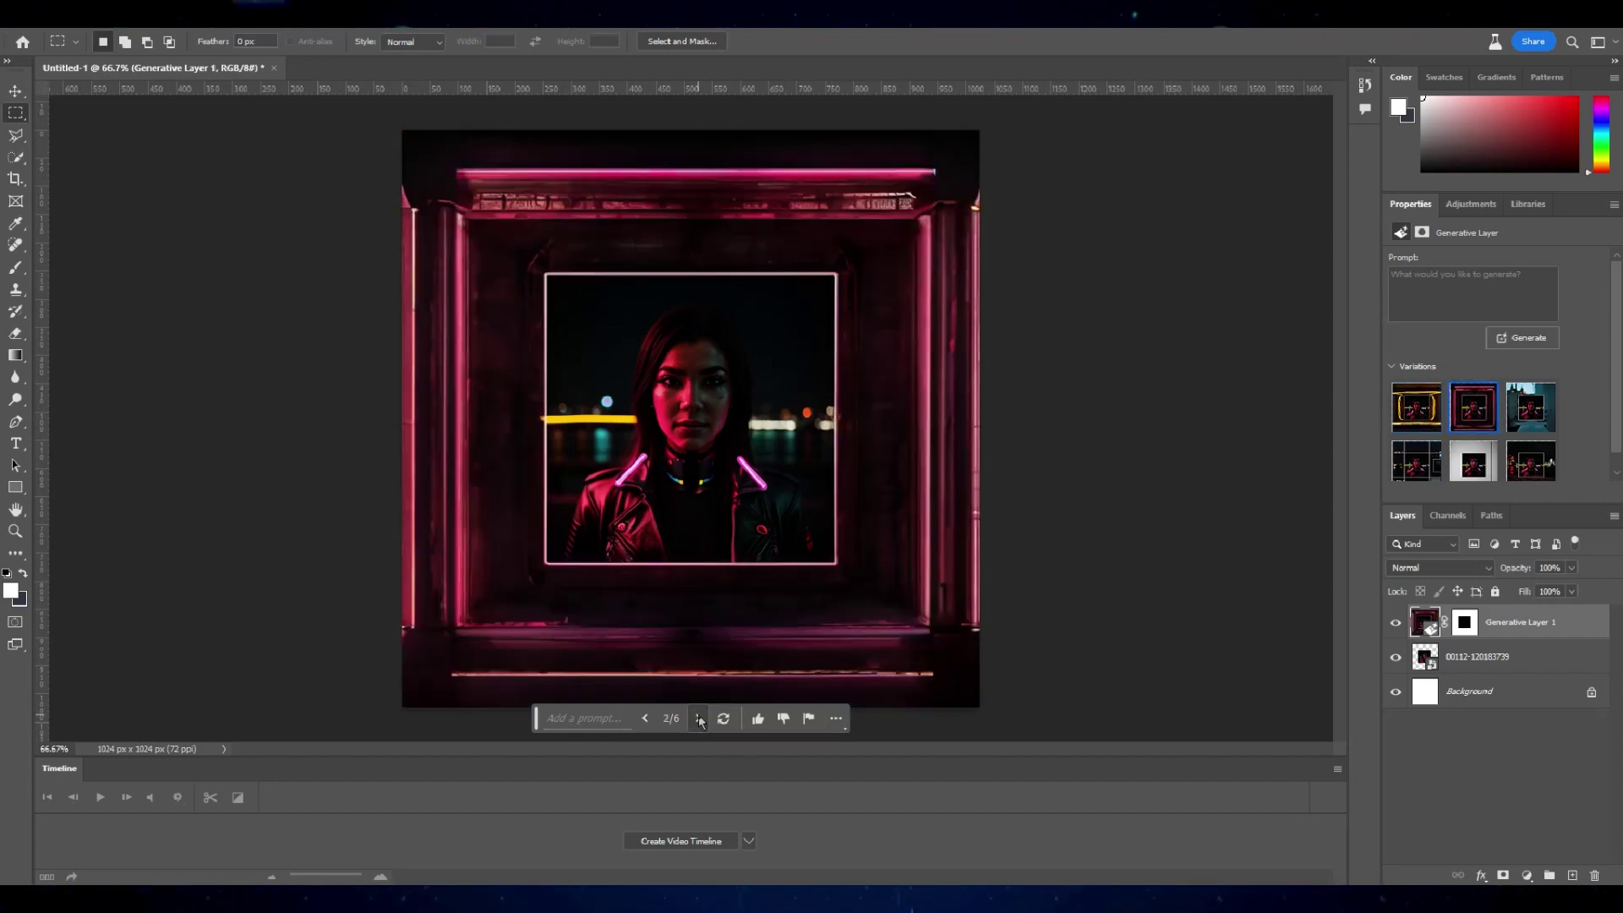
pyautogui.click(698, 719)
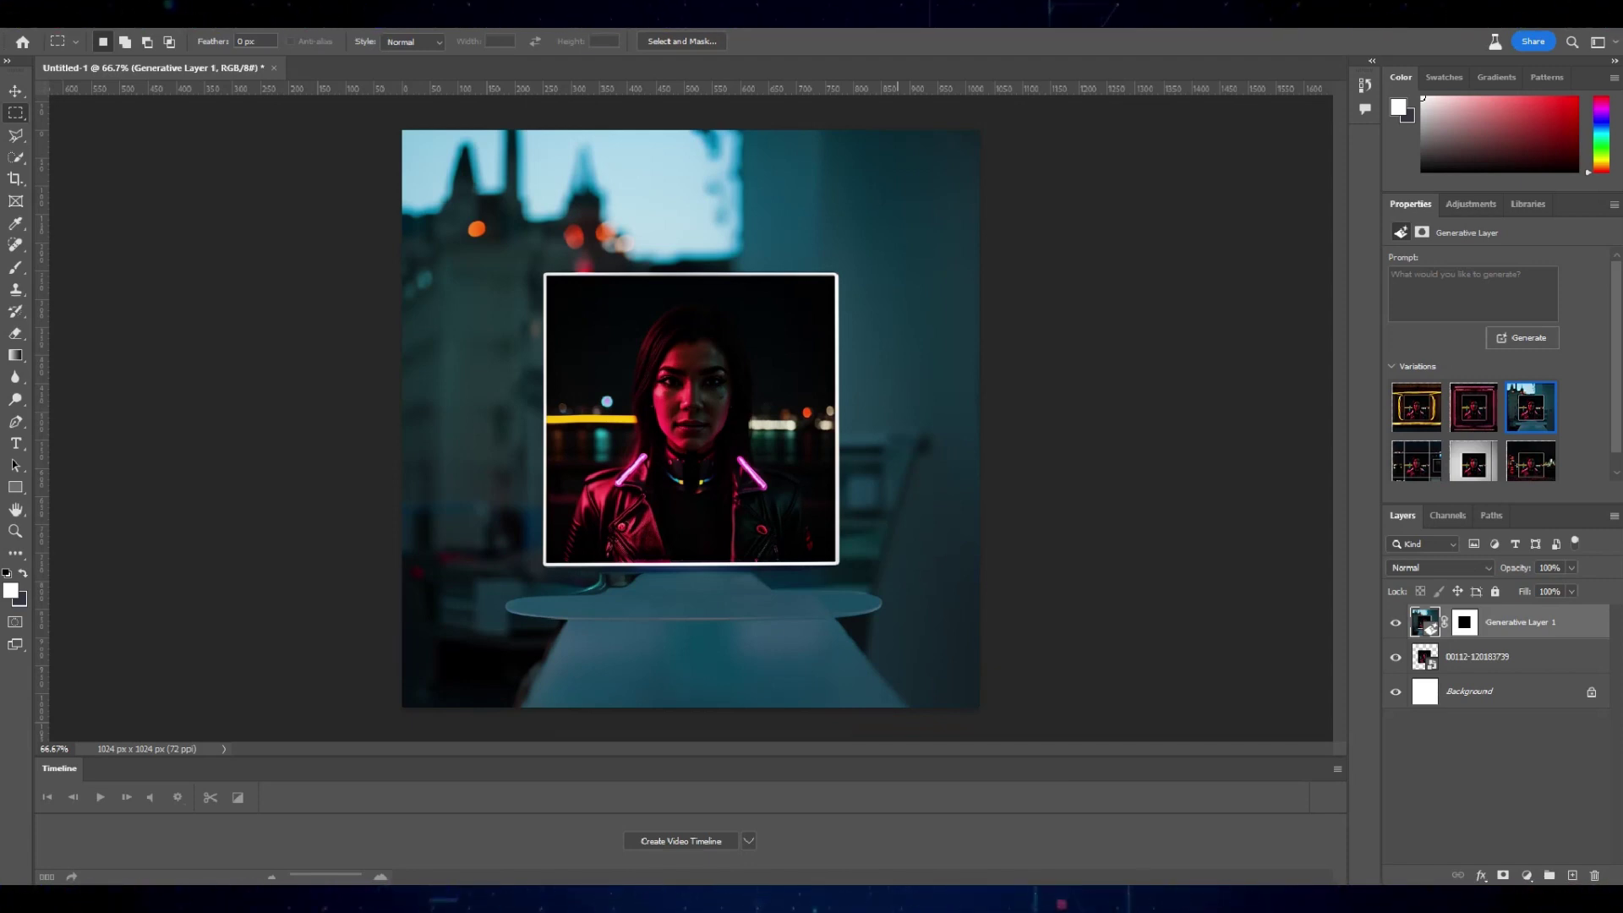
# Step: Generate new fill variations from the prompt about a cyborg outside a dark neon-lit city
pyautogui.click(1433, 319)
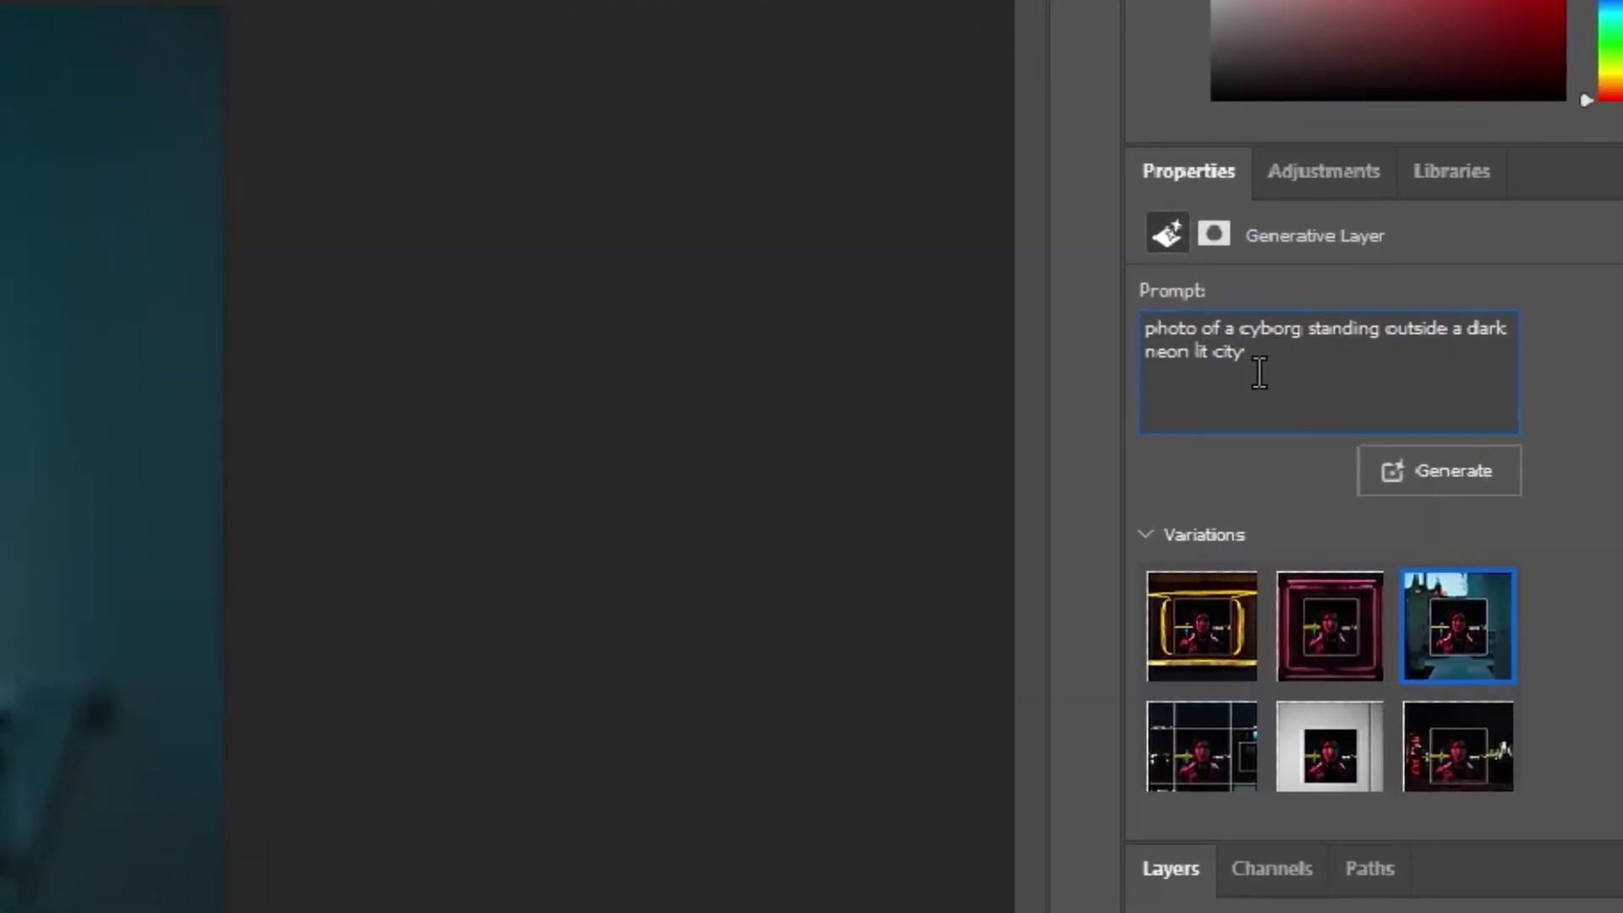
pyautogui.tripleClick(1211, 364)
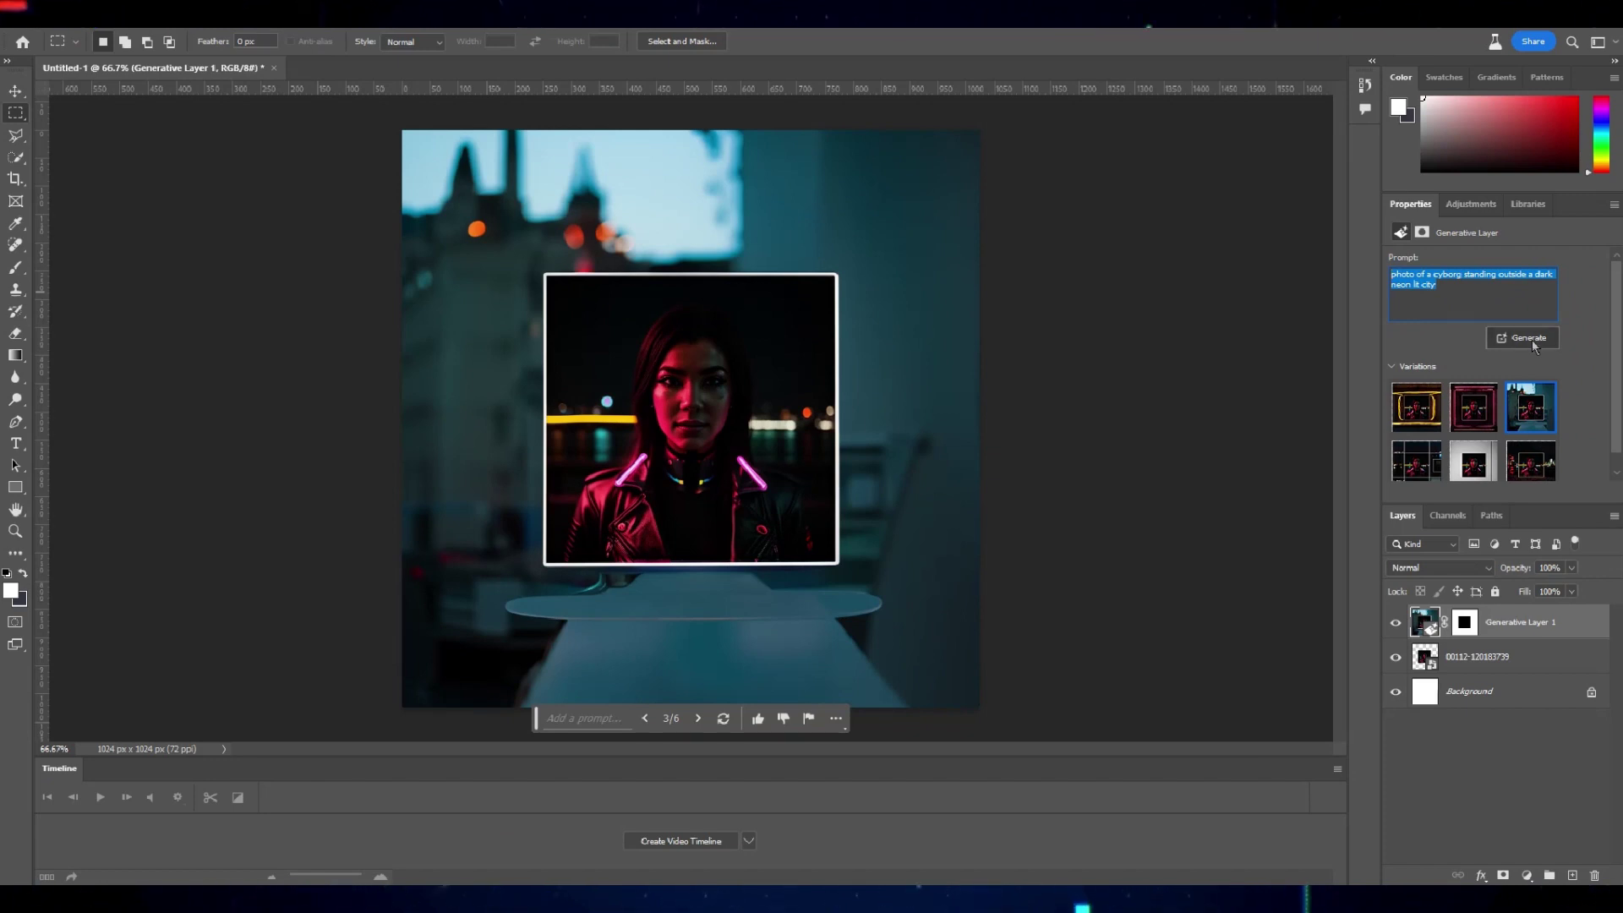
pyautogui.click(1456, 473)
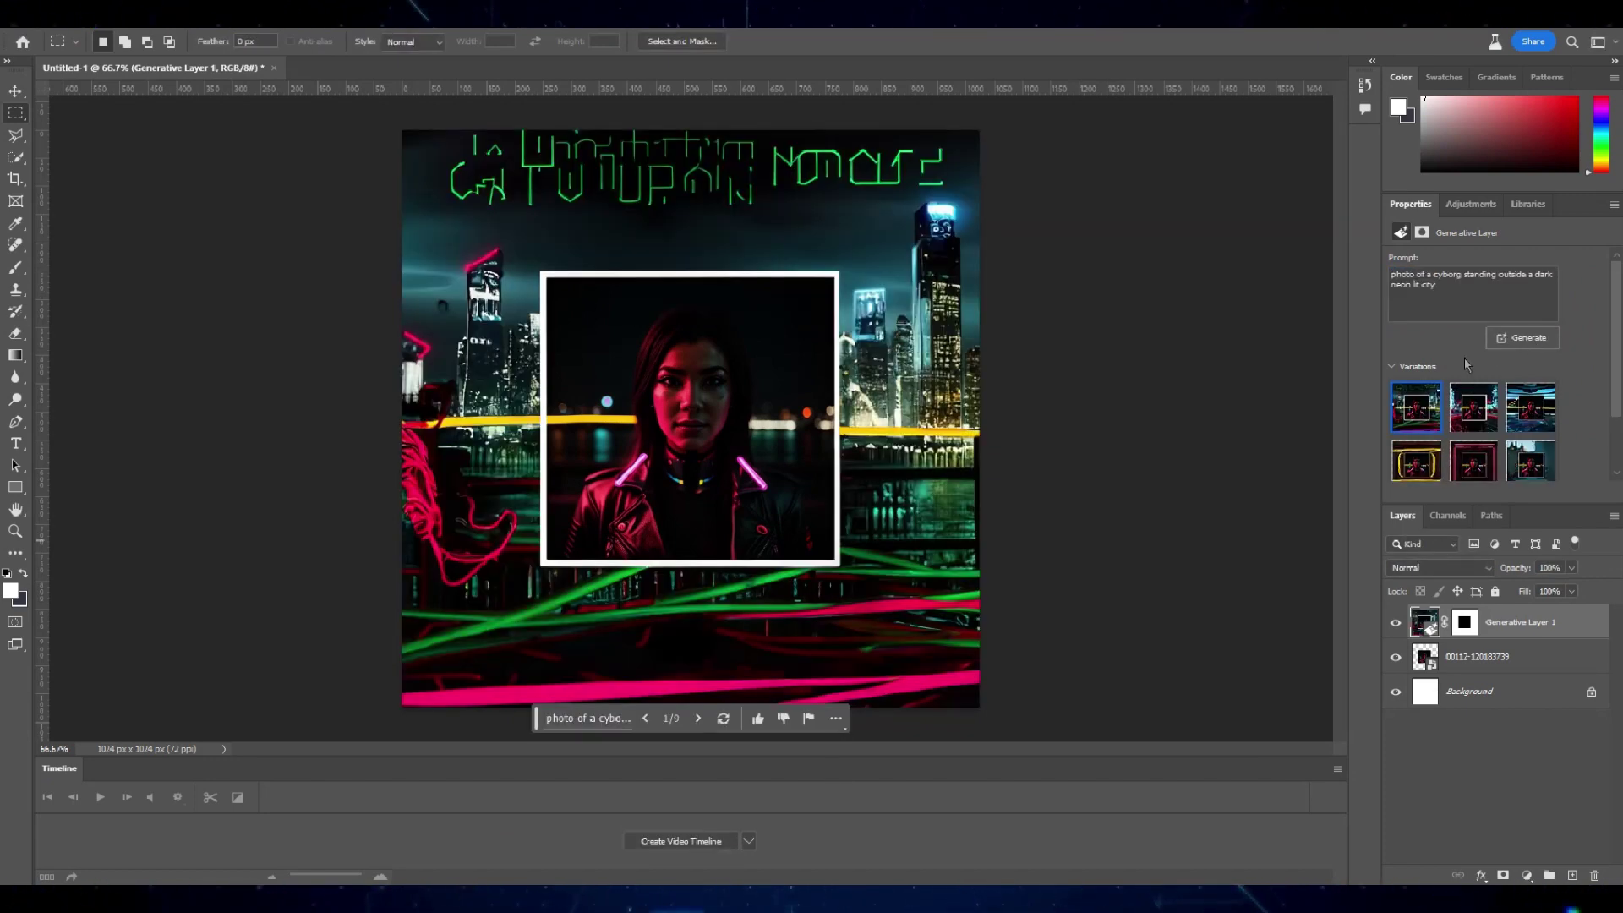
# Step: Step forward through the neon grid, yellow neon-frame, blue street and grid-frame variations
pyautogui.click(698, 718)
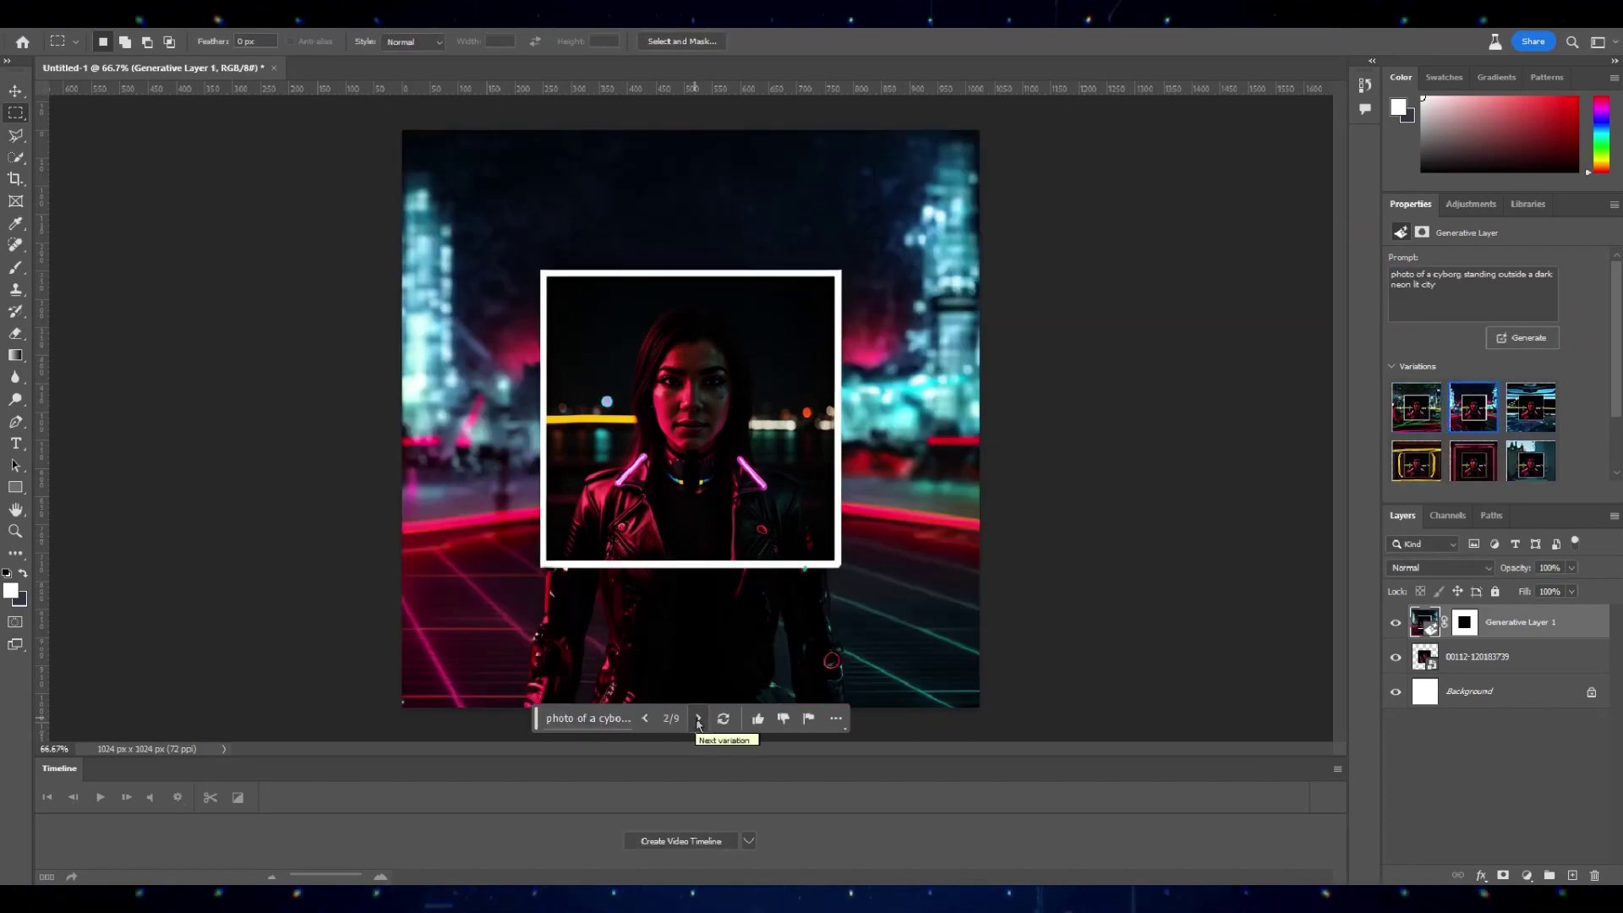
pyautogui.click(698, 718)
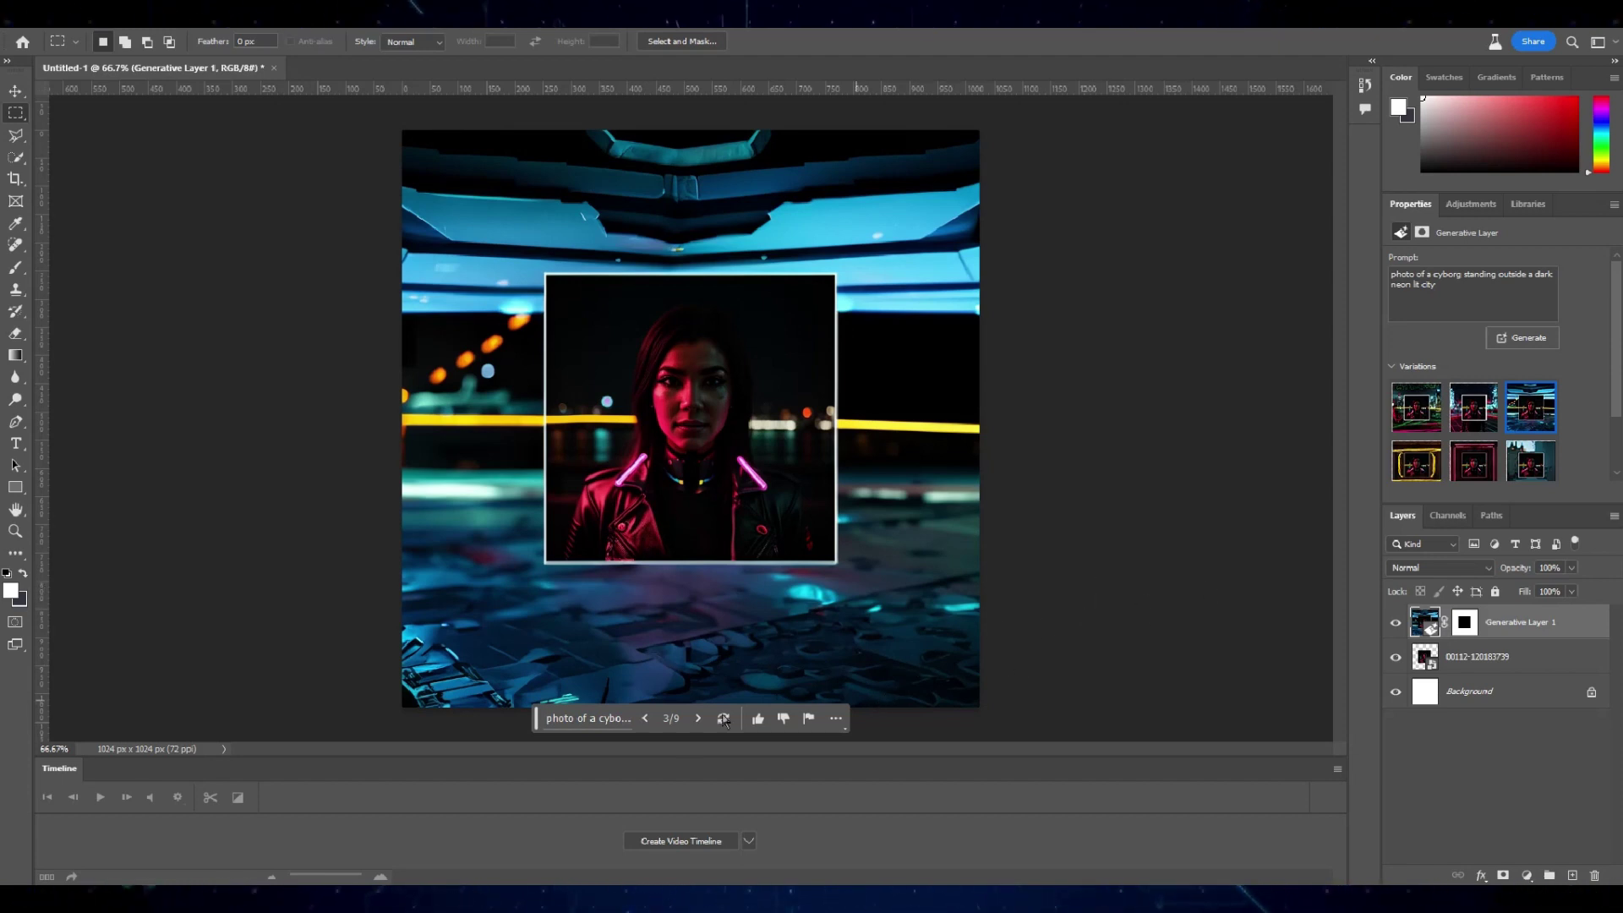
pyautogui.click(699, 718)
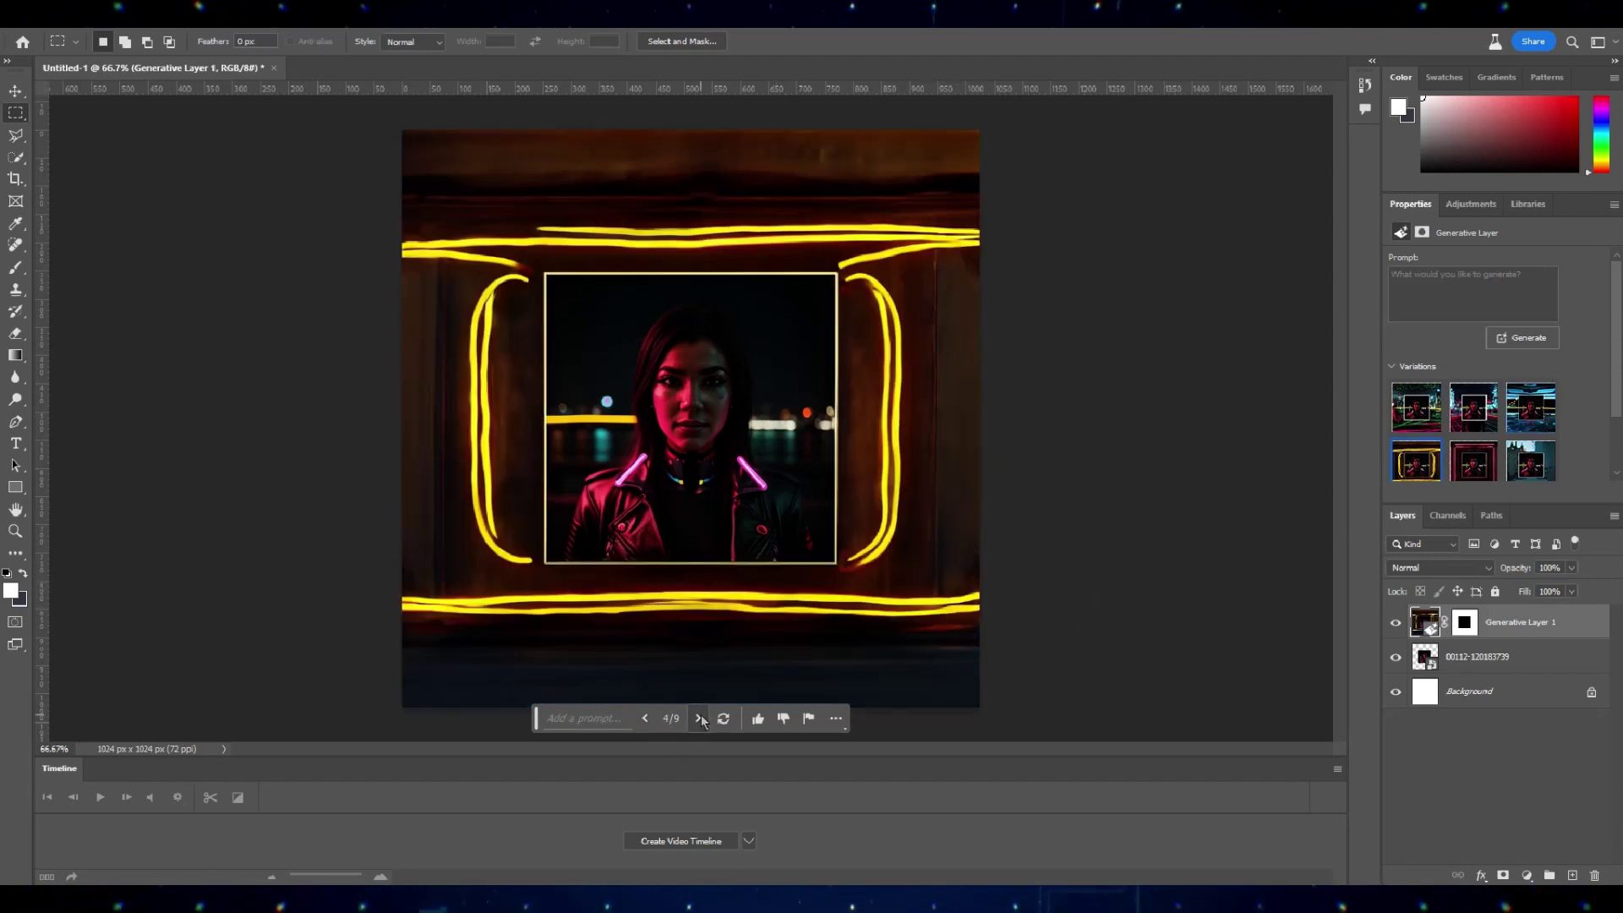
pyautogui.click(699, 718)
pyautogui.click(699, 719)
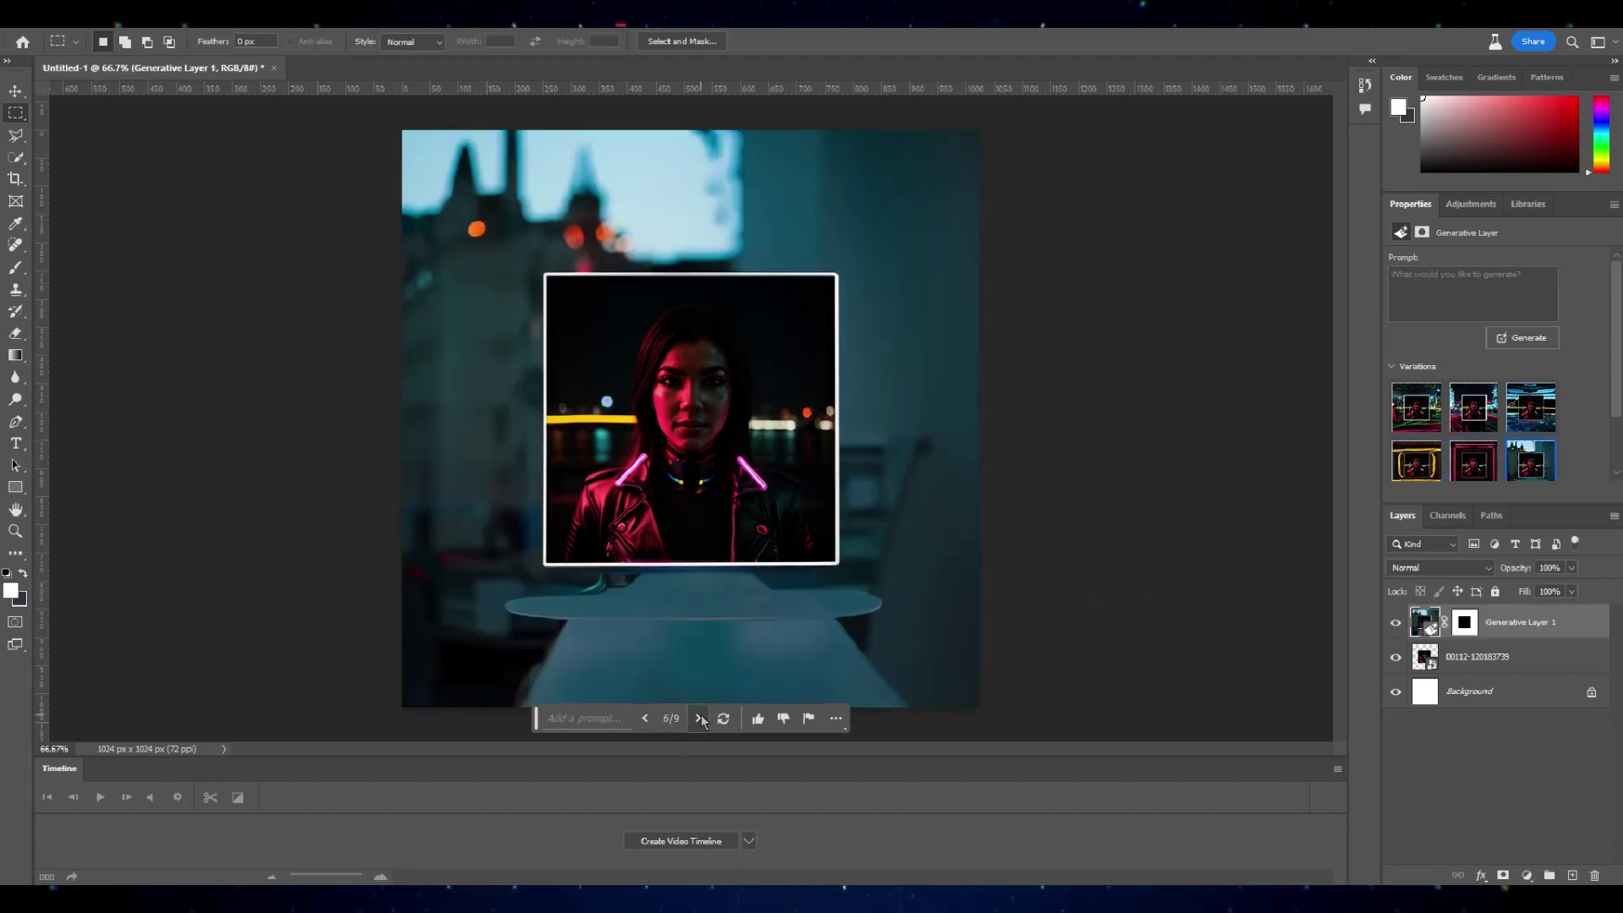
pyautogui.click(699, 718)
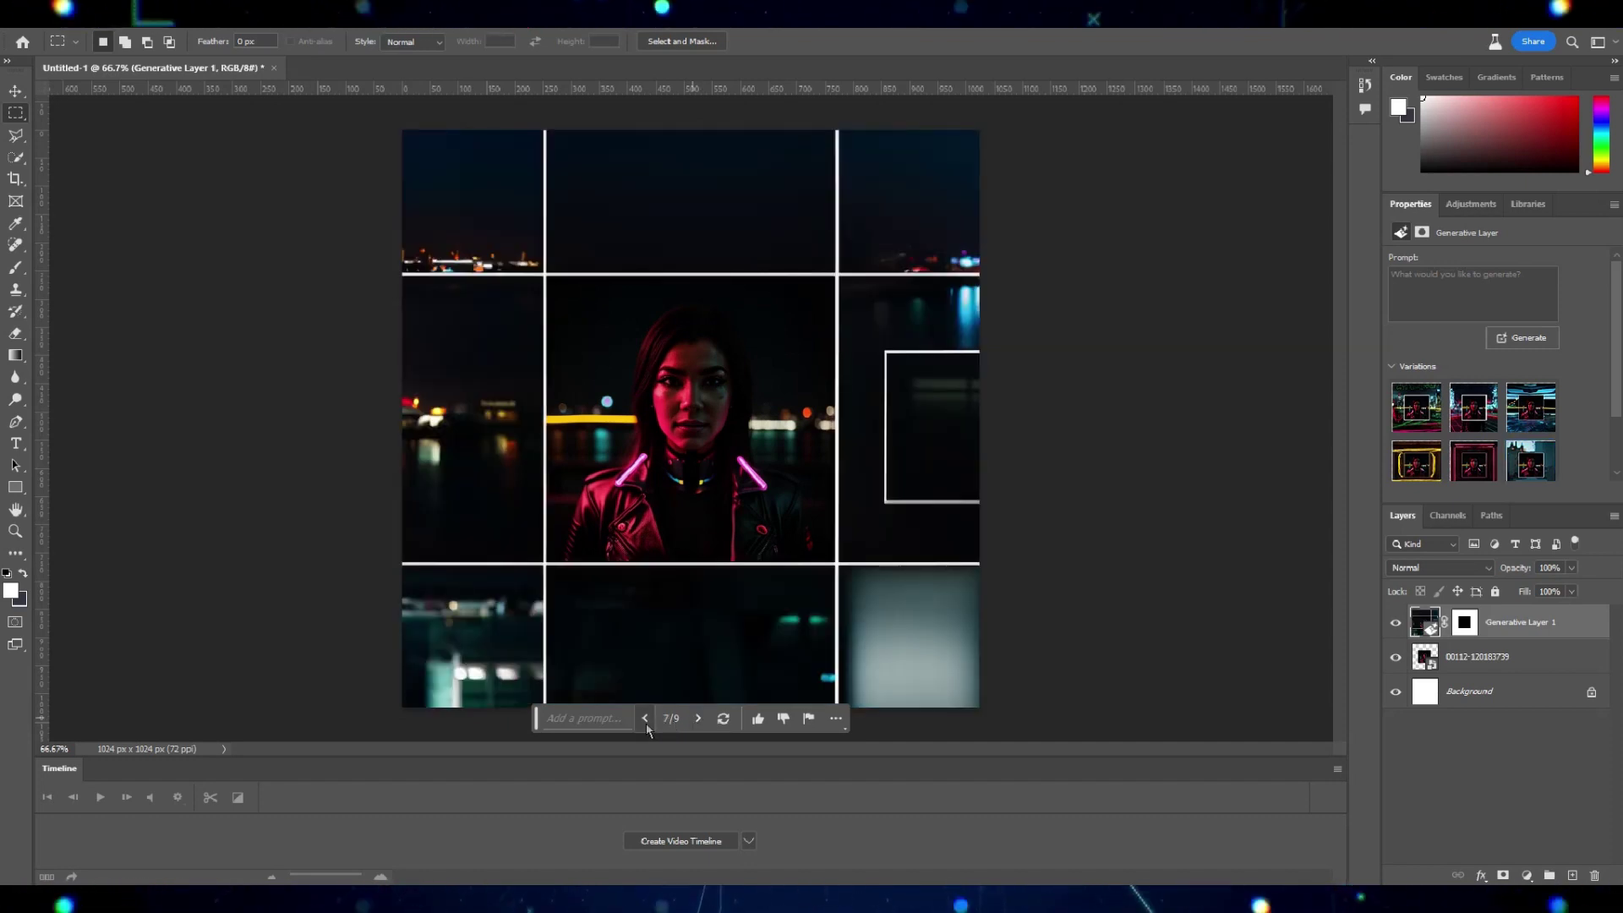
# Step: Step back through the variations to the green-neon city version
pyautogui.click(647, 727)
pyautogui.click(647, 727)
pyautogui.click(647, 727)
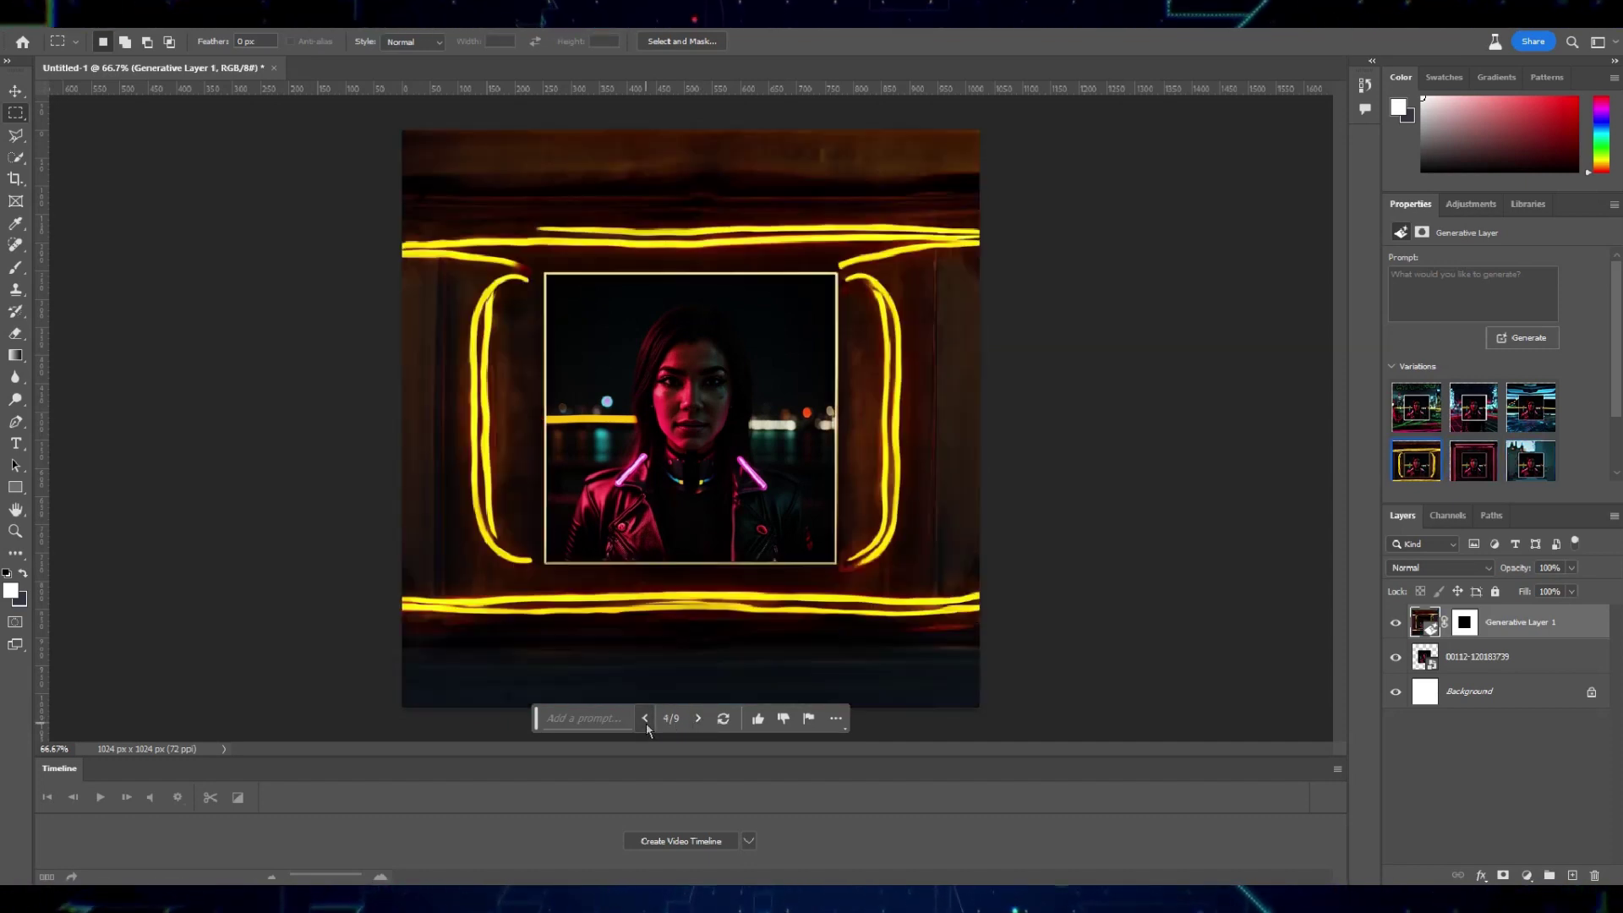
pyautogui.click(647, 727)
pyautogui.click(646, 727)
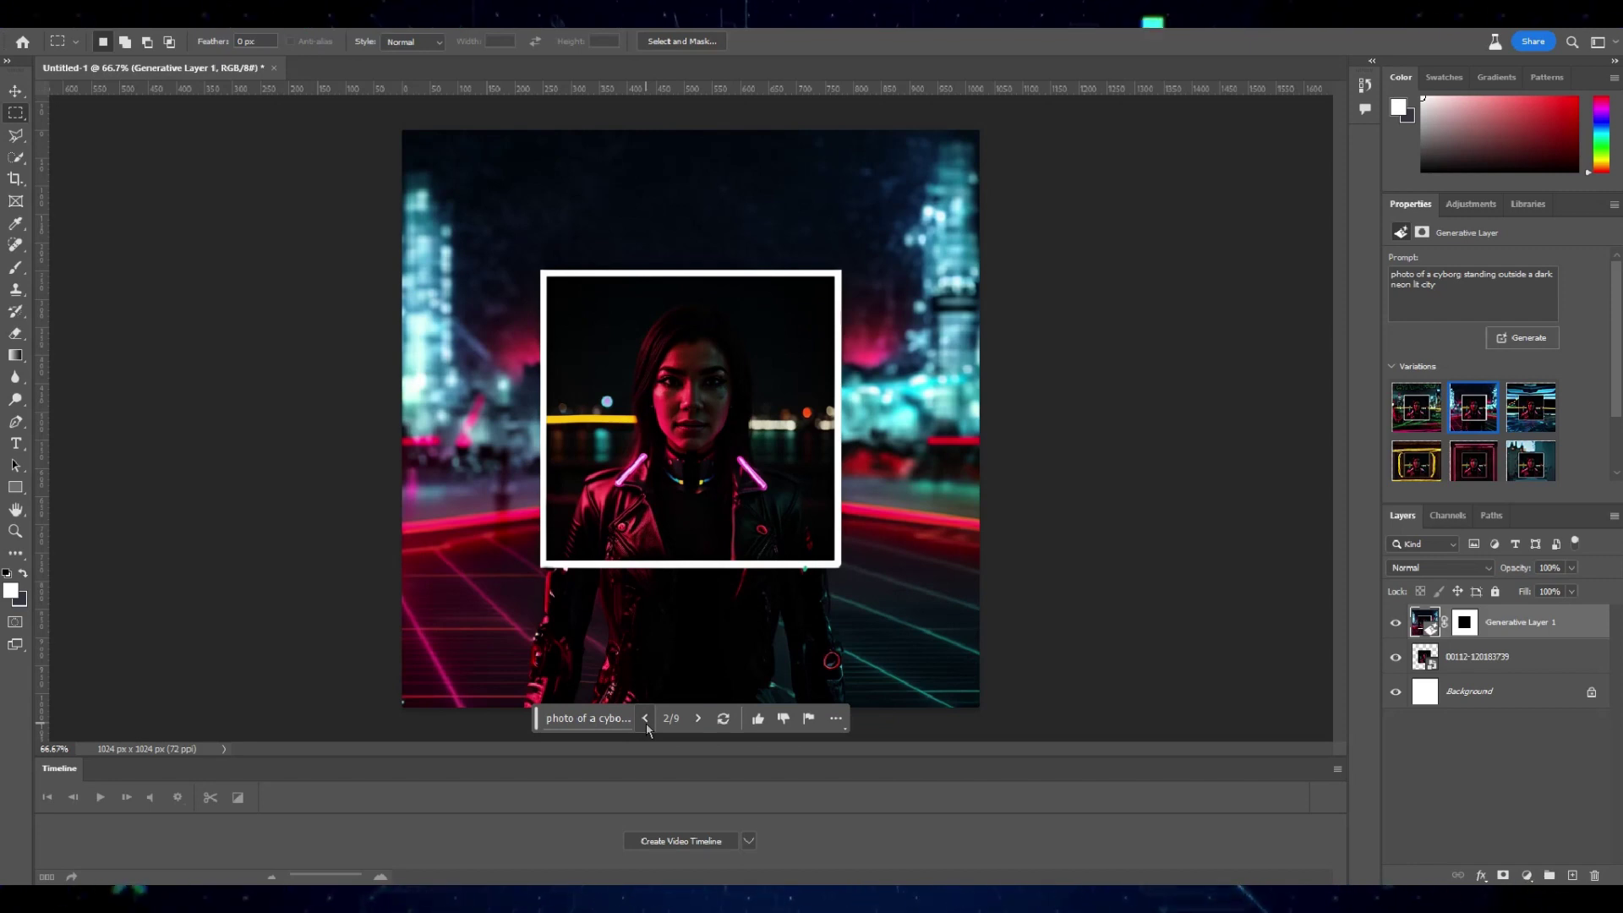
pyautogui.click(647, 727)
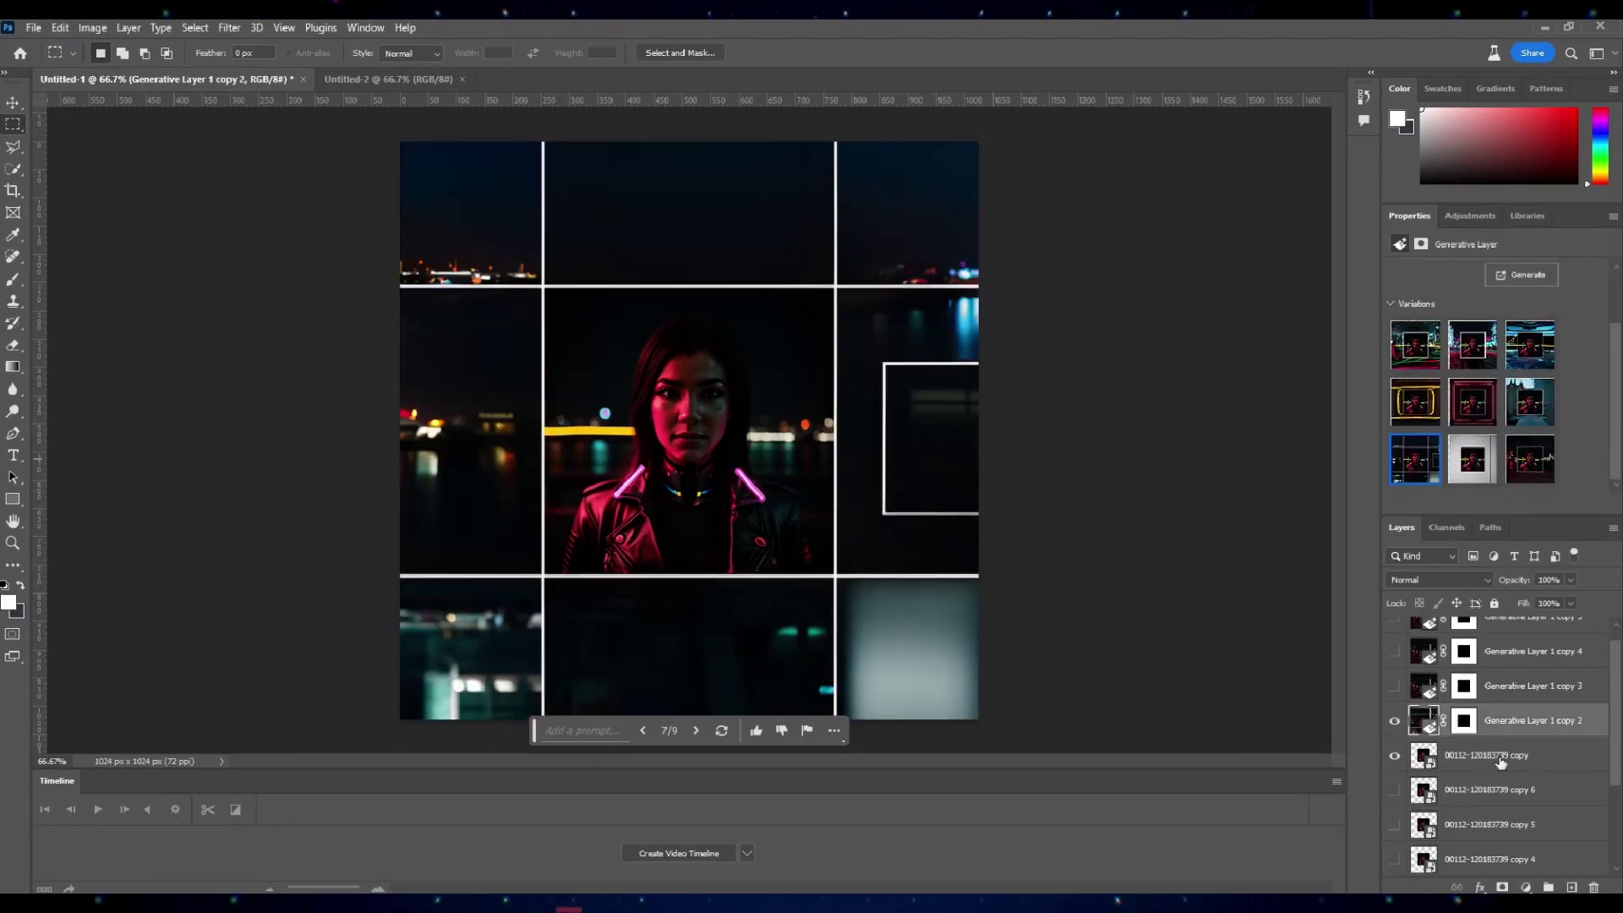
# Step: Reorder the variation layer copies, pick the neon city variation, and position it in the comparison canvas
pyautogui.click(1501, 762)
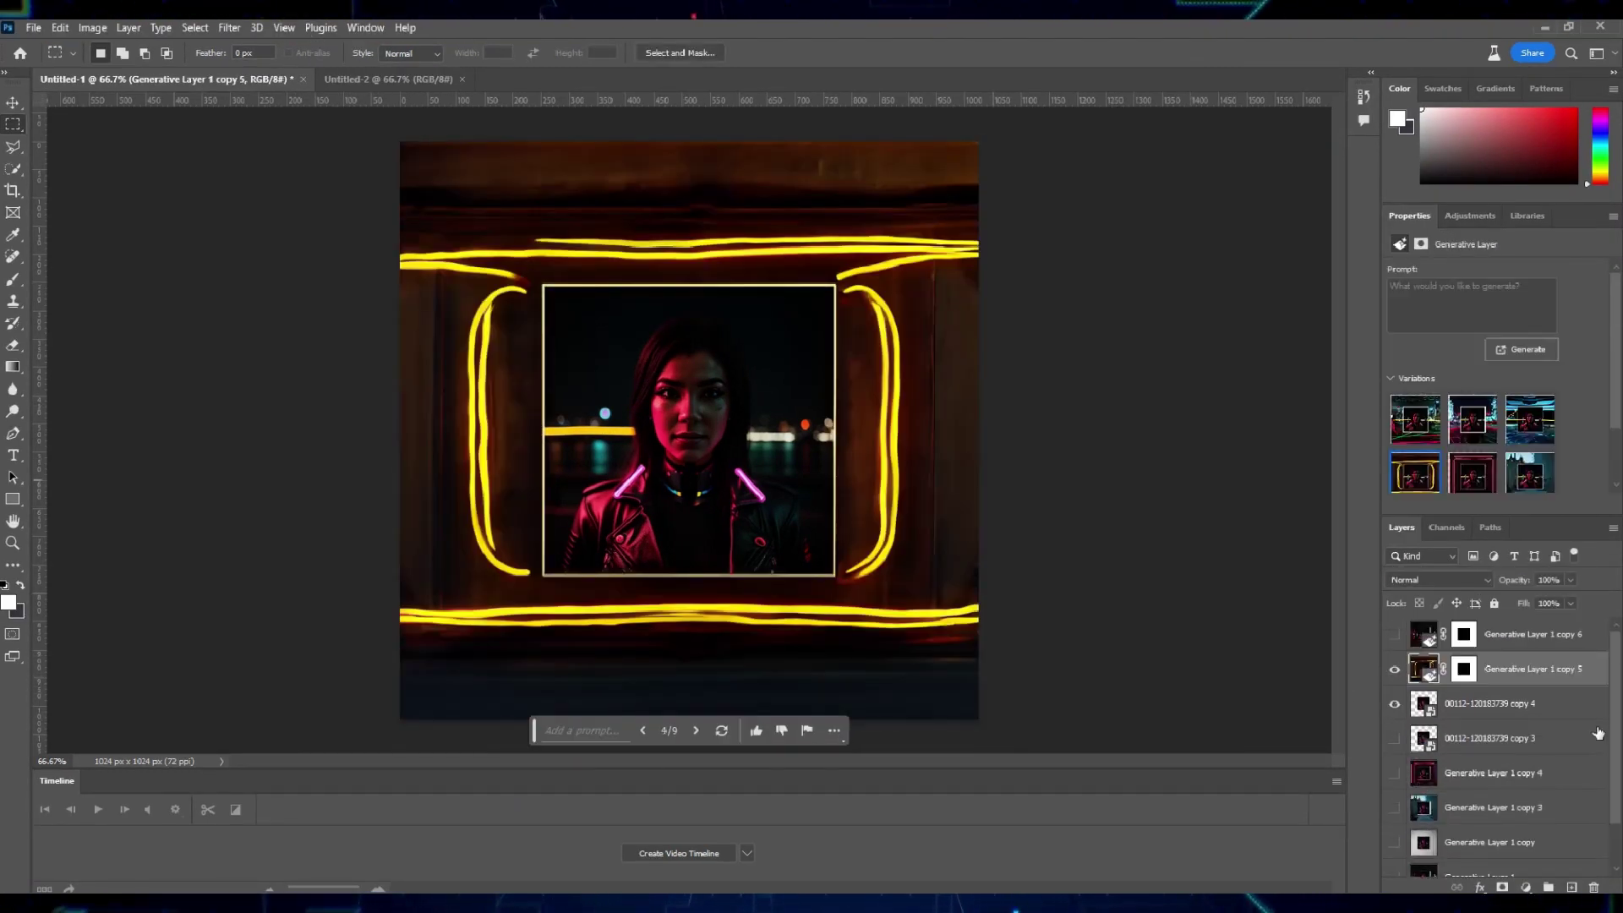
pyautogui.moveTo(1513, 633); pyautogui.dragTo(1588, 855)
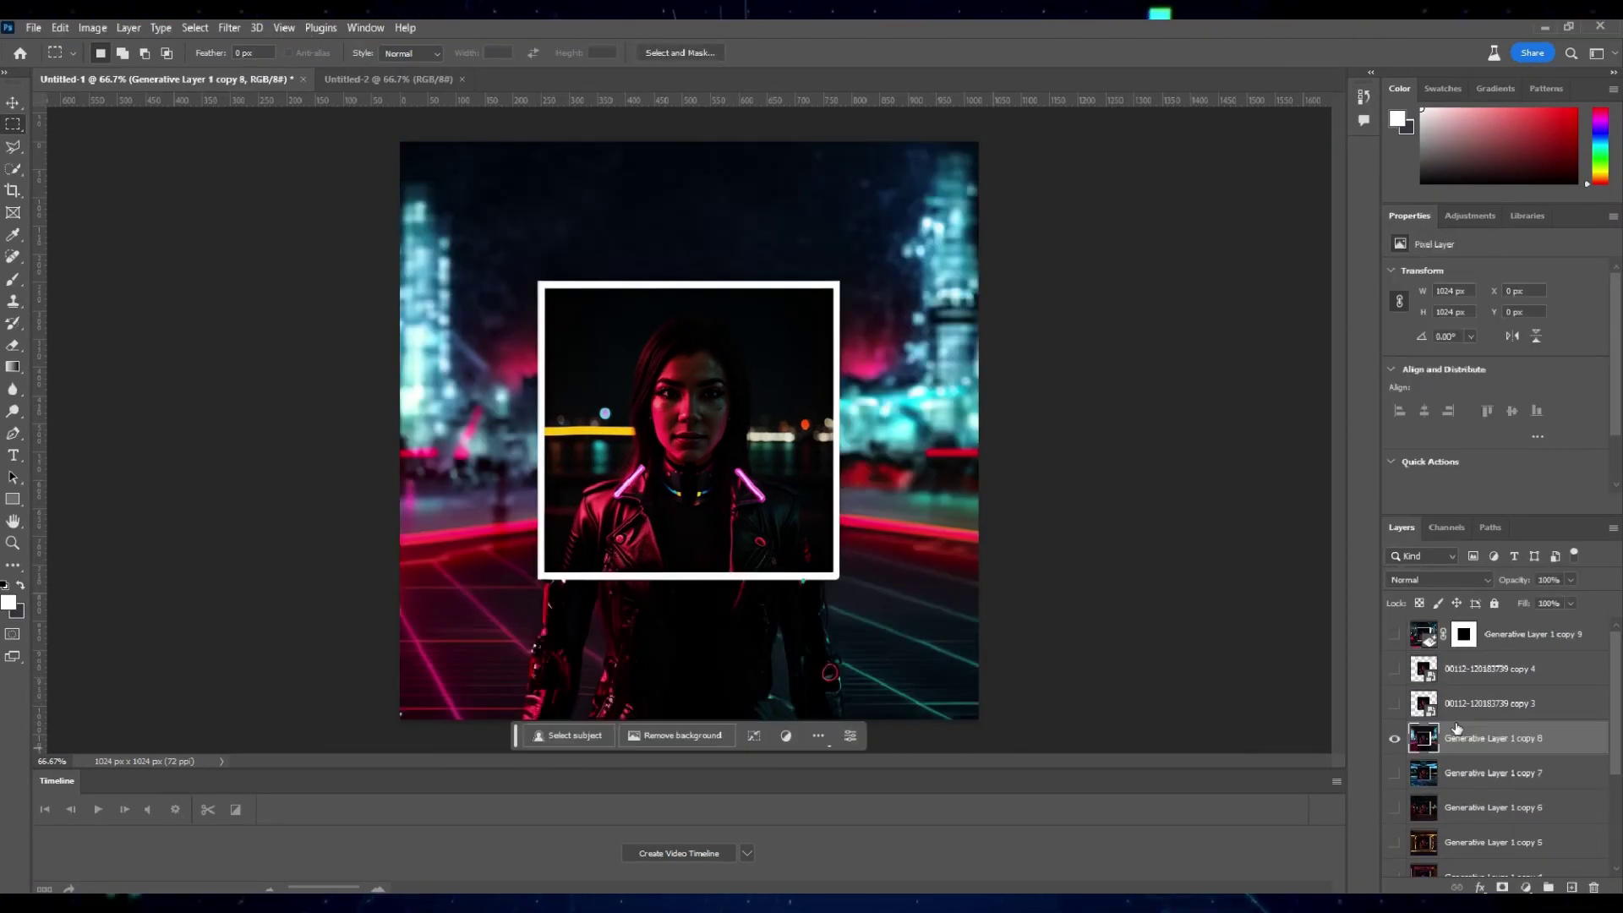
pyautogui.click(644, 730)
pyautogui.click(644, 730)
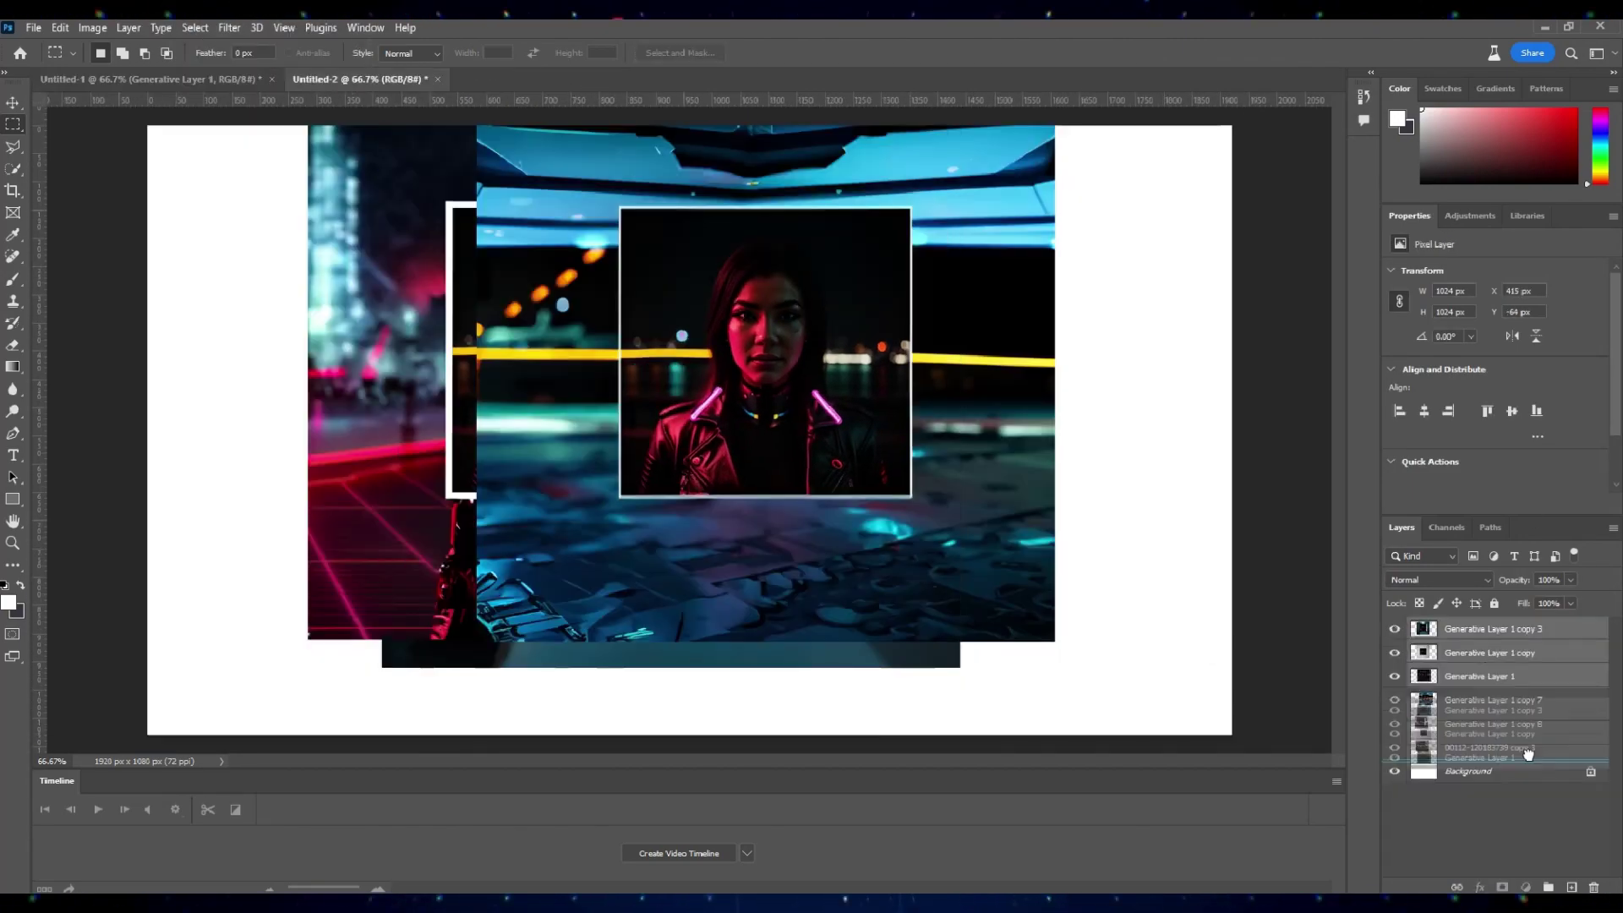
pyautogui.moveTo(732, 362); pyautogui.dragTo(858, 443)
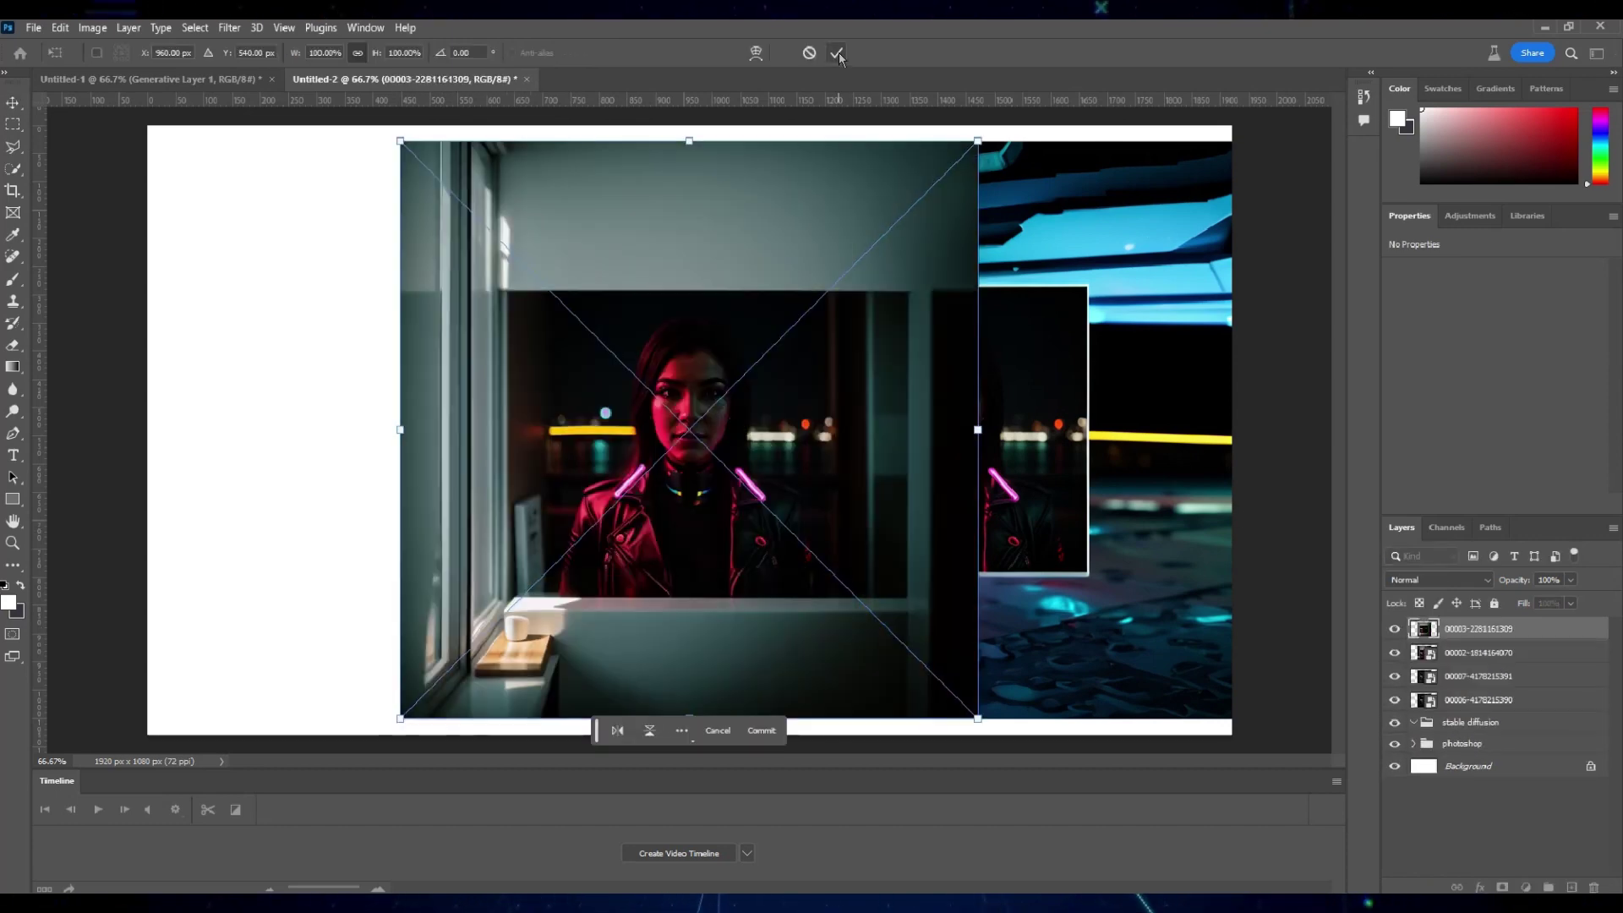